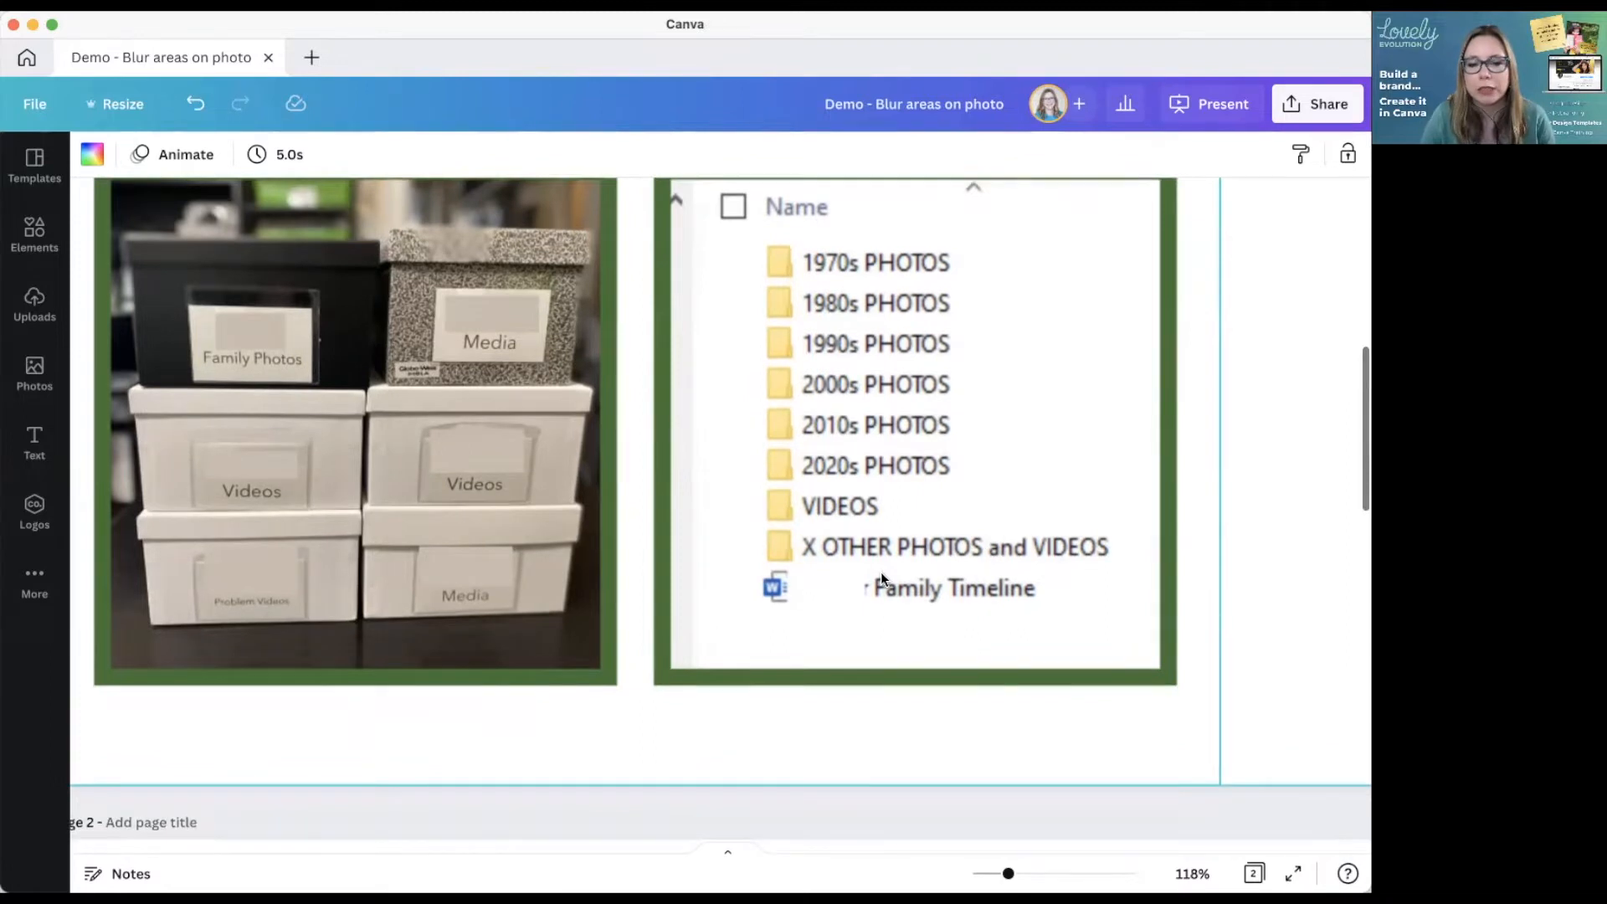
- Examine the After photos on page 1 and the Pictures folder screenshot on page 2, including its file names
{"action": "scroll", "coordinate": [892, 554], "scroll_direction": "down", "scroll_amount": 5}
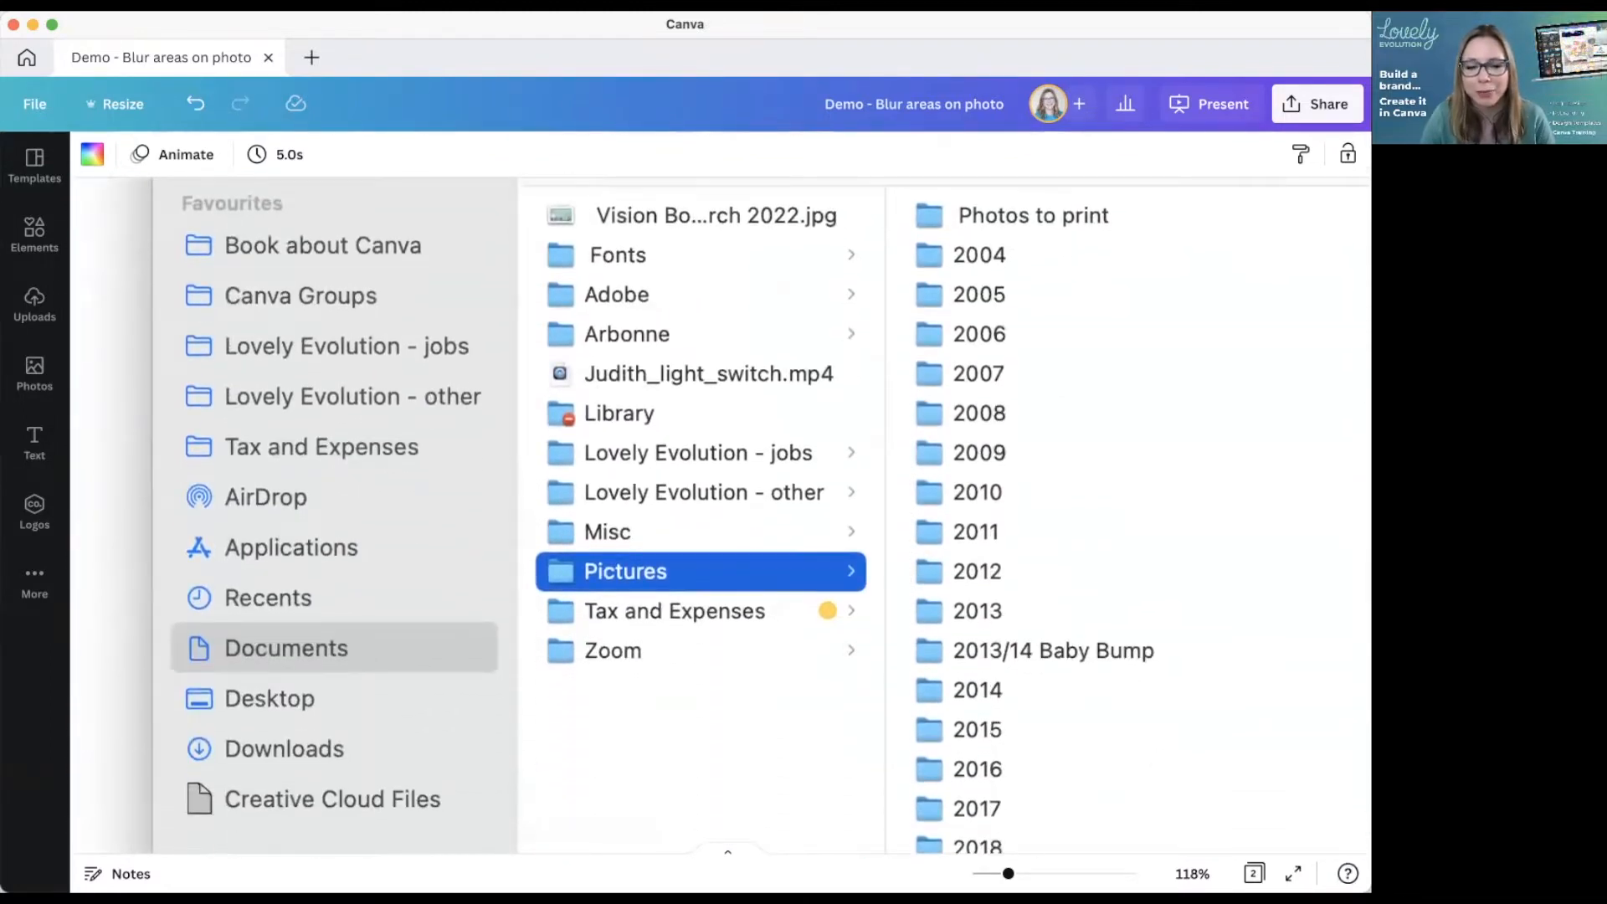
{"action": "scroll", "coordinate": [1158, 749], "scroll_direction": "down", "scroll_amount": 3}
{"action": "scroll", "coordinate": [944, 671], "scroll_direction": "down", "scroll_amount": 1}
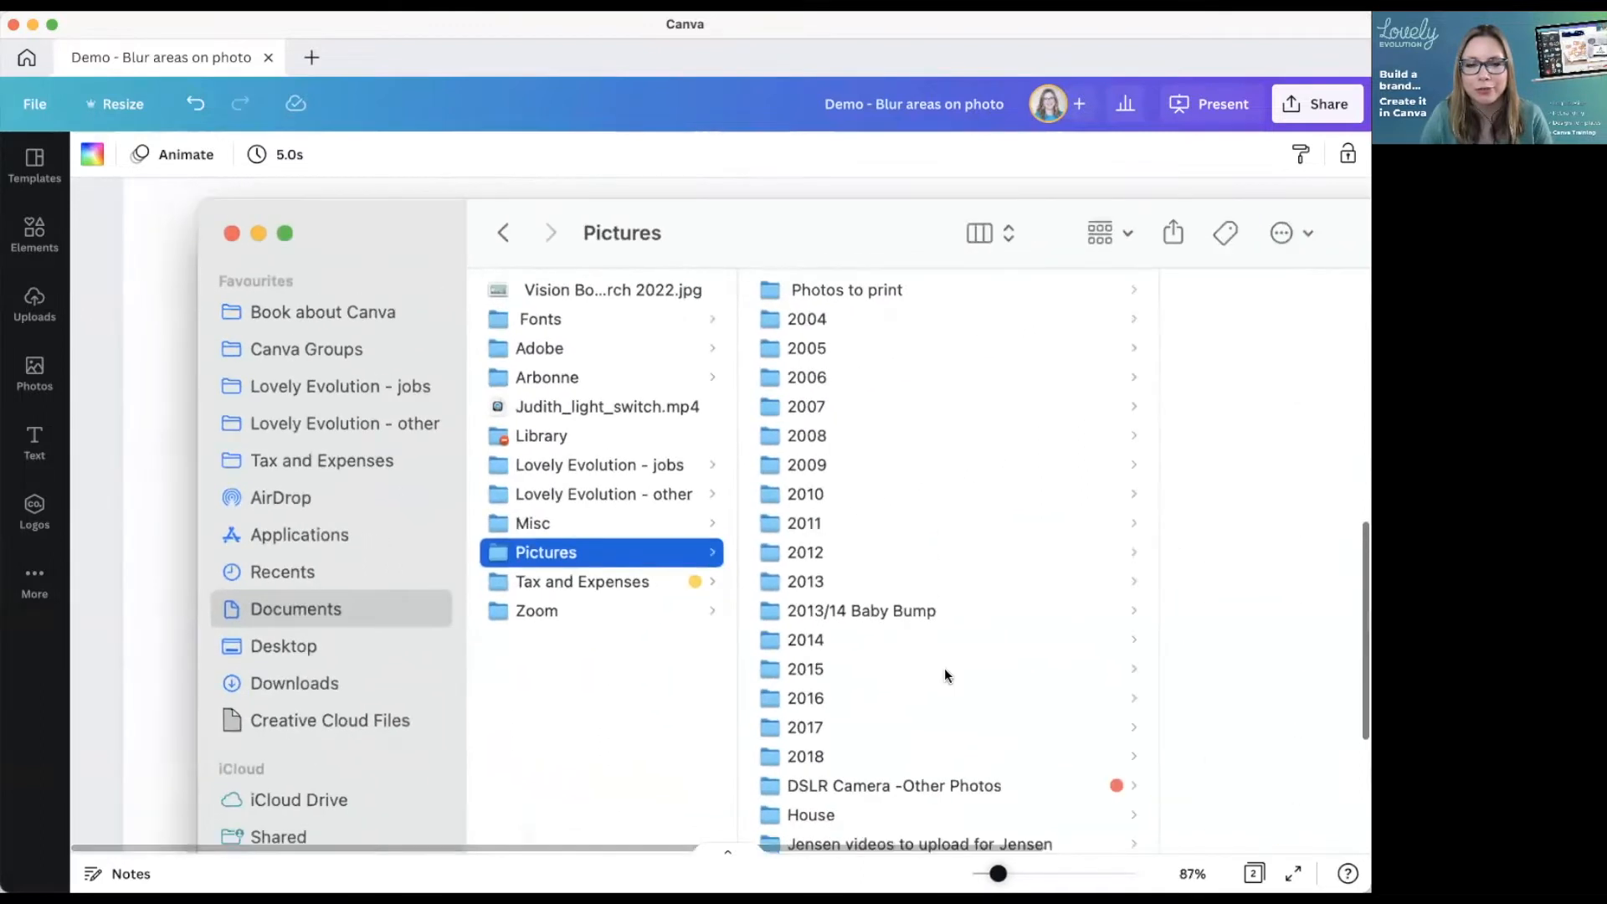
{"action": "scroll", "coordinate": [945, 668], "scroll_direction": "down", "scroll_amount": 3}
{"action": "scroll", "coordinate": [985, 701], "scroll_direction": "down", "scroll_amount": 3}
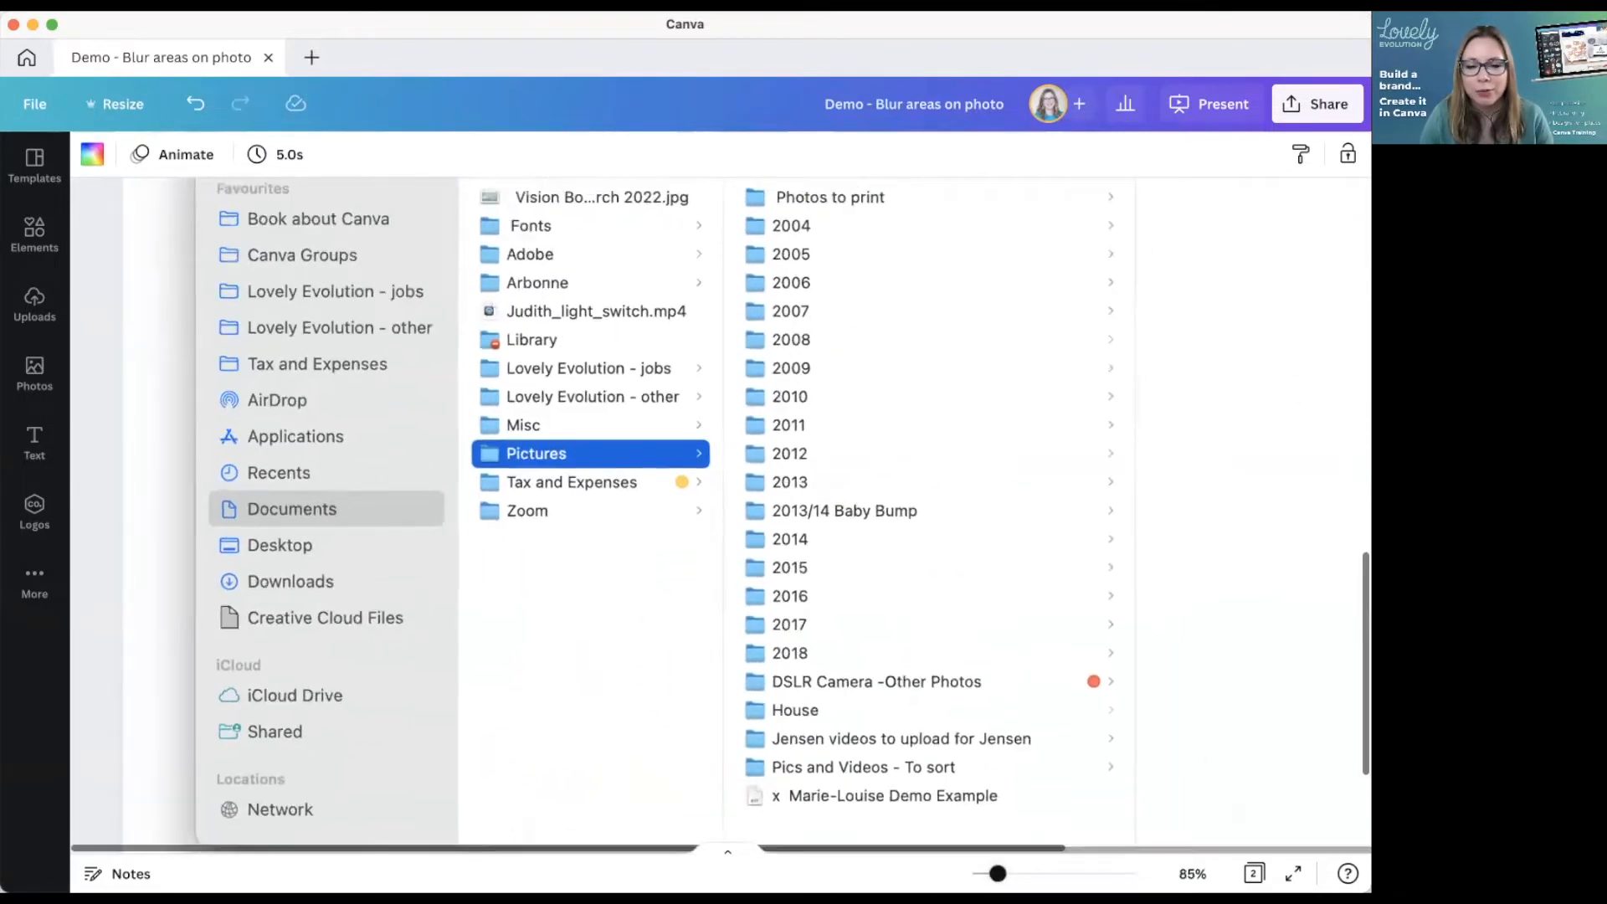
{"action": "scroll", "coordinate": [984, 708], "scroll_direction": "up", "scroll_amount": 1}
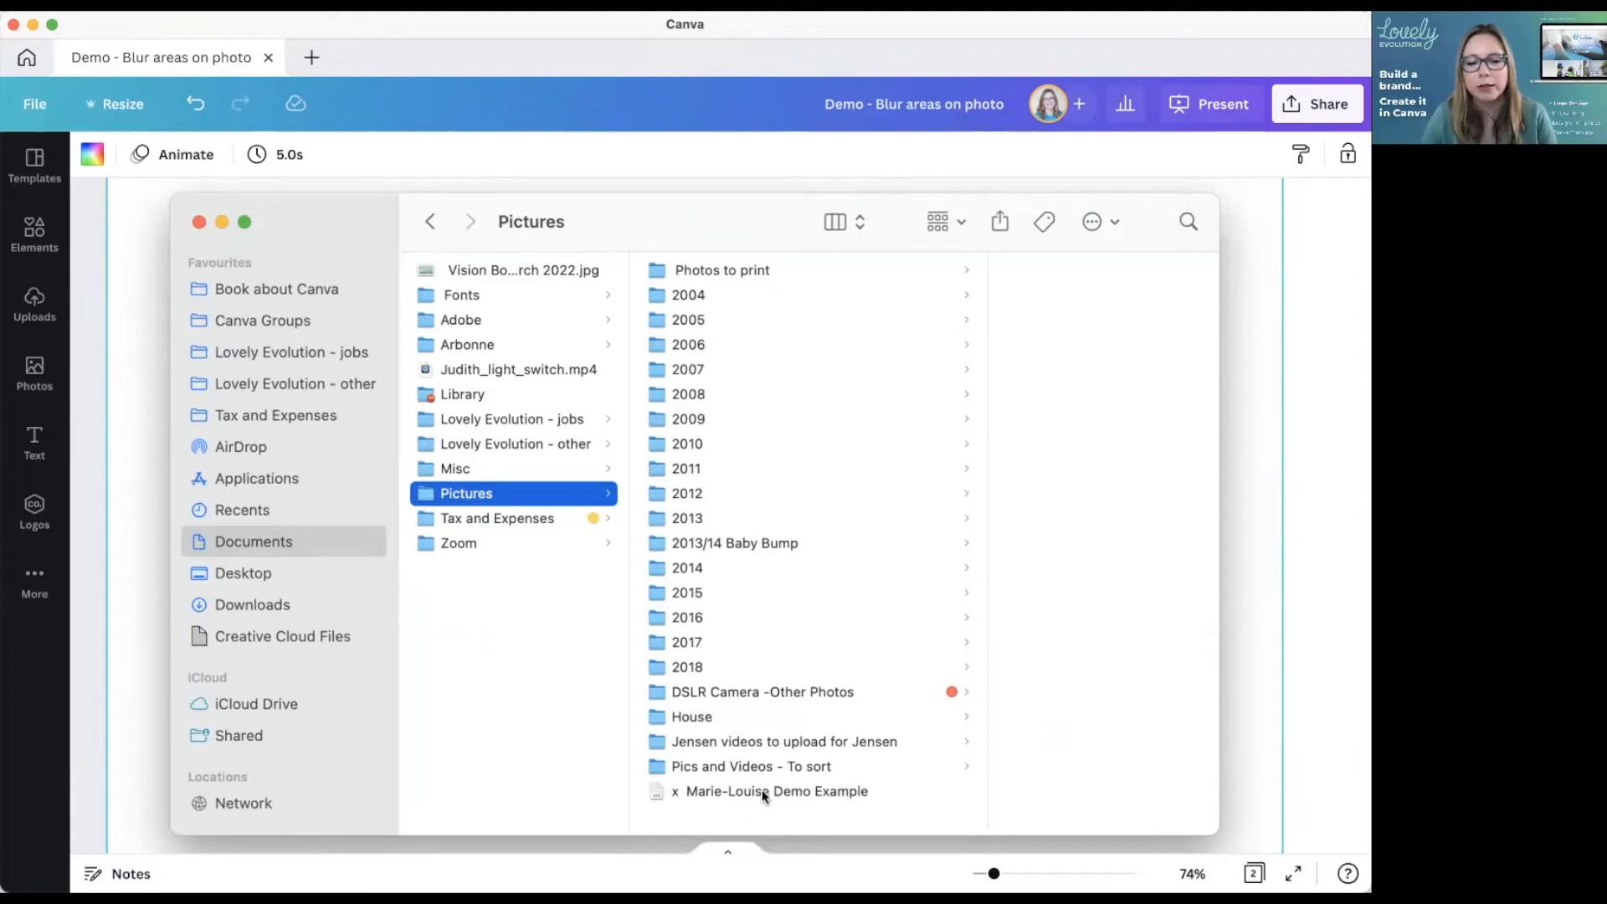
{"action": "scroll", "coordinate": [782, 686], "scroll_direction": "up", "scroll_amount": 6}
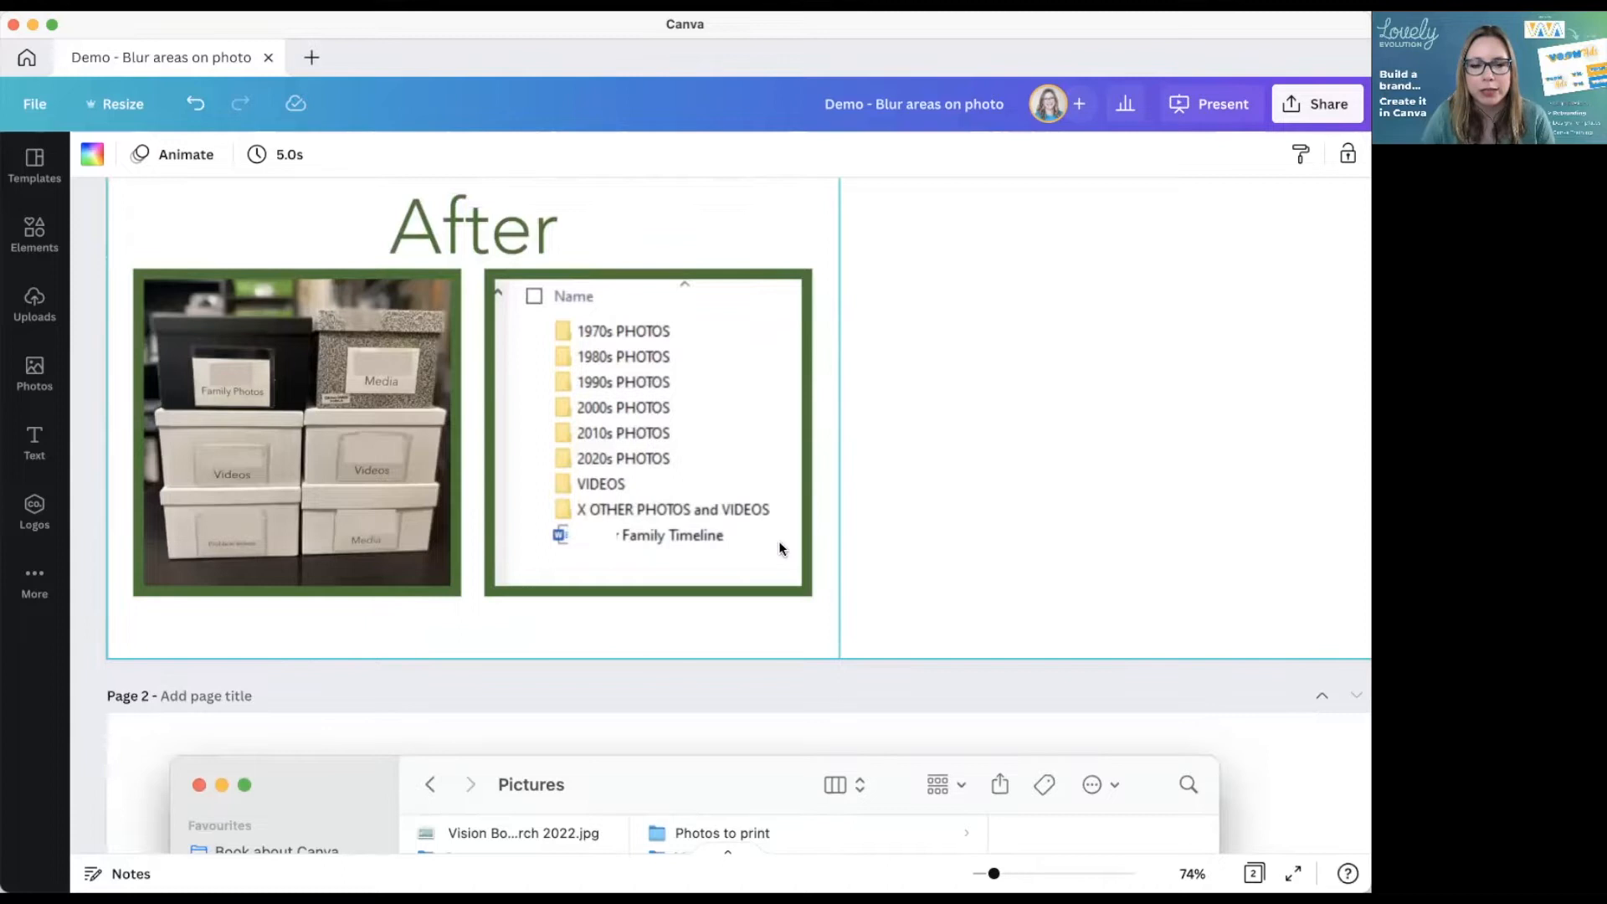
{"action": "scroll", "coordinate": [764, 551], "scroll_direction": "down", "scroll_amount": 6}
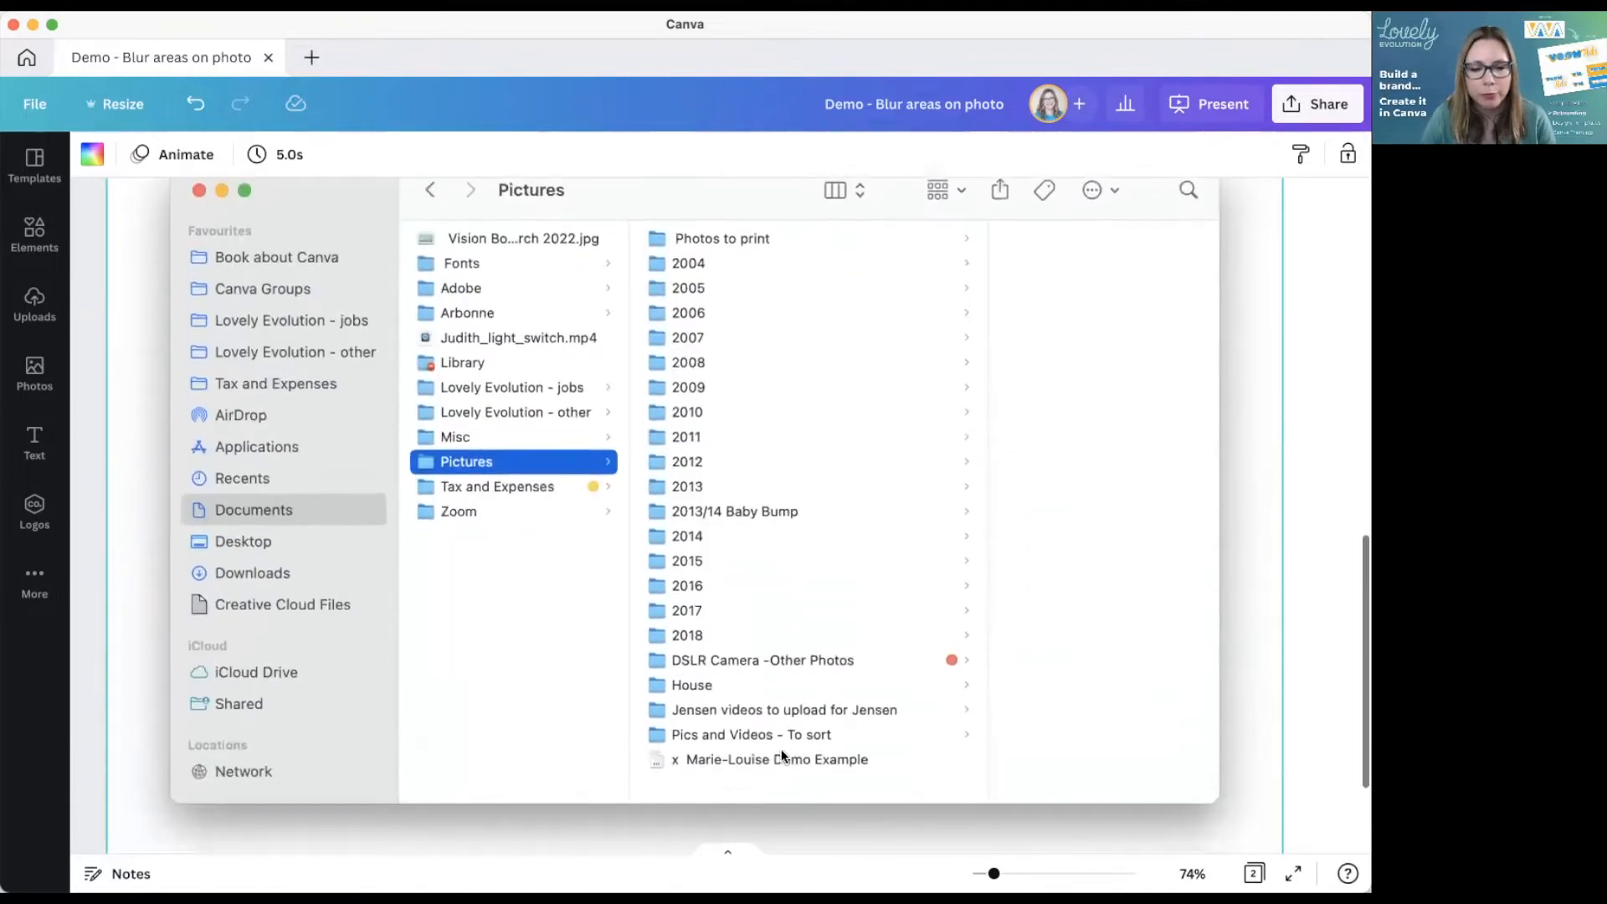
{"action": "left_click", "coordinate": [959, 745]}
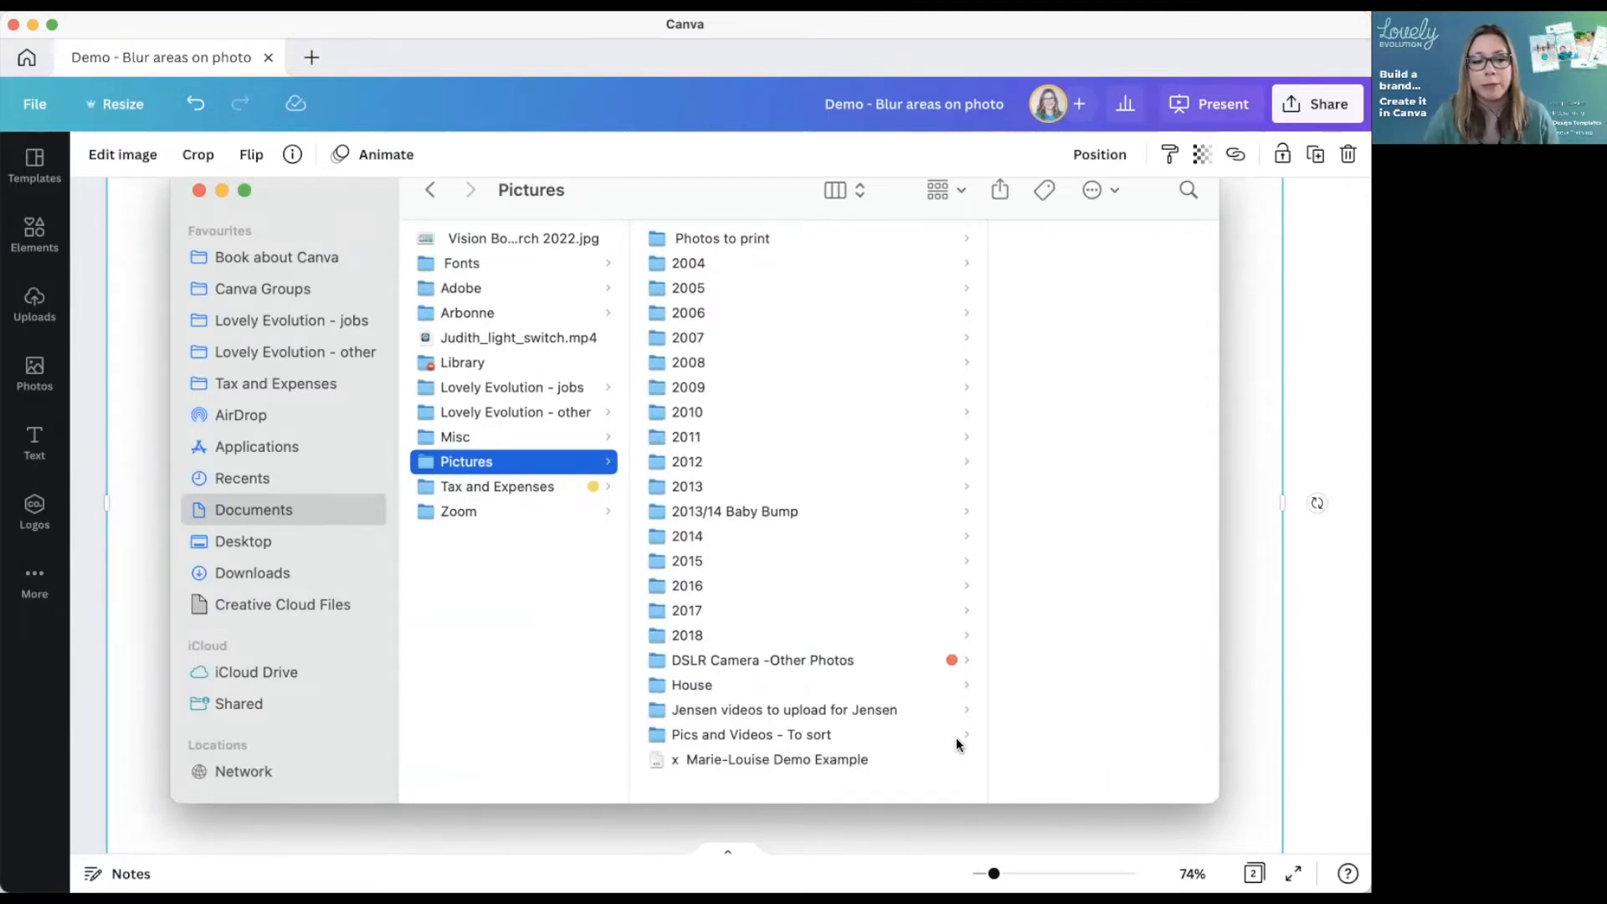
{"action": "scroll", "coordinate": [977, 744], "scroll_direction": "down", "scroll_amount": 2}
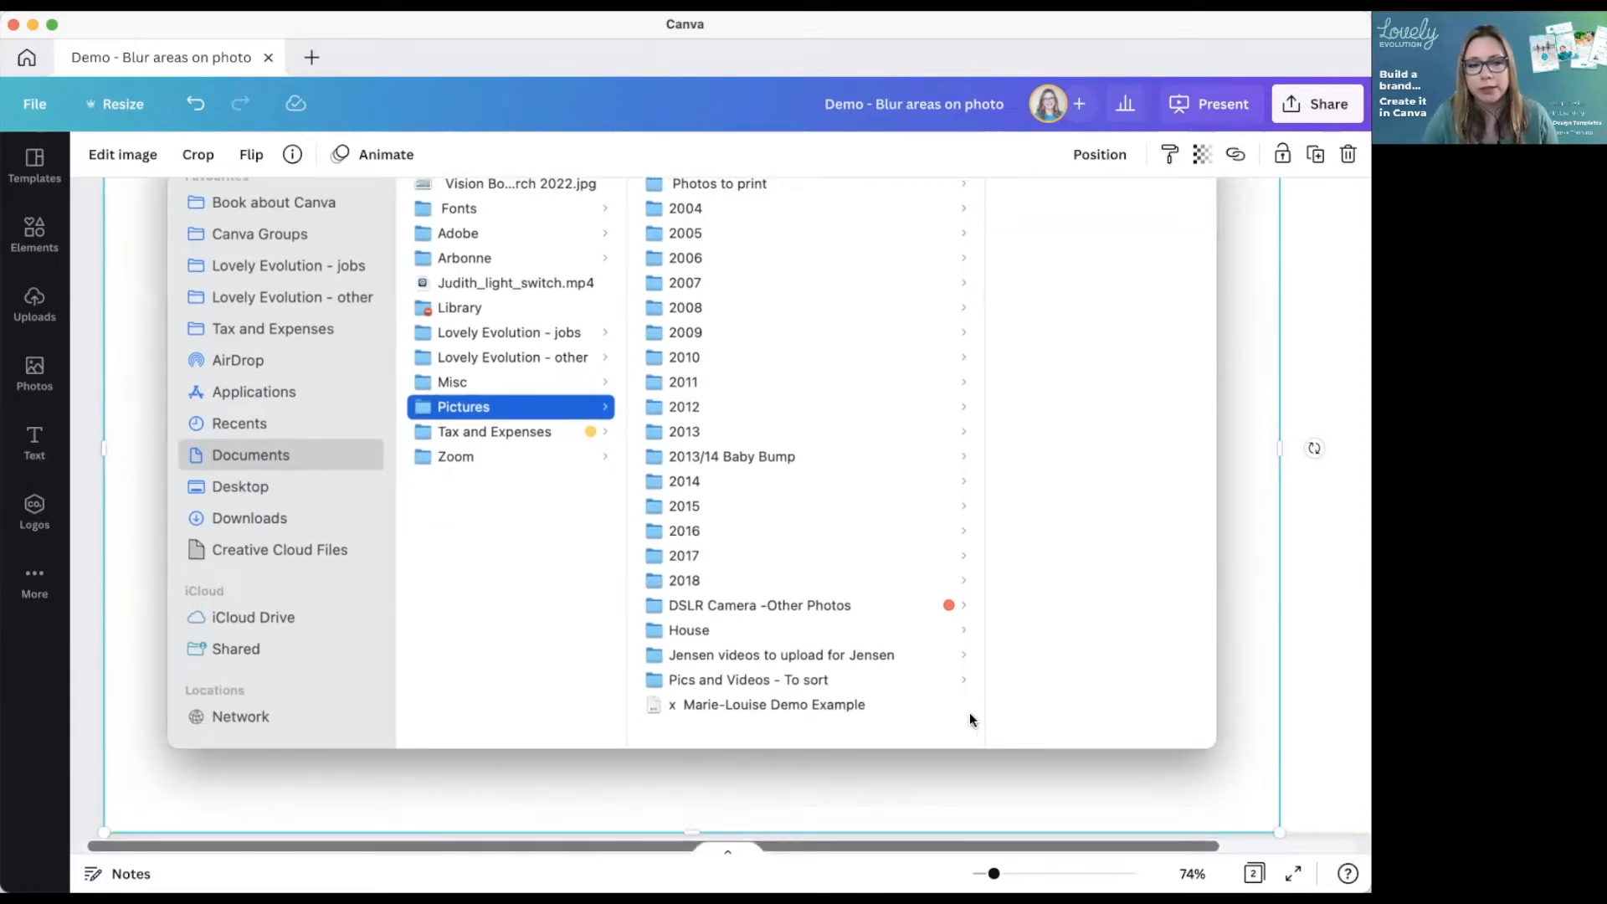
{"action": "left_click", "coordinate": [123, 154]}
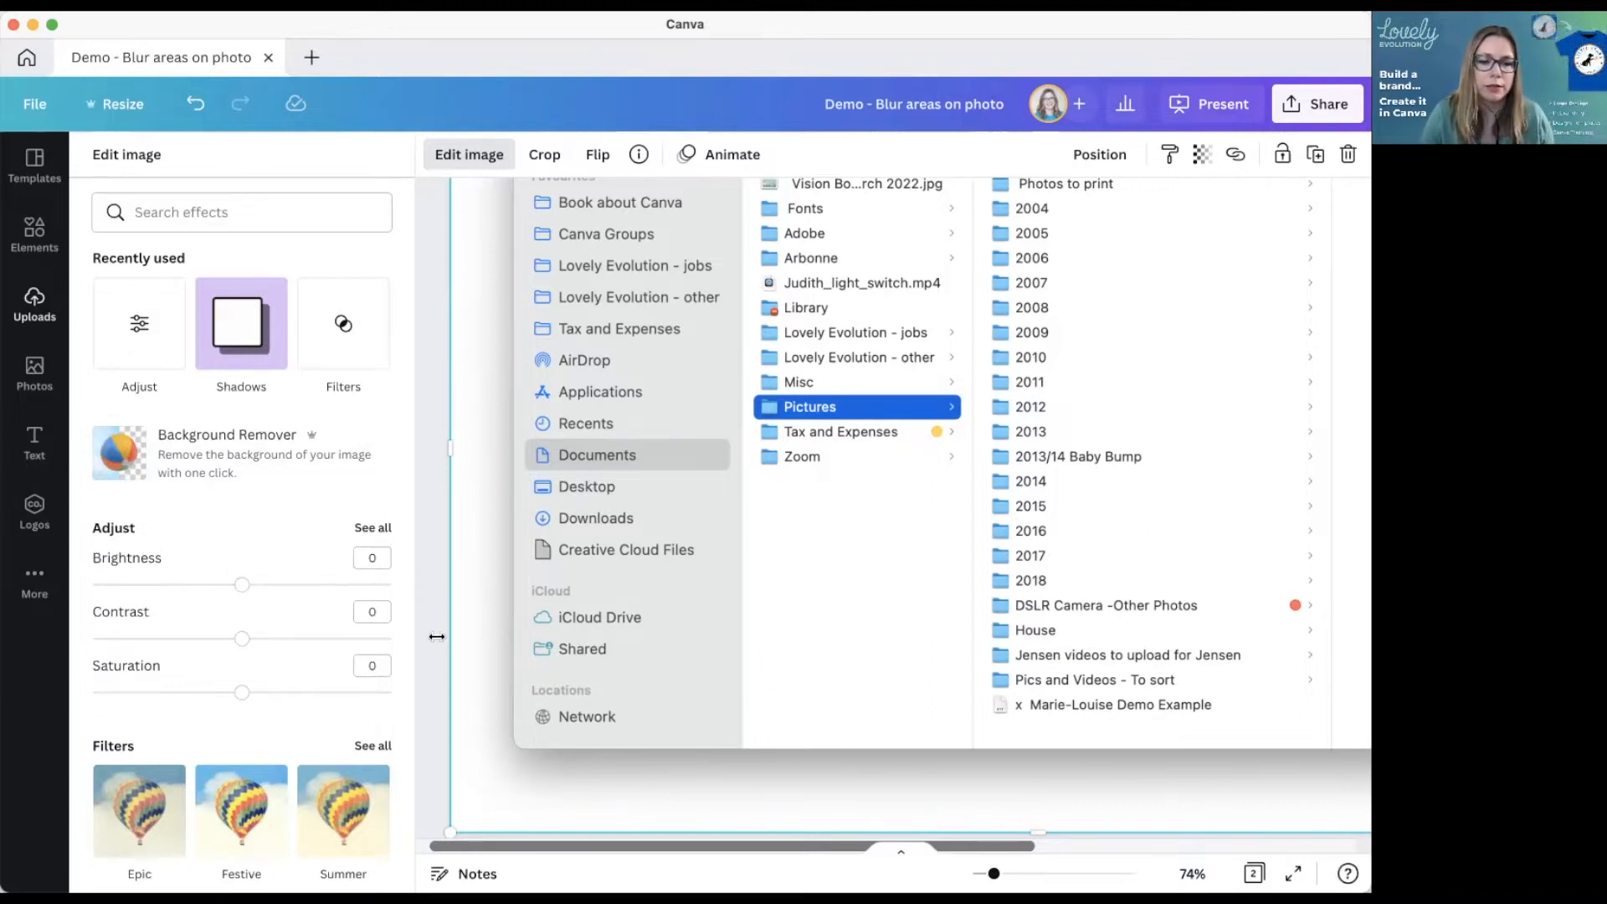
{"action": "left_click", "coordinate": [431, 668]}
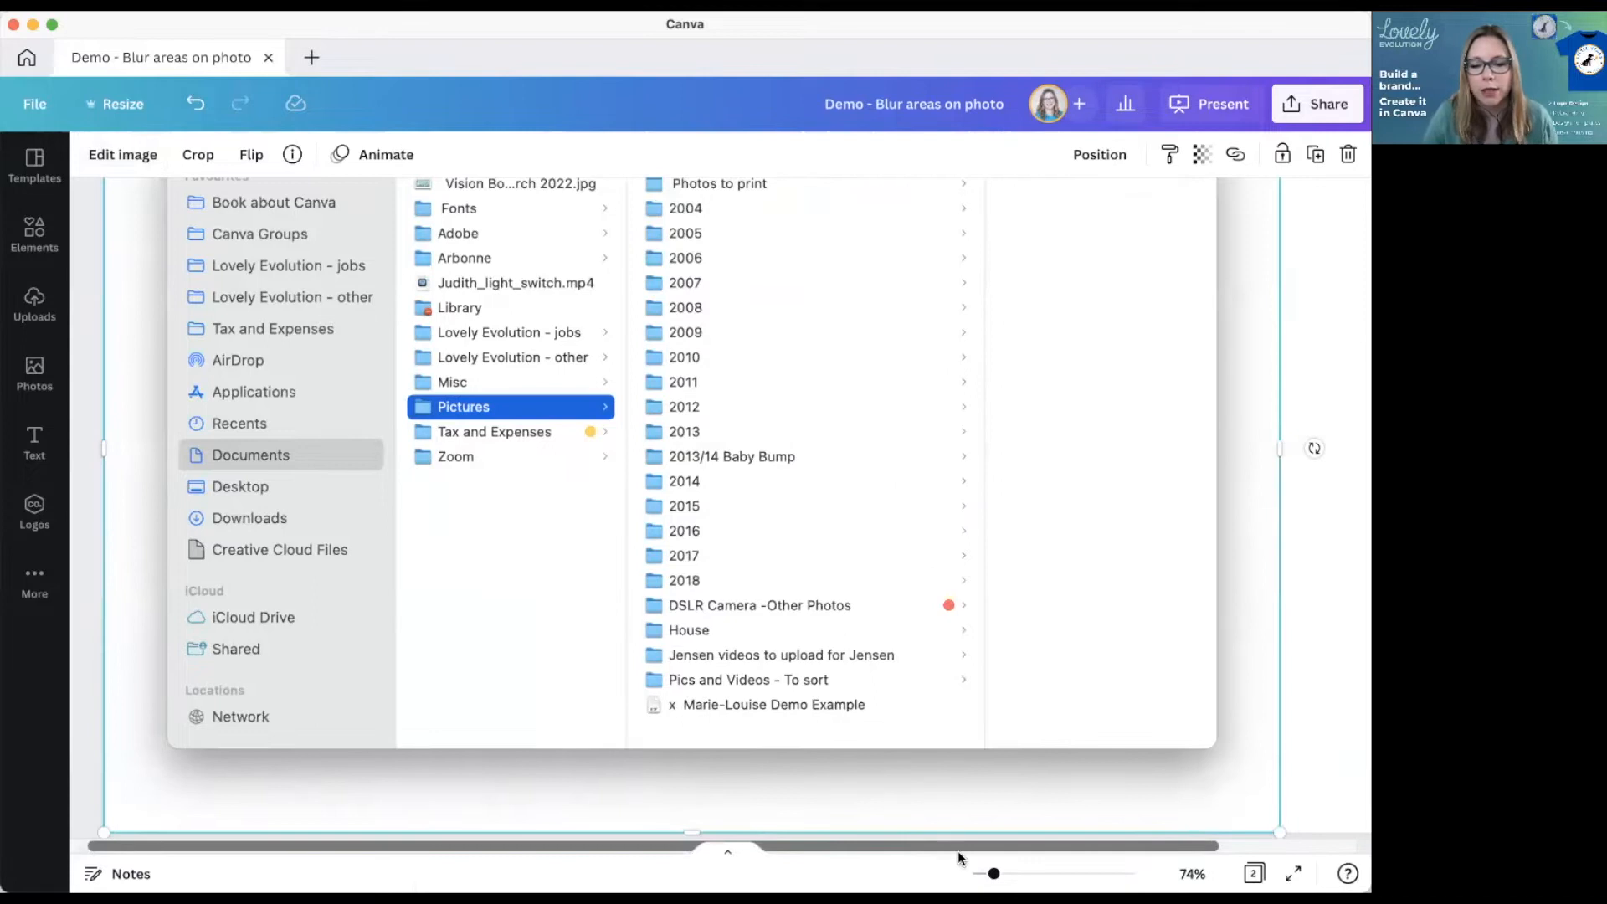
- Duplicate the Pictures folder screenshot on page 2 and align the copy exactly over the original
{"action": "scroll", "coordinate": [829, 709], "scroll_direction": "down", "scroll_amount": 5}
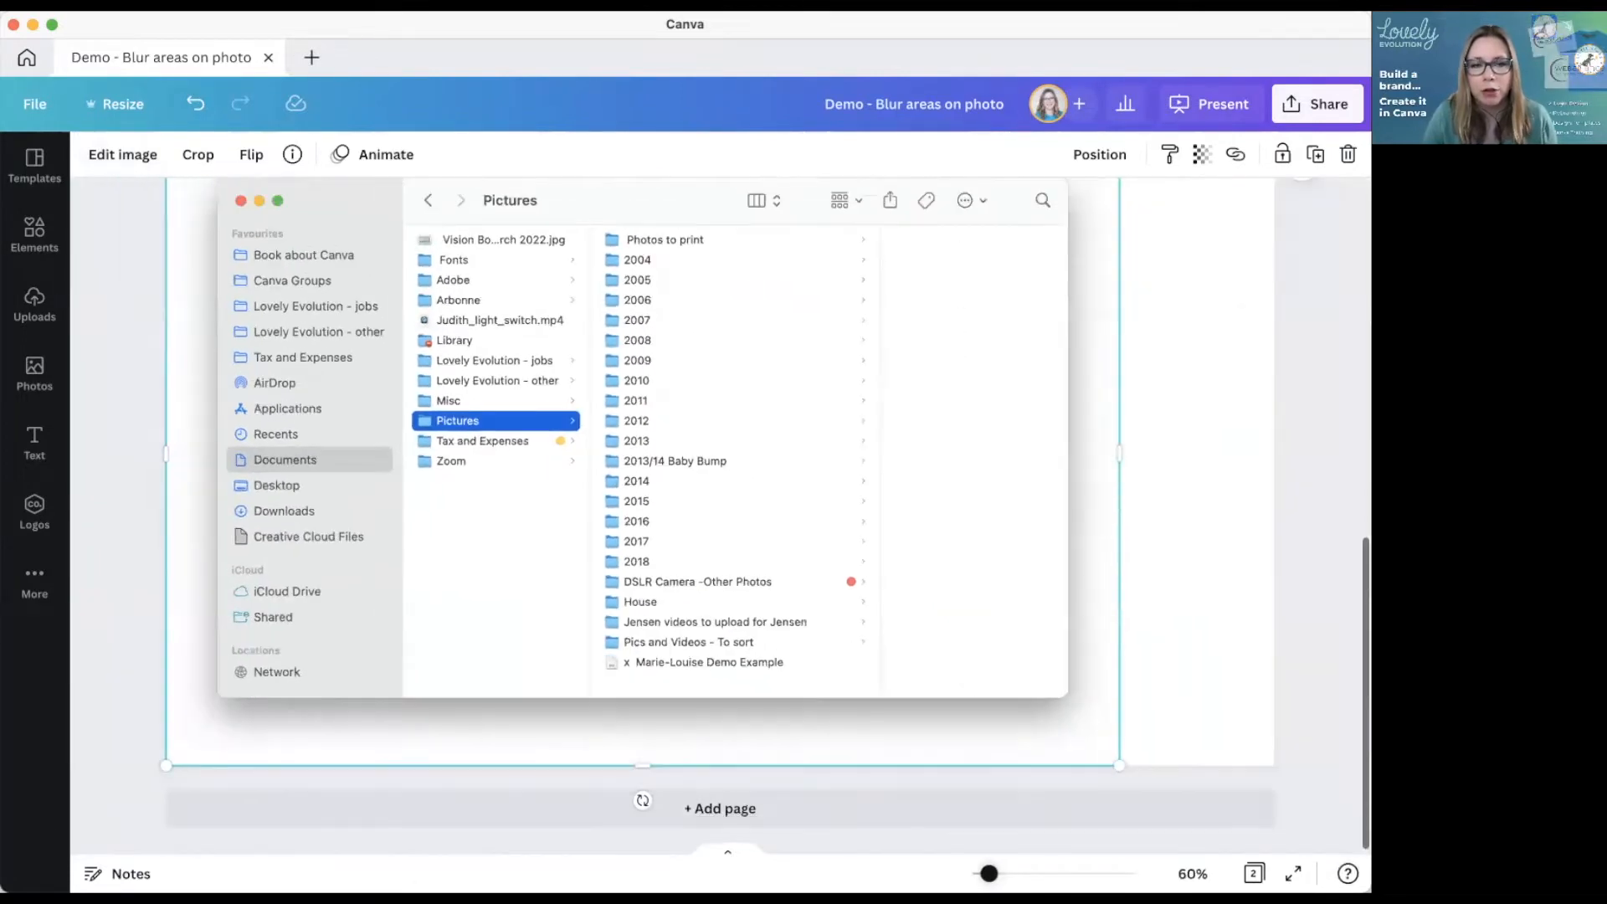
{"action": "scroll", "coordinate": [829, 708], "scroll_direction": "up", "scroll_amount": 1}
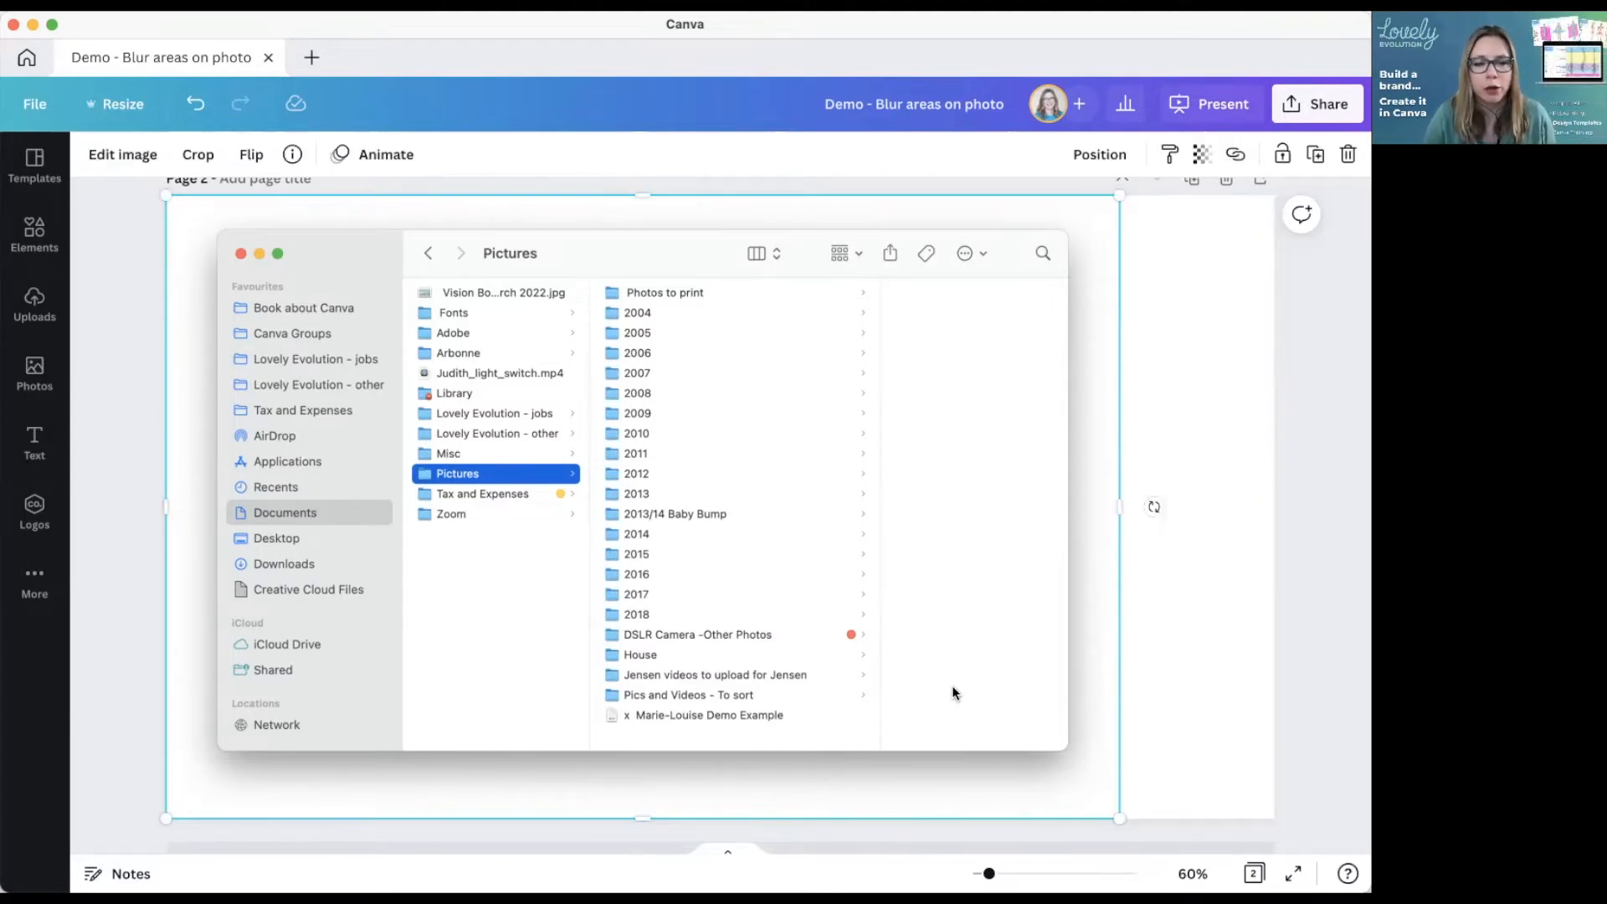
{"action": "left_click_drag", "start_coordinate": [880, 640], "coordinate": [892, 651]}
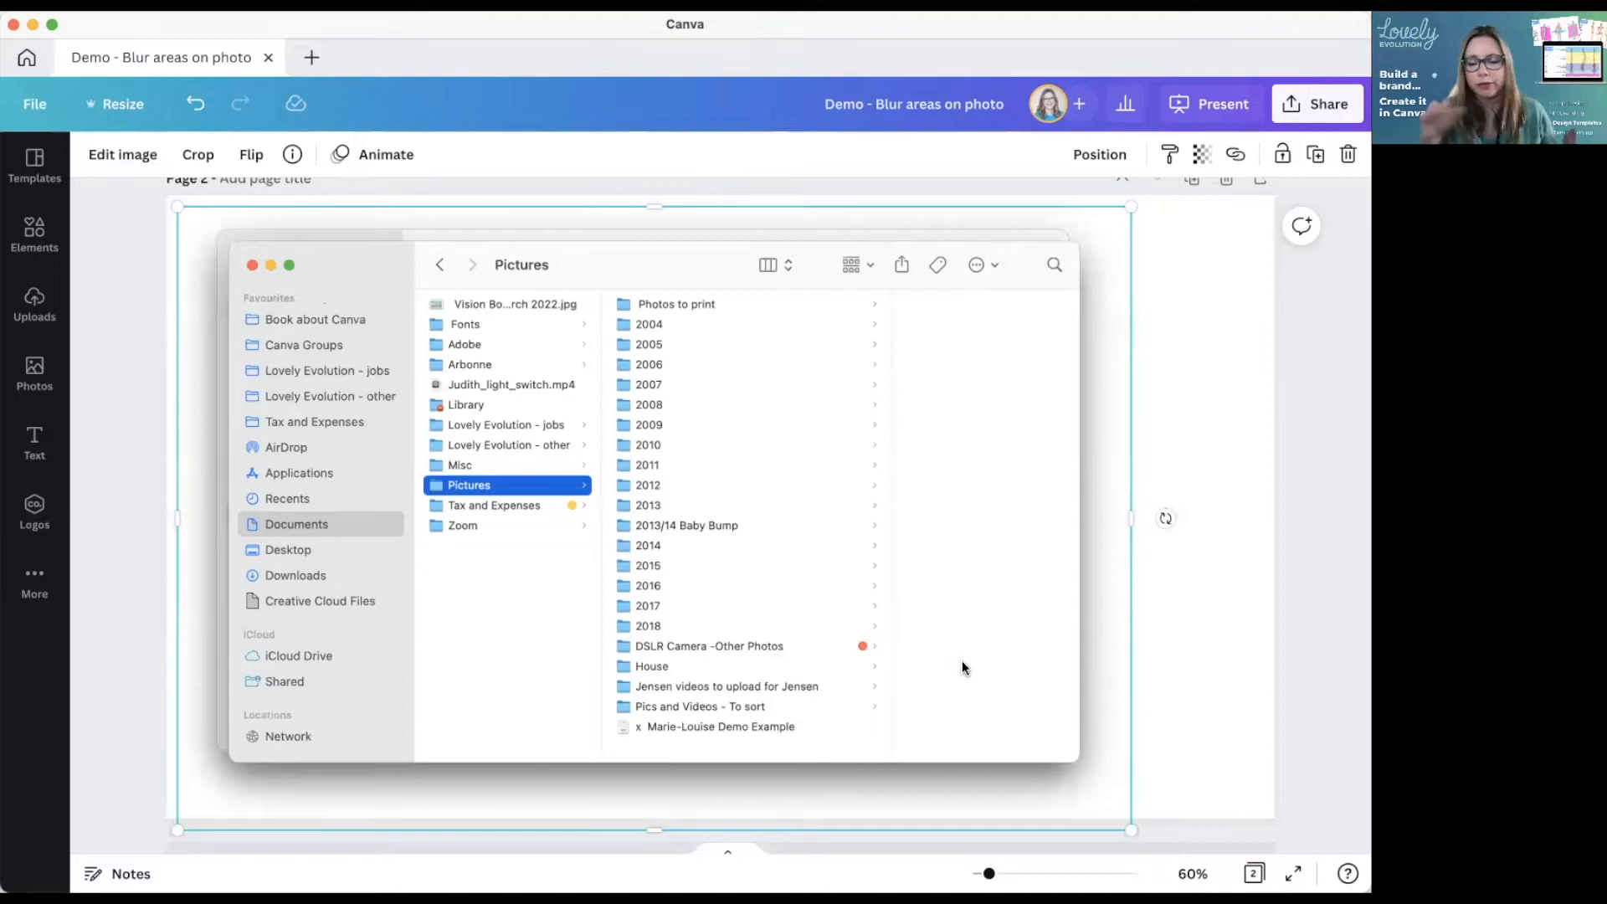
{"action": "key", "text": "super+z"}
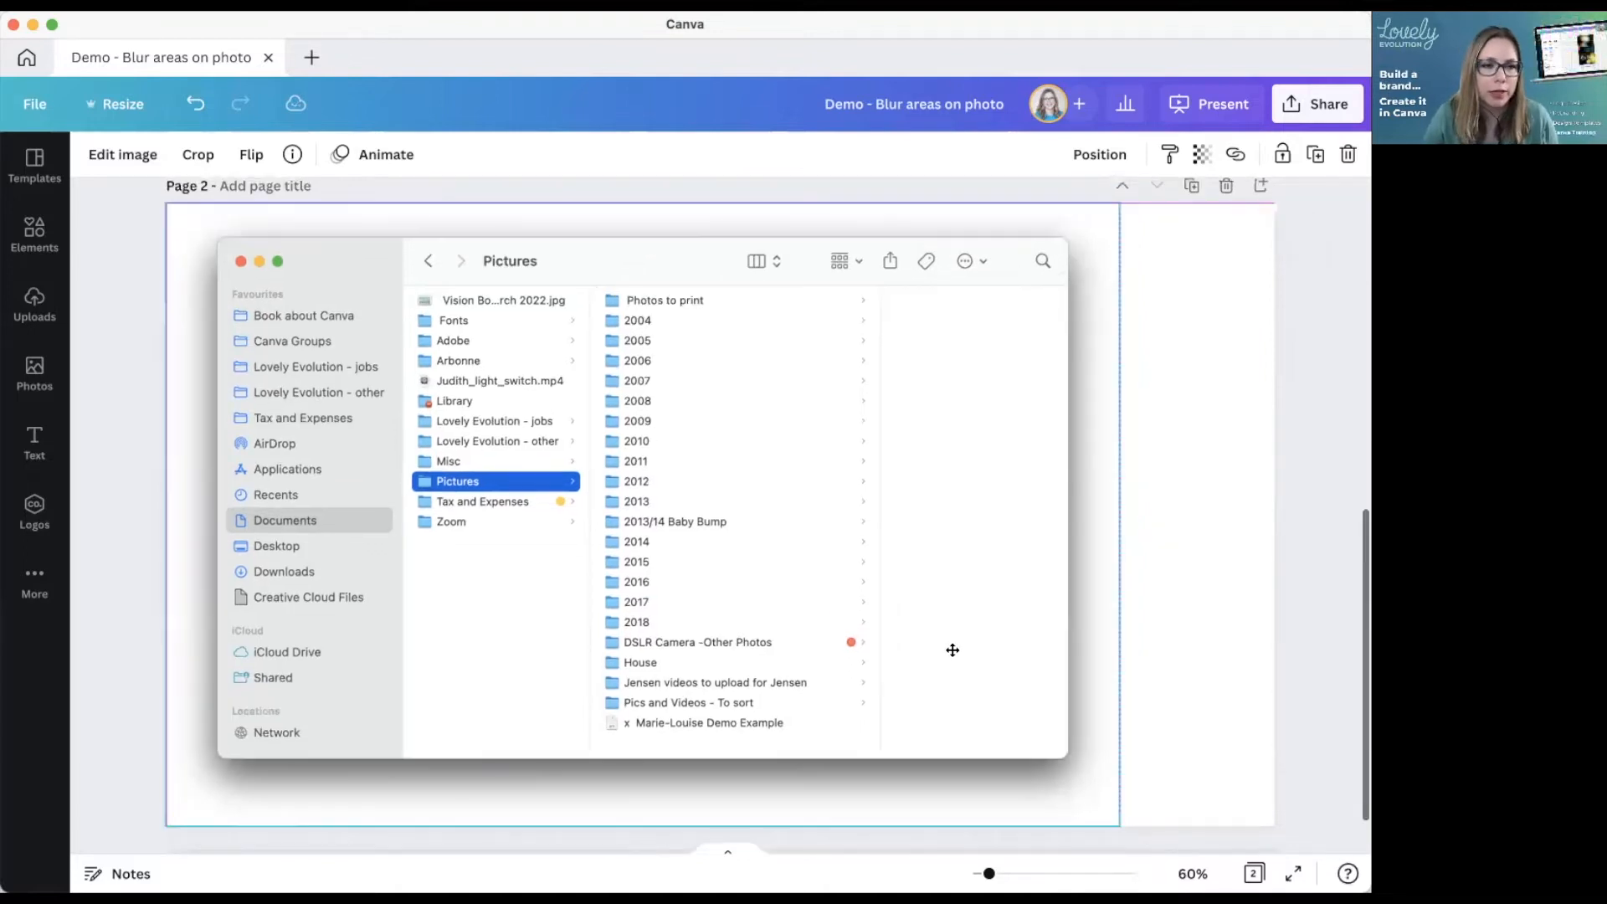
- Crop the duplicate screenshot to a strip about 407 wide and 83 high around the last file name in the list
{"action": "left_click_drag", "start_coordinate": [644, 828], "coordinate": [662, 748]}
{"action": "left_click_drag", "start_coordinate": [642, 290], "coordinate": [331, 708]}
{"action": "left_click_drag", "start_coordinate": [166, 725], "coordinate": [578, 725]}
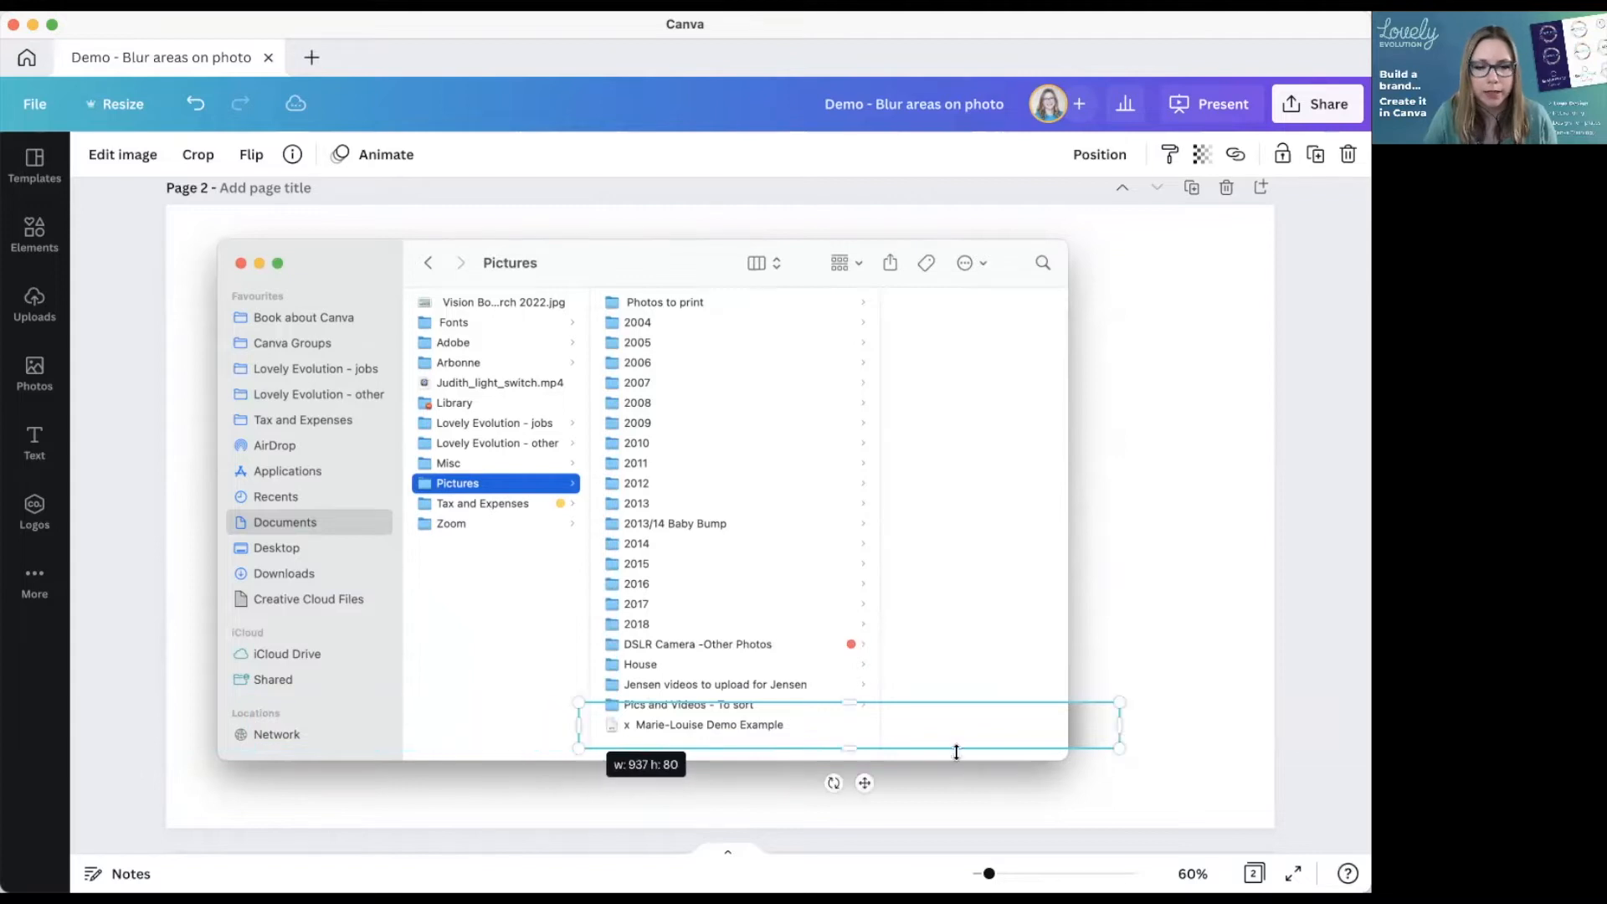
{"action": "left_click_drag", "start_coordinate": [1118, 725], "coordinate": [813, 725]}
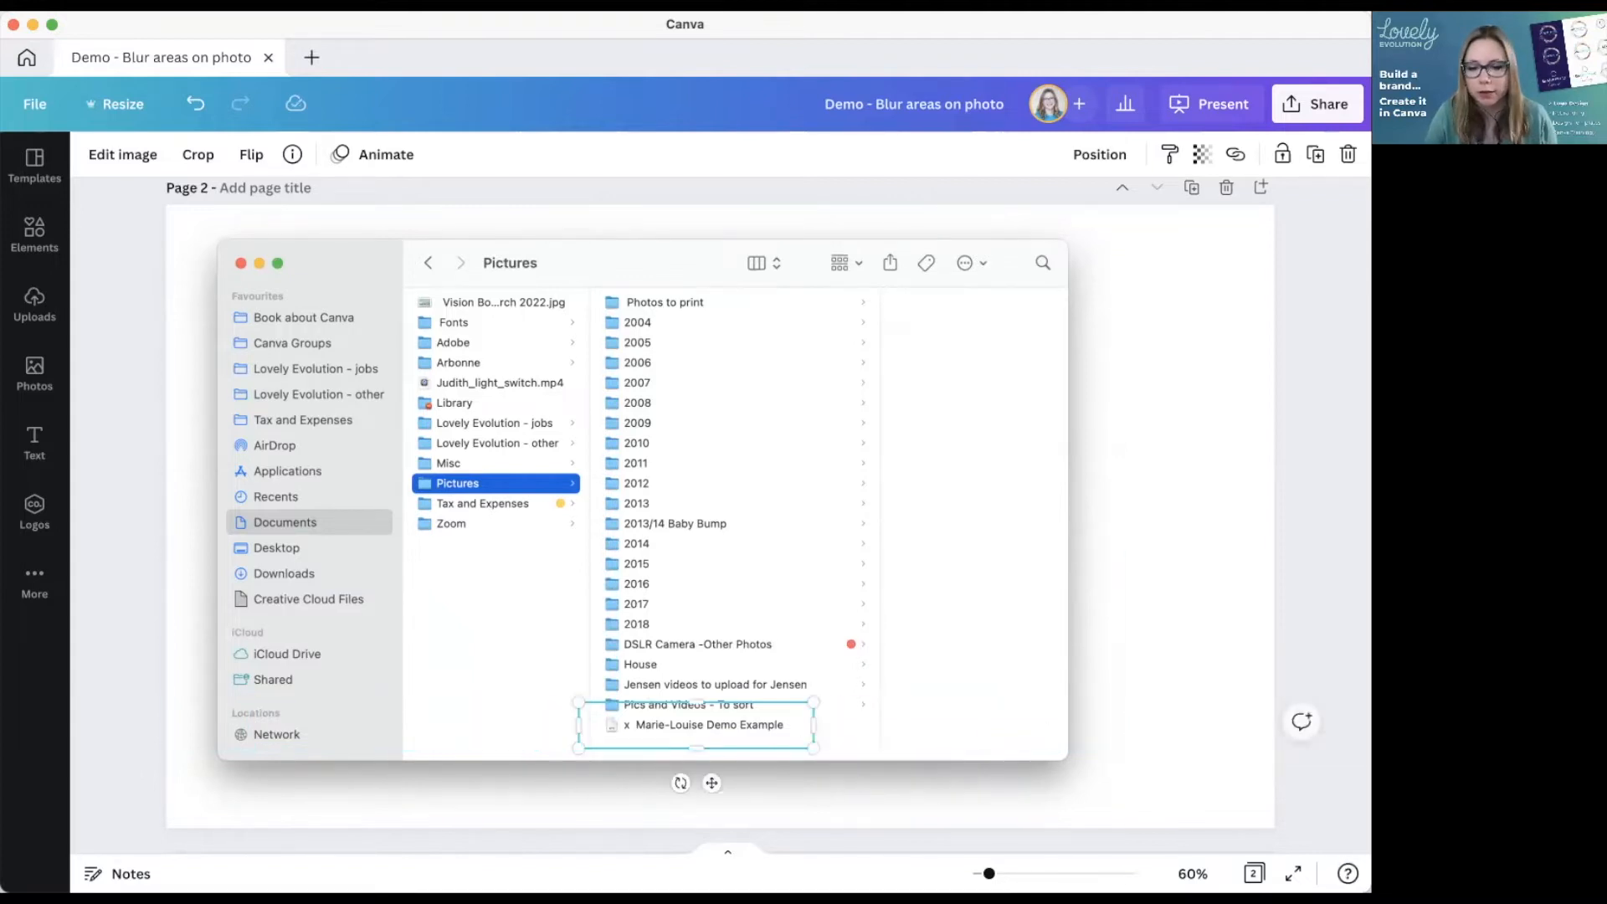
{"action": "scroll", "coordinate": [919, 606], "scroll_direction": "up", "scroll_amount": 5, "text": "ctrl"}
{"action": "scroll", "coordinate": [919, 606], "scroll_direction": "down", "scroll_amount": 3}
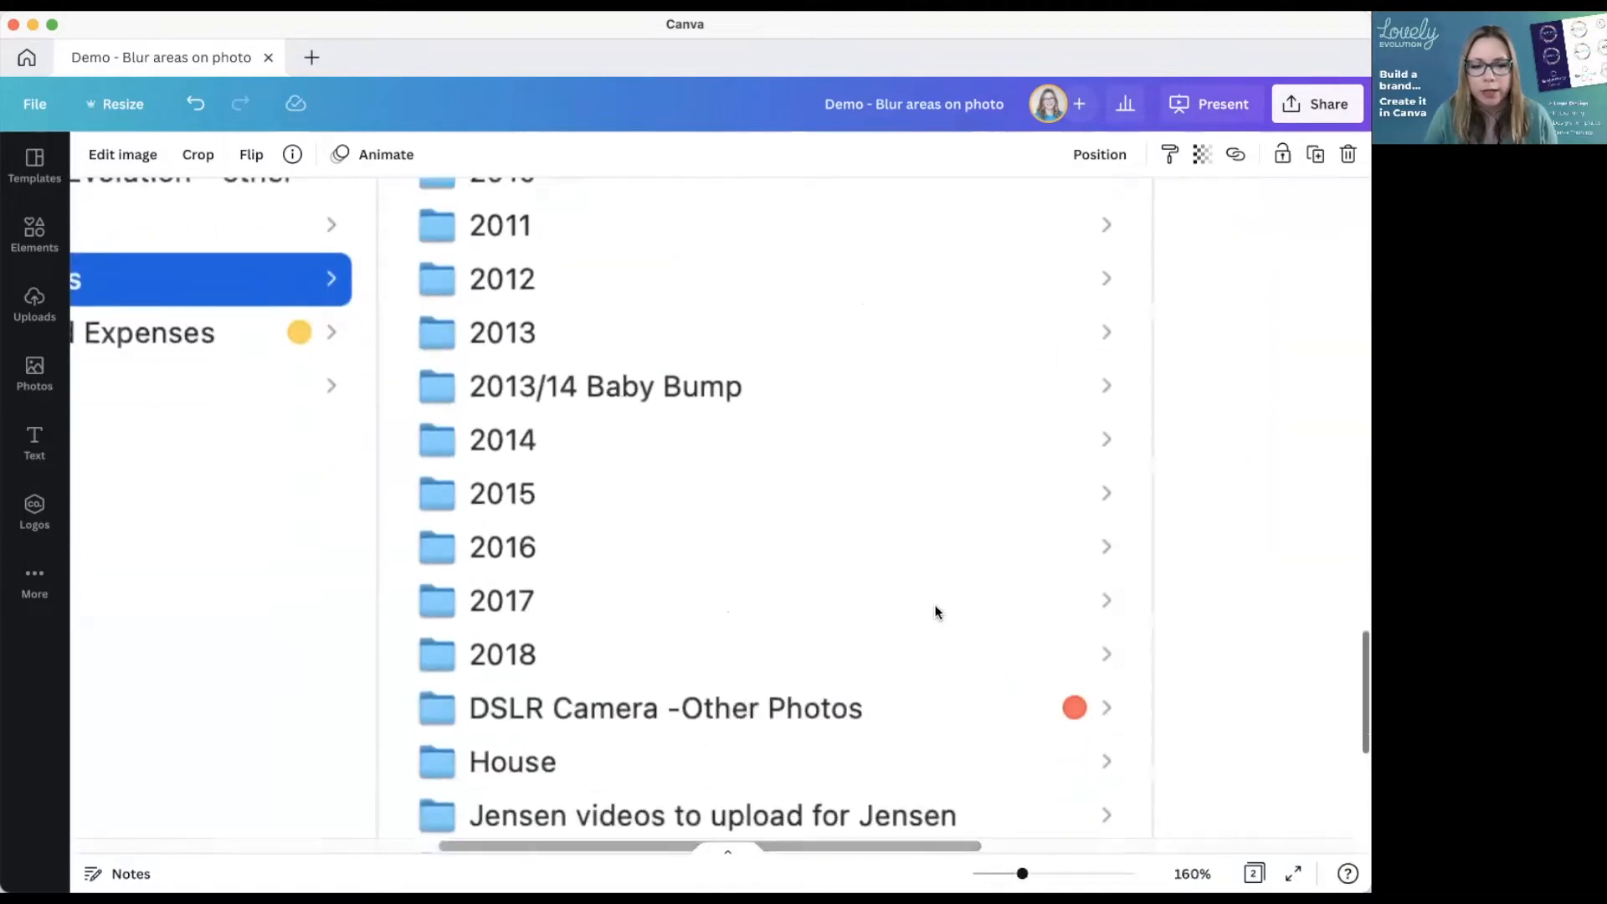
{"action": "scroll", "coordinate": [942, 606], "scroll_direction": "down", "scroll_amount": 5}
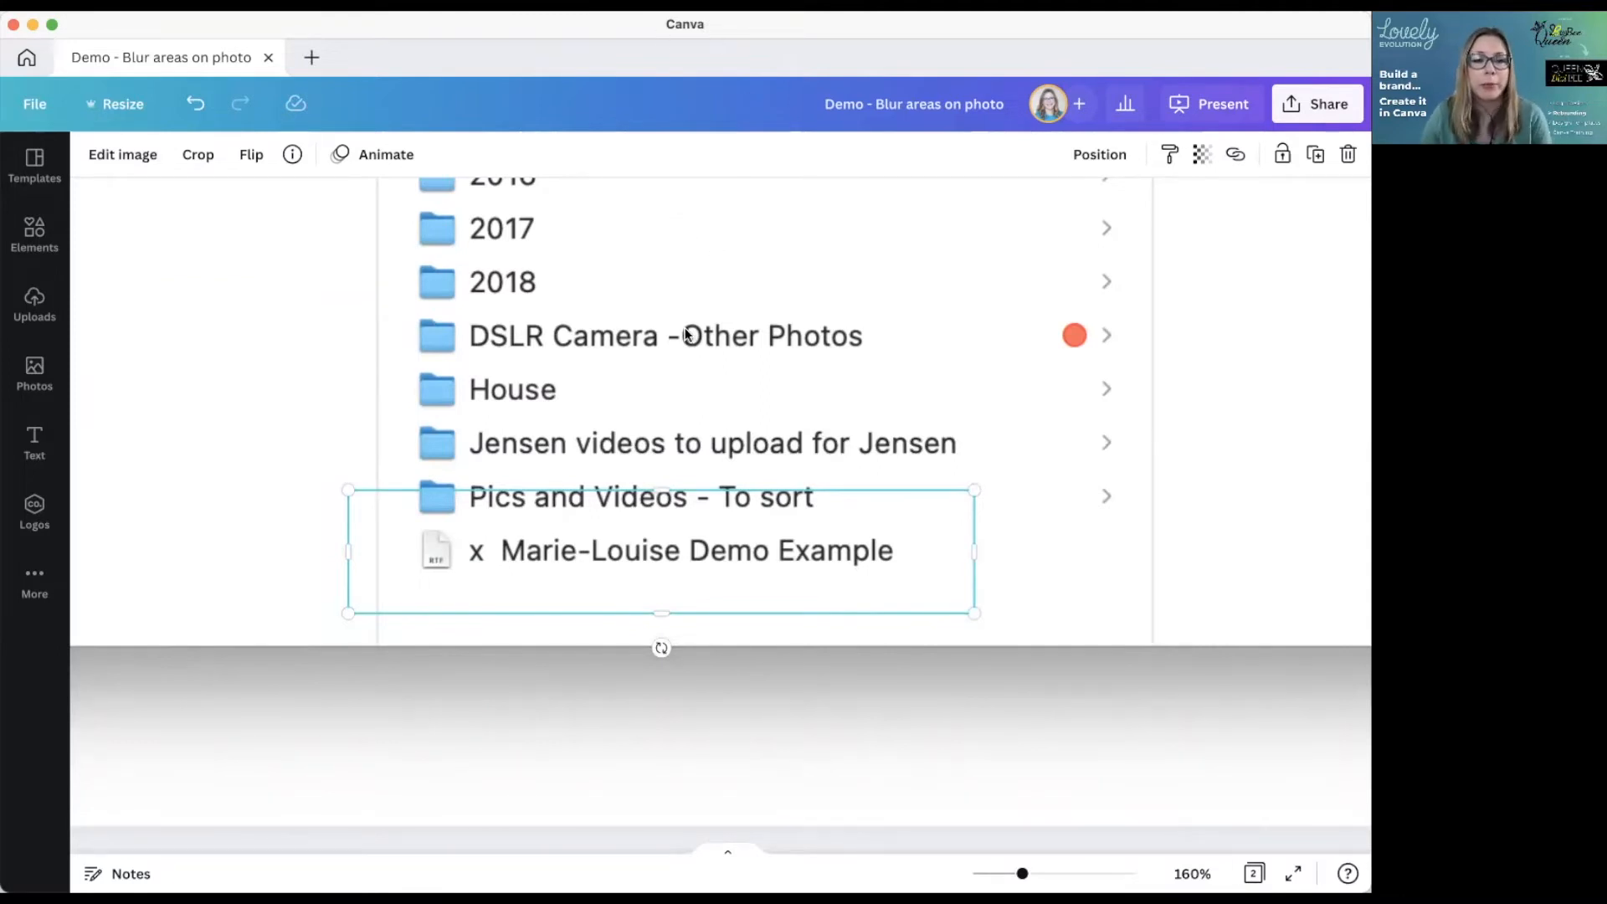
{"action": "left_click_drag", "start_coordinate": [654, 499], "coordinate": [654, 494]}
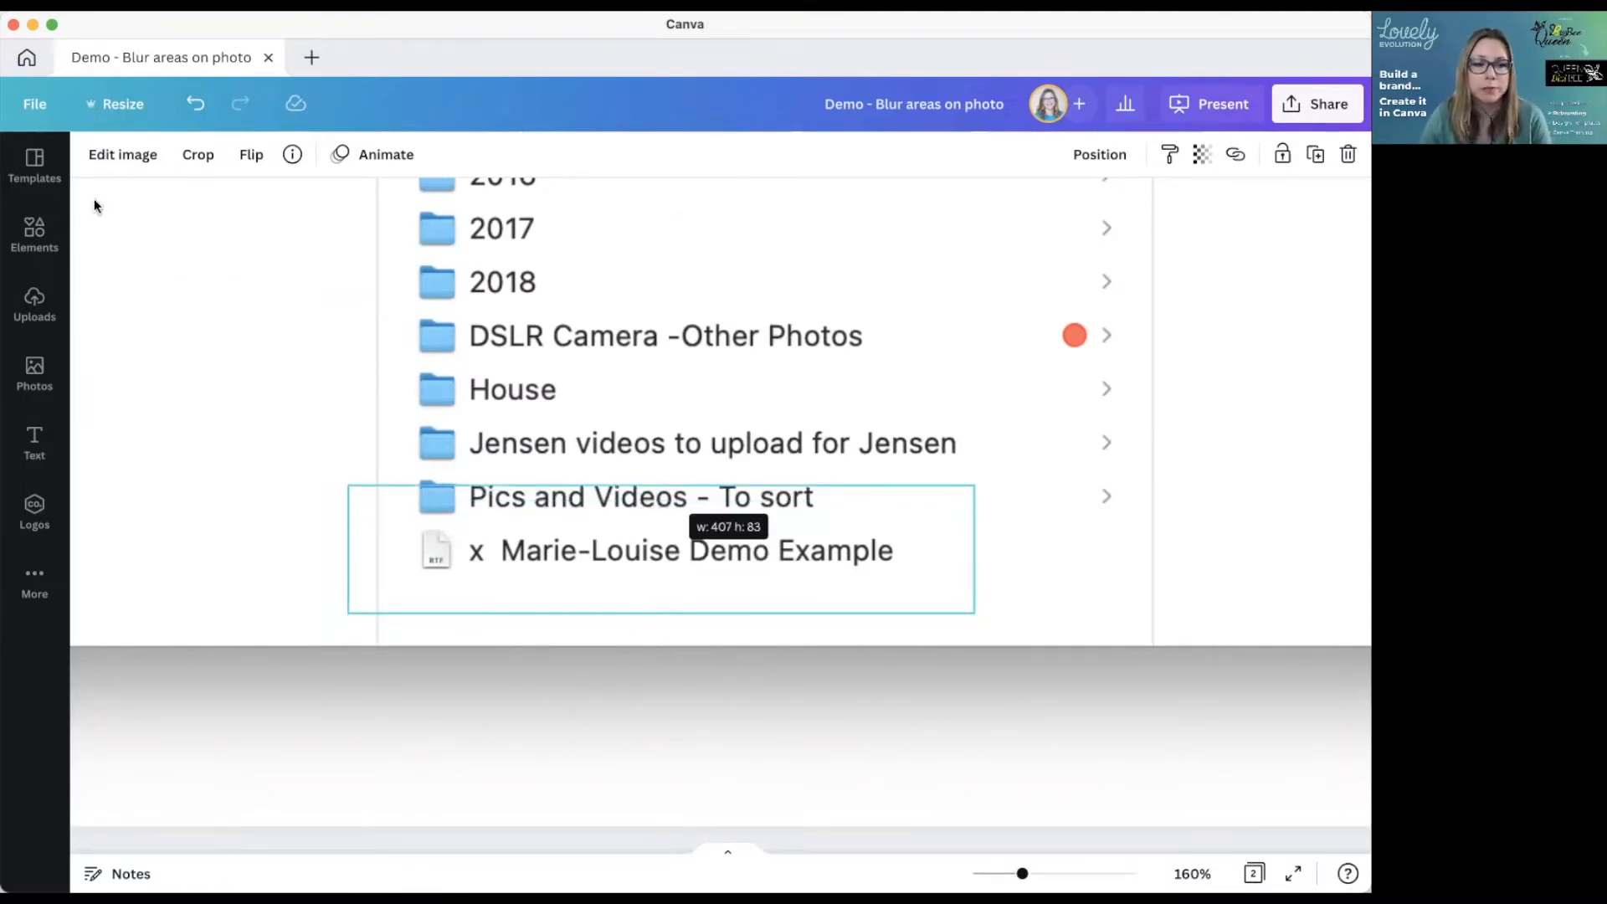
- Try a Blur of -63 on the cropped strip in its image adjustments, and set it to 5
{"action": "left_click", "coordinate": [134, 157]}
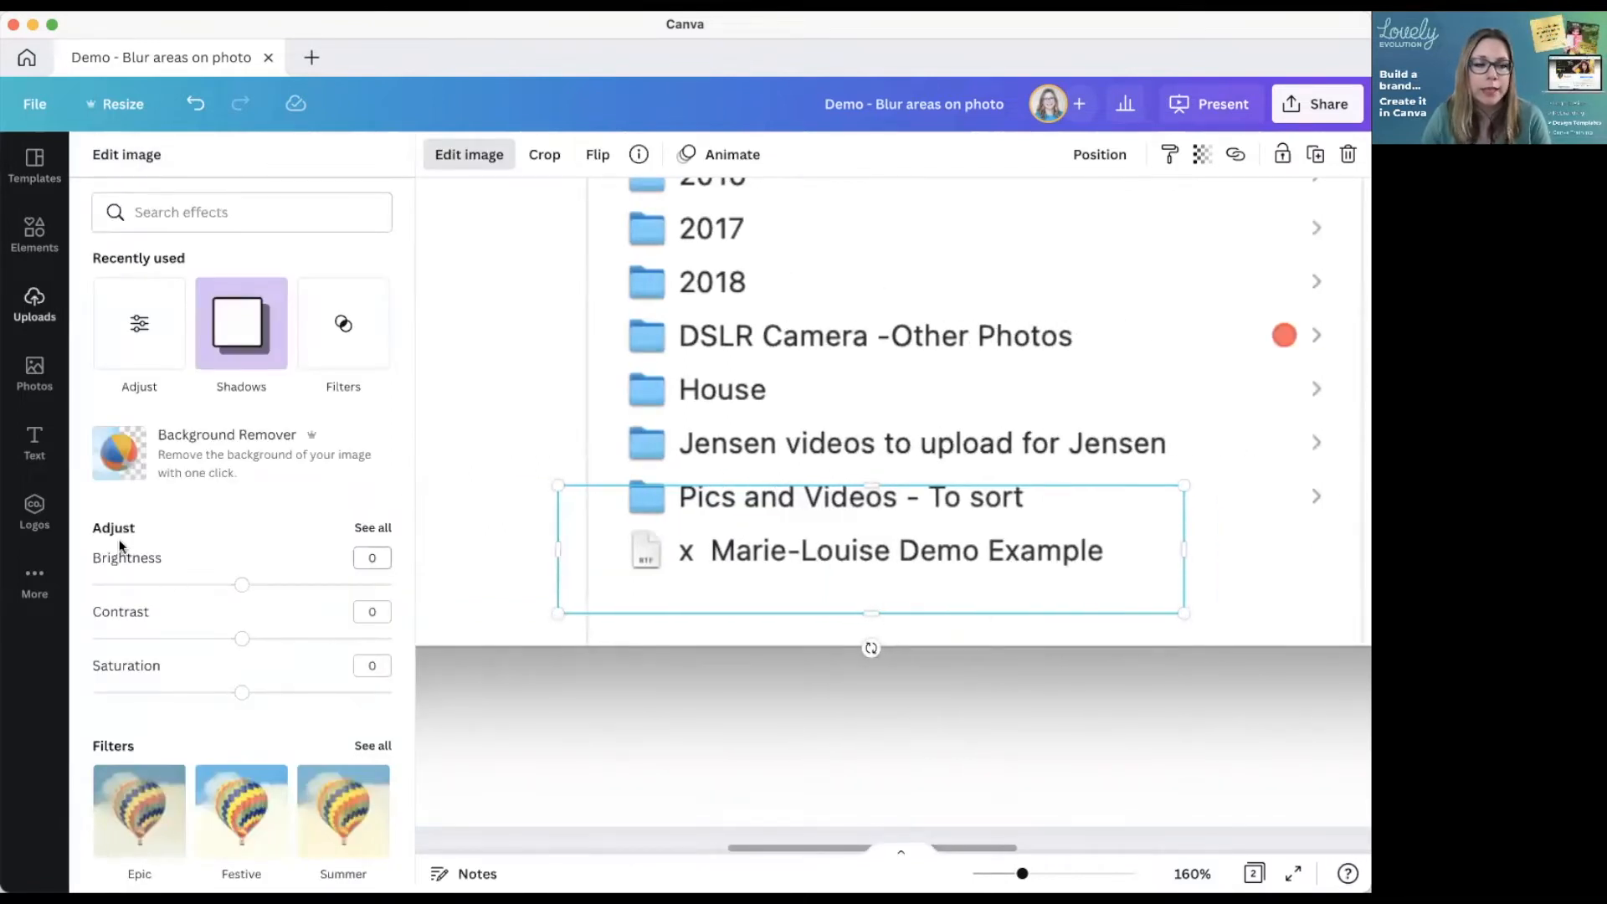
{"action": "left_click", "coordinate": [373, 529]}
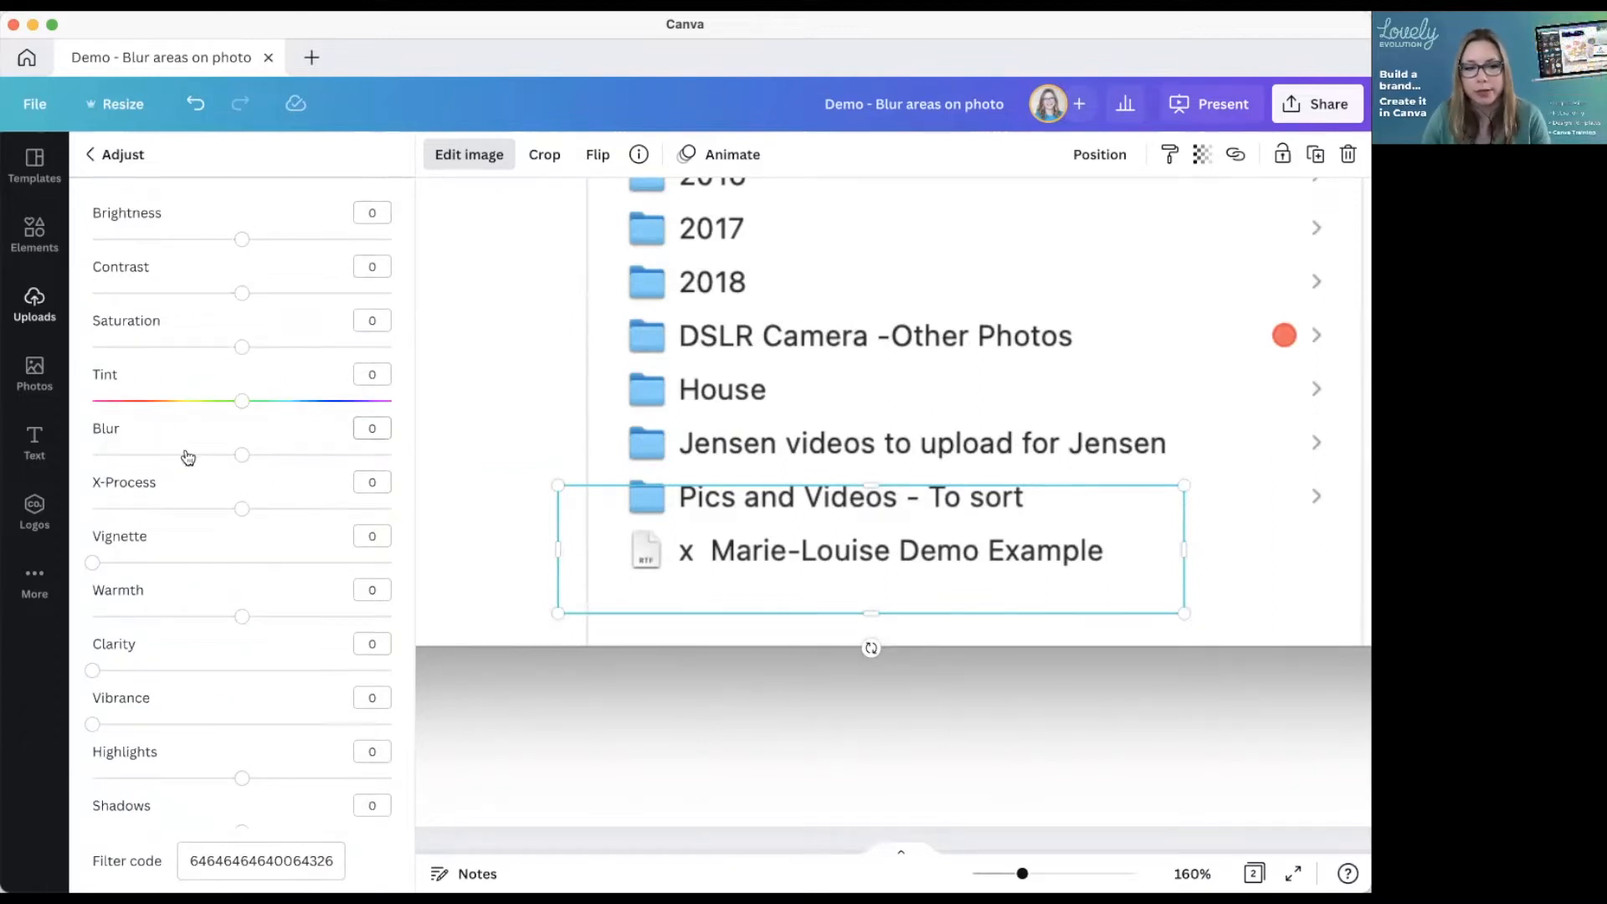
{"action": "left_click_drag", "start_coordinate": [244, 457], "coordinate": [148, 454]}
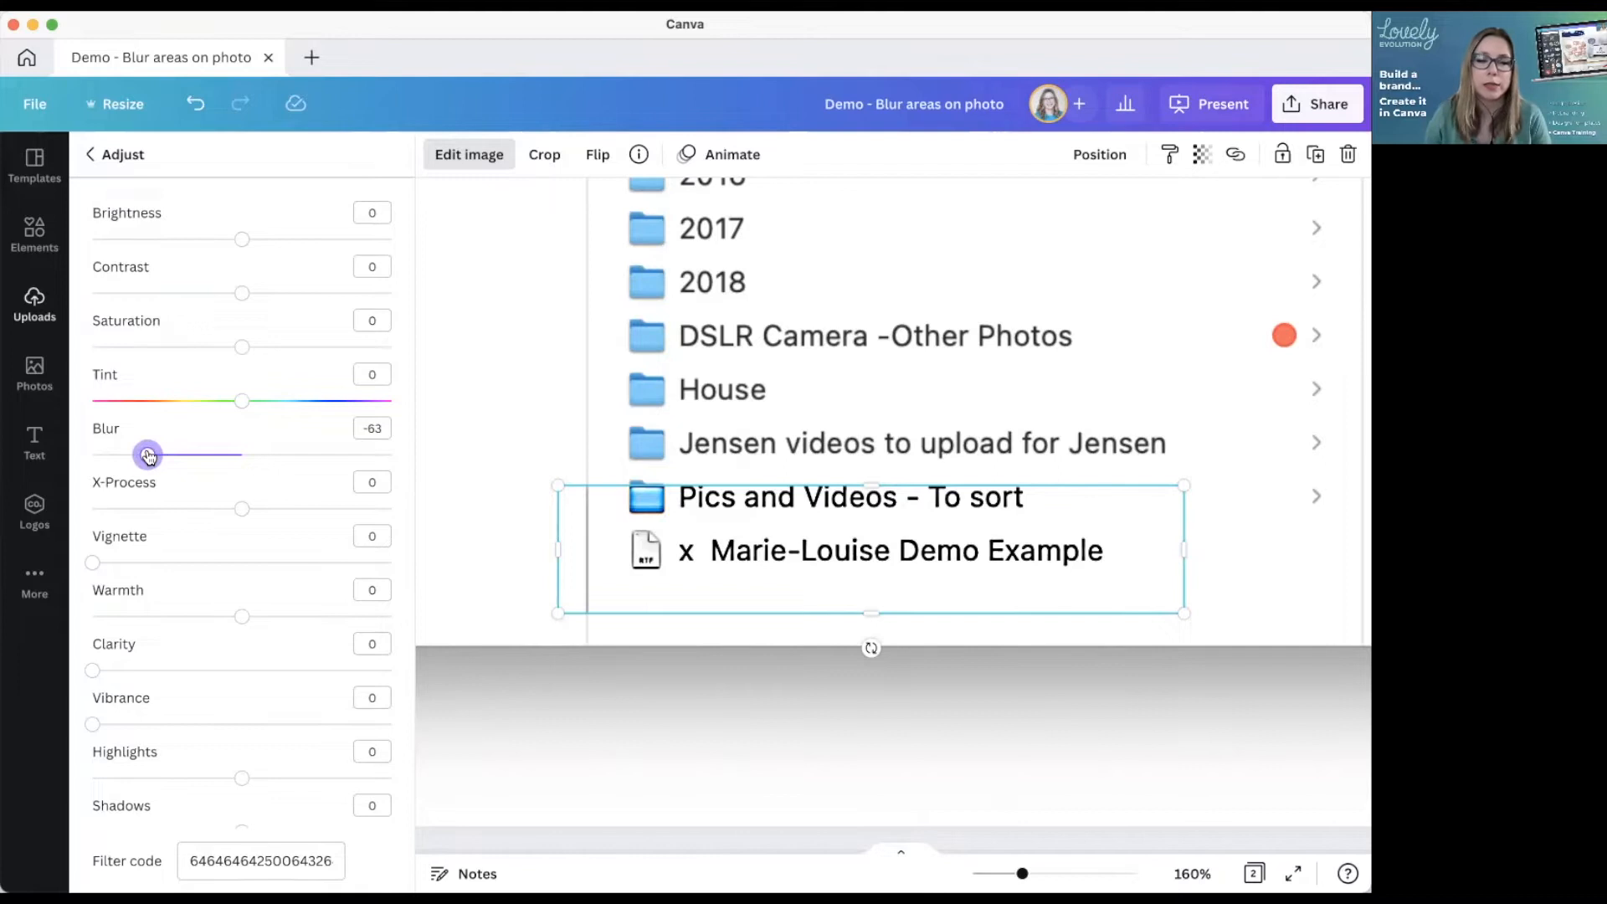
{"action": "left_click_drag", "start_coordinate": [148, 454], "coordinate": [249, 453]}
- Try Blur values of 3 and 4 on the cropped strip
{"action": "left_click", "coordinate": [379, 428]}
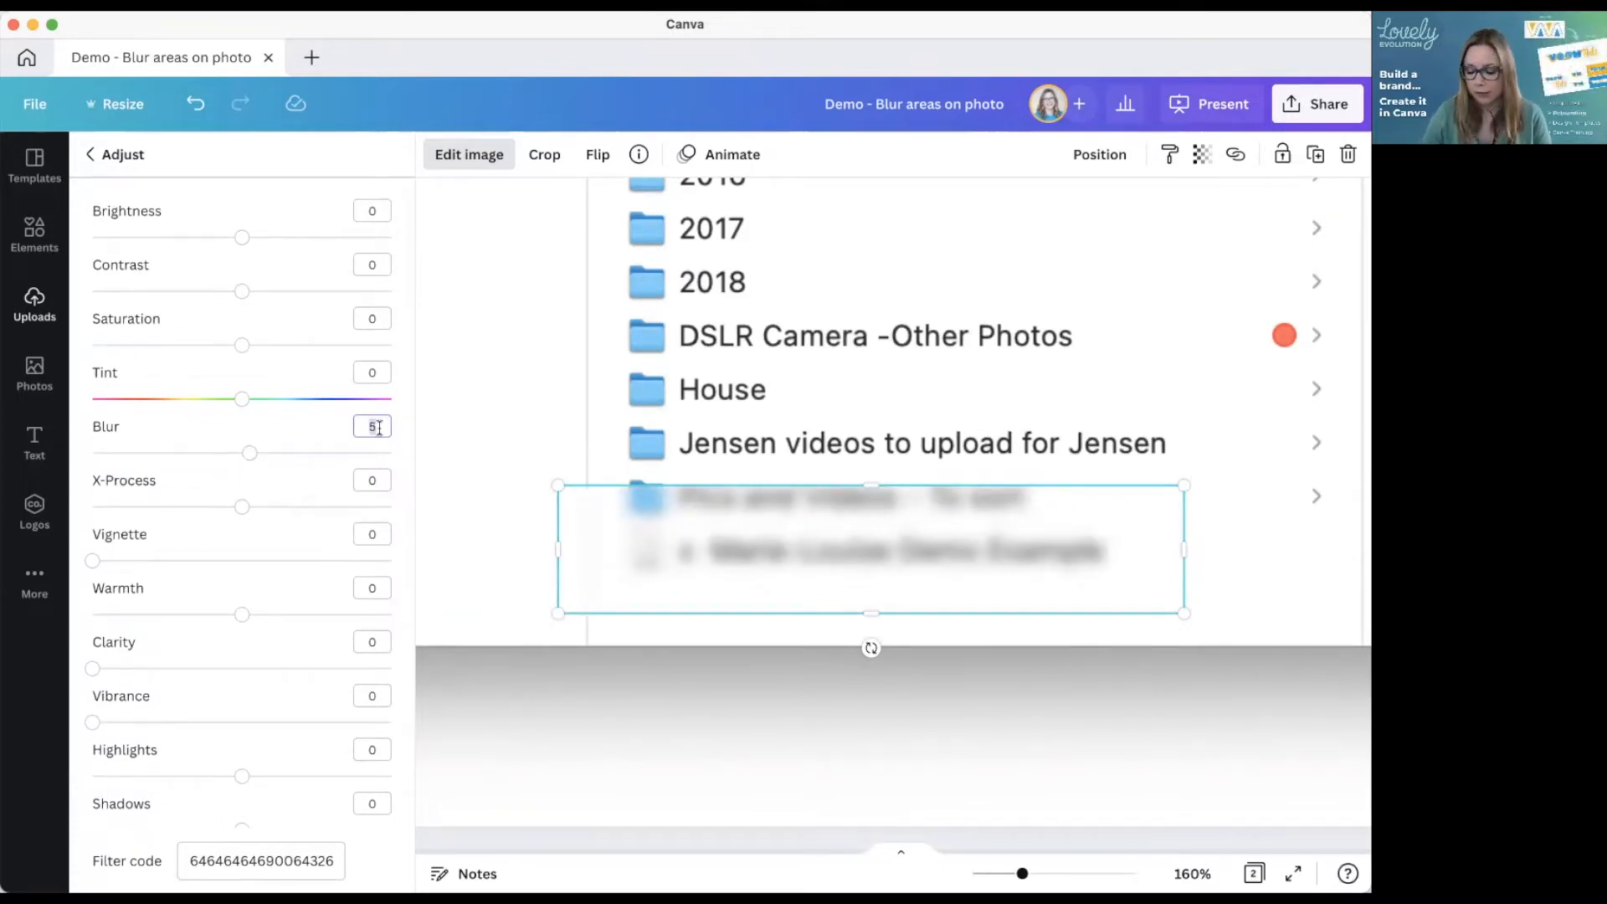
{"action": "type", "text": "3"}
{"action": "left_click", "coordinate": [382, 369]}
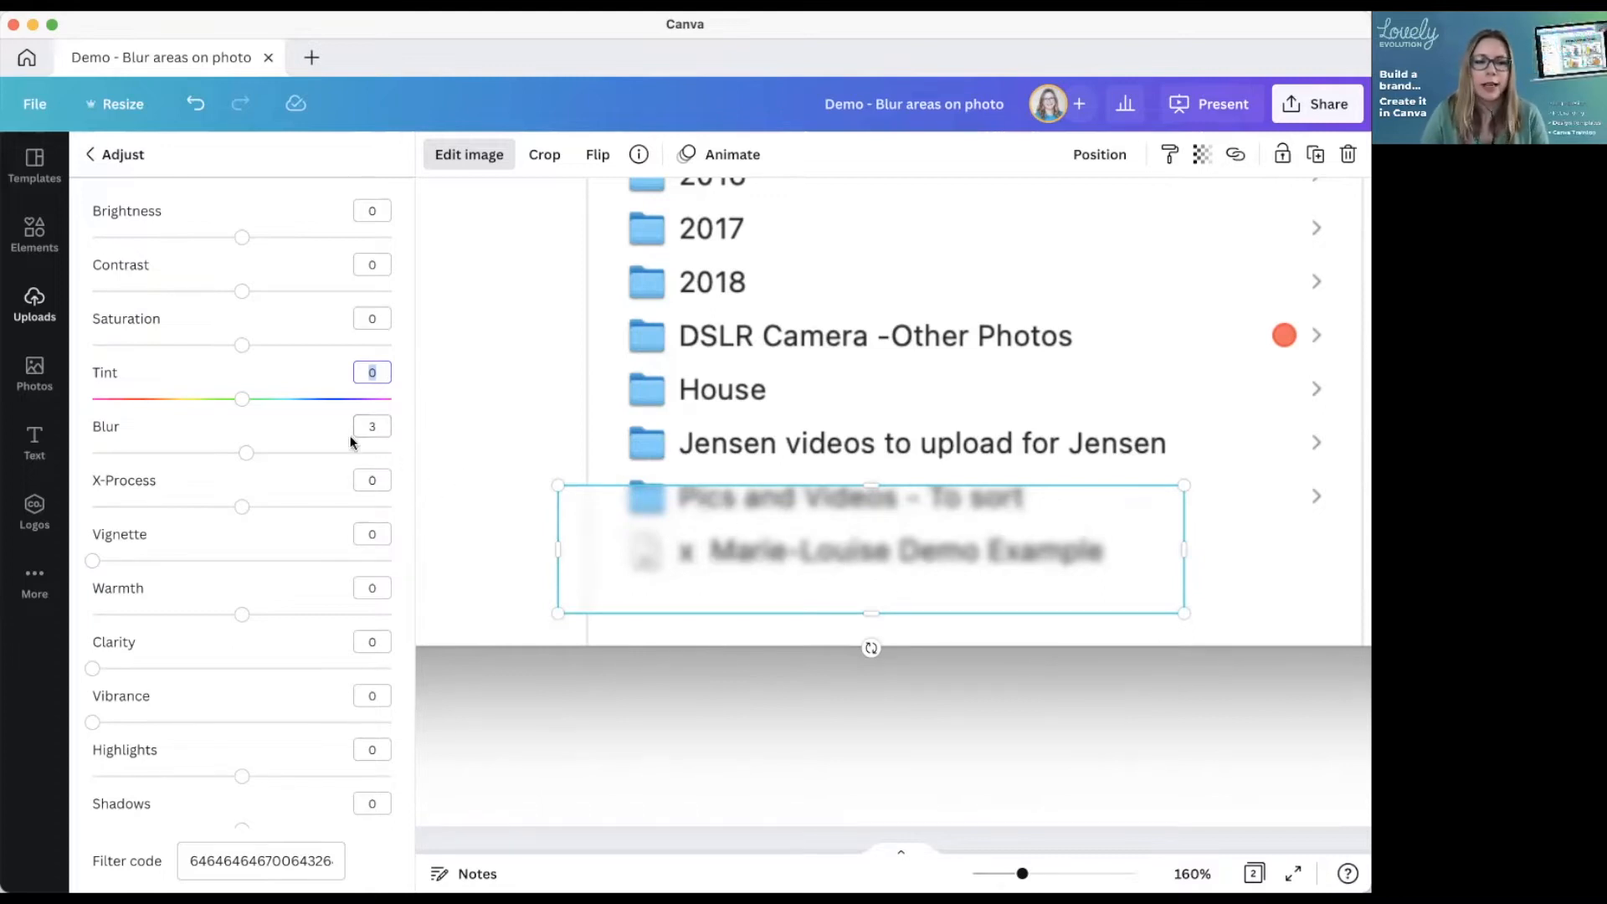
{"action": "left_click", "coordinate": [377, 428]}
{"action": "type", "text": "4"}
{"action": "left_click", "coordinate": [377, 373]}
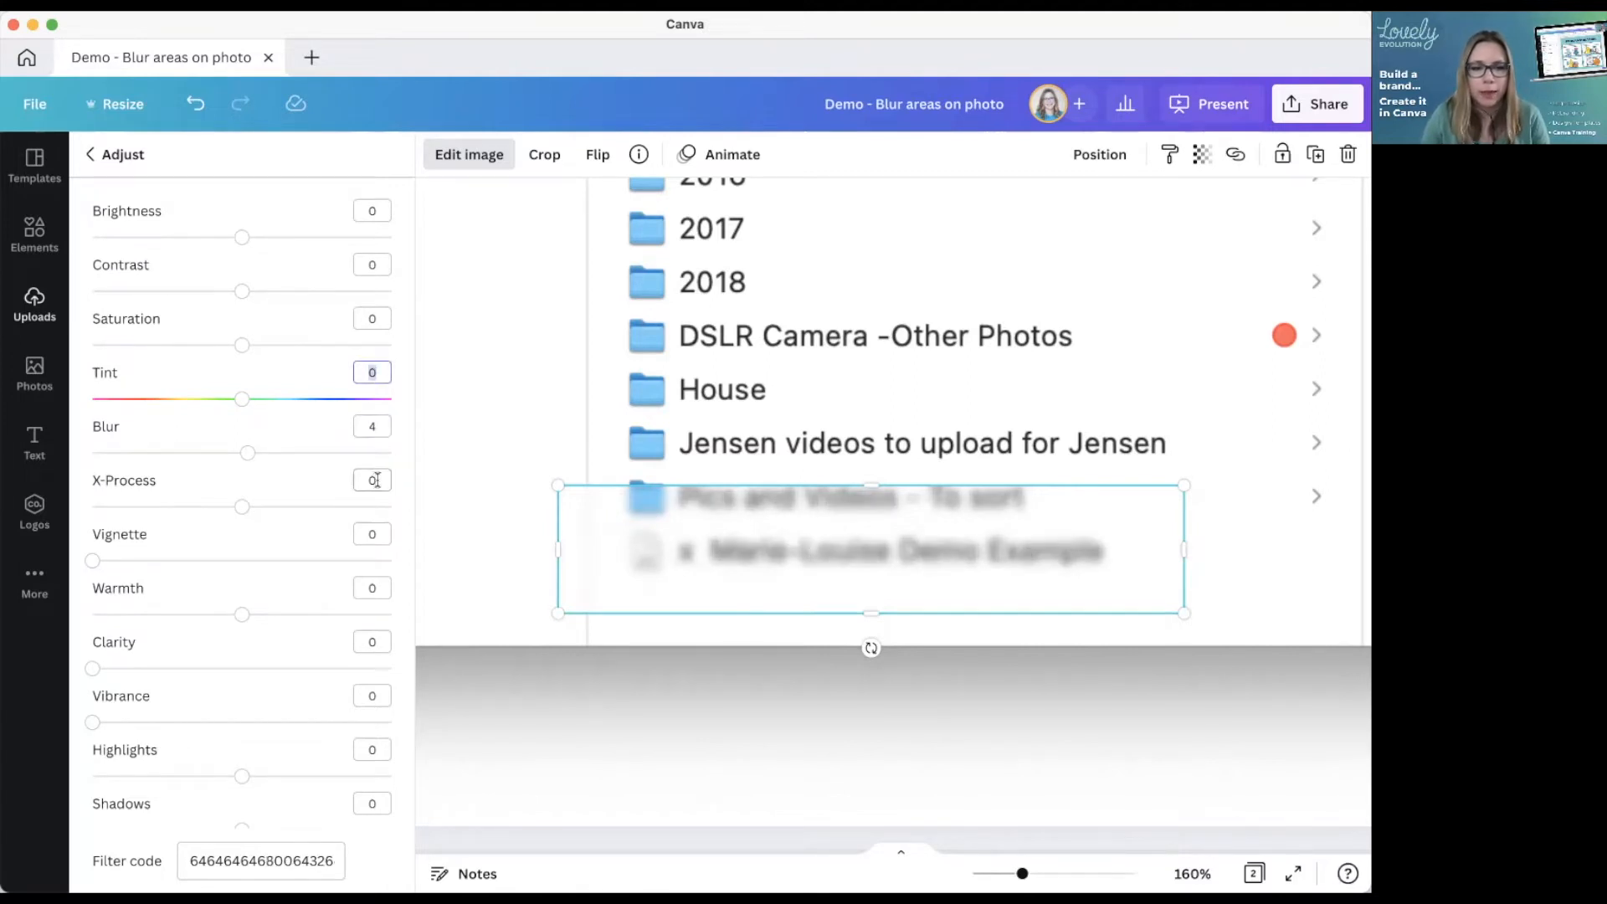
- Set the cropped strip's Blur to 5 and close its image adjustments
{"action": "left_click", "coordinate": [373, 427]}
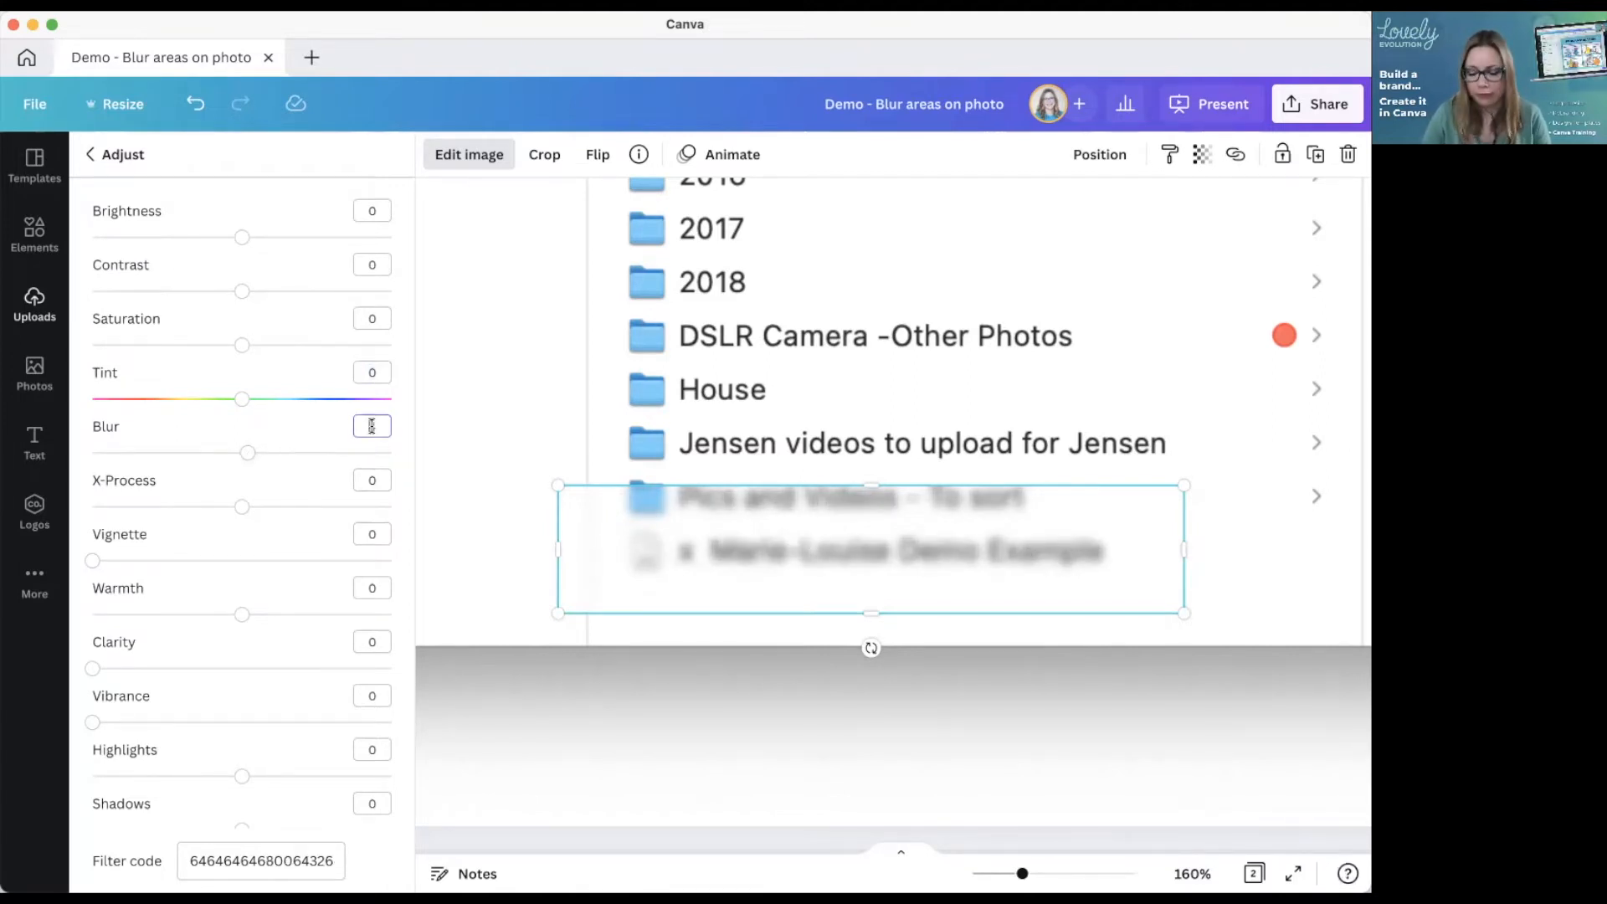
{"action": "type", "text": "5"}
{"action": "left_click", "coordinate": [377, 373]}
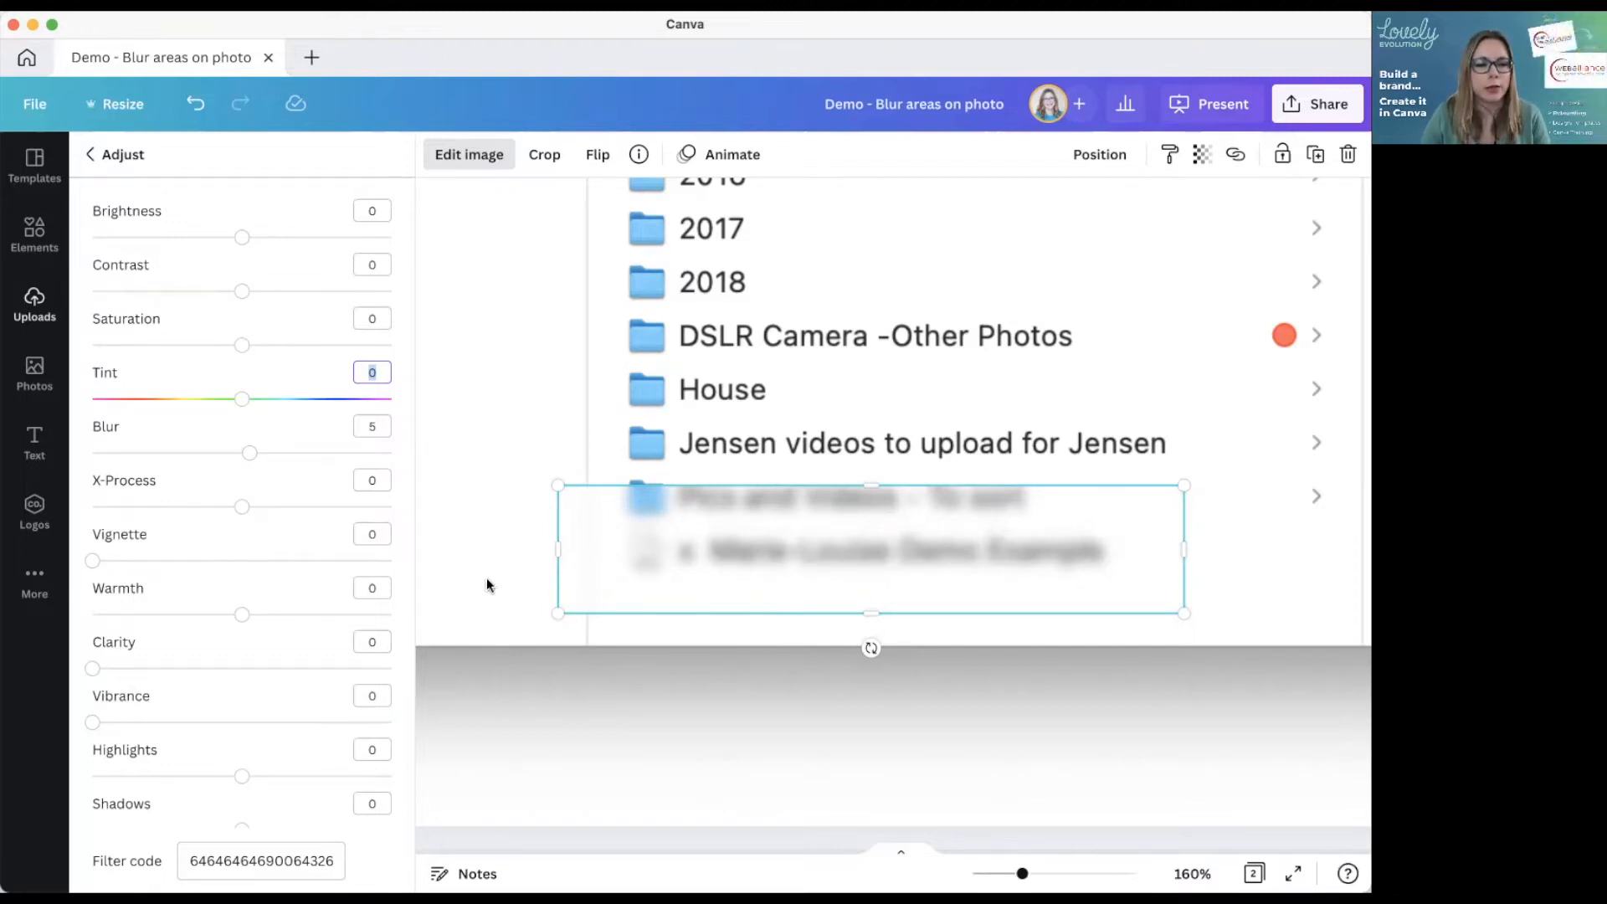
{"action": "left_click", "coordinate": [721, 716]}
{"action": "scroll", "coordinate": [691, 570], "scroll_direction": "right", "scroll_amount": 1}
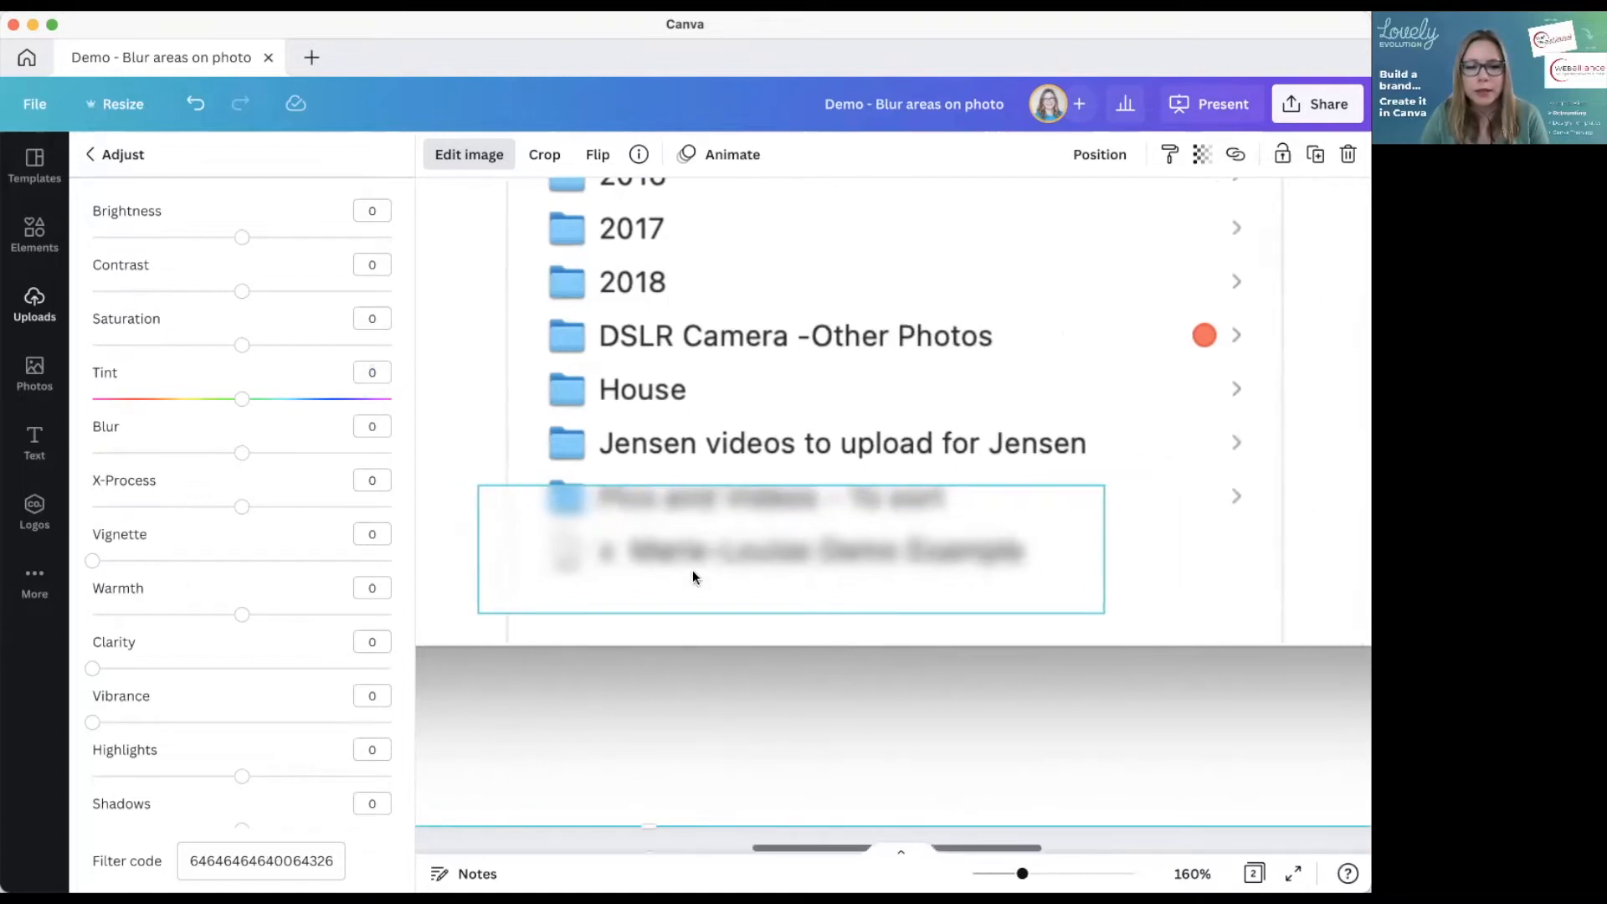
{"action": "scroll", "coordinate": [692, 570], "scroll_direction": "left", "scroll_amount": 1}
{"action": "scroll", "coordinate": [1184, 791], "scroll_direction": "right", "scroll_amount": 8}
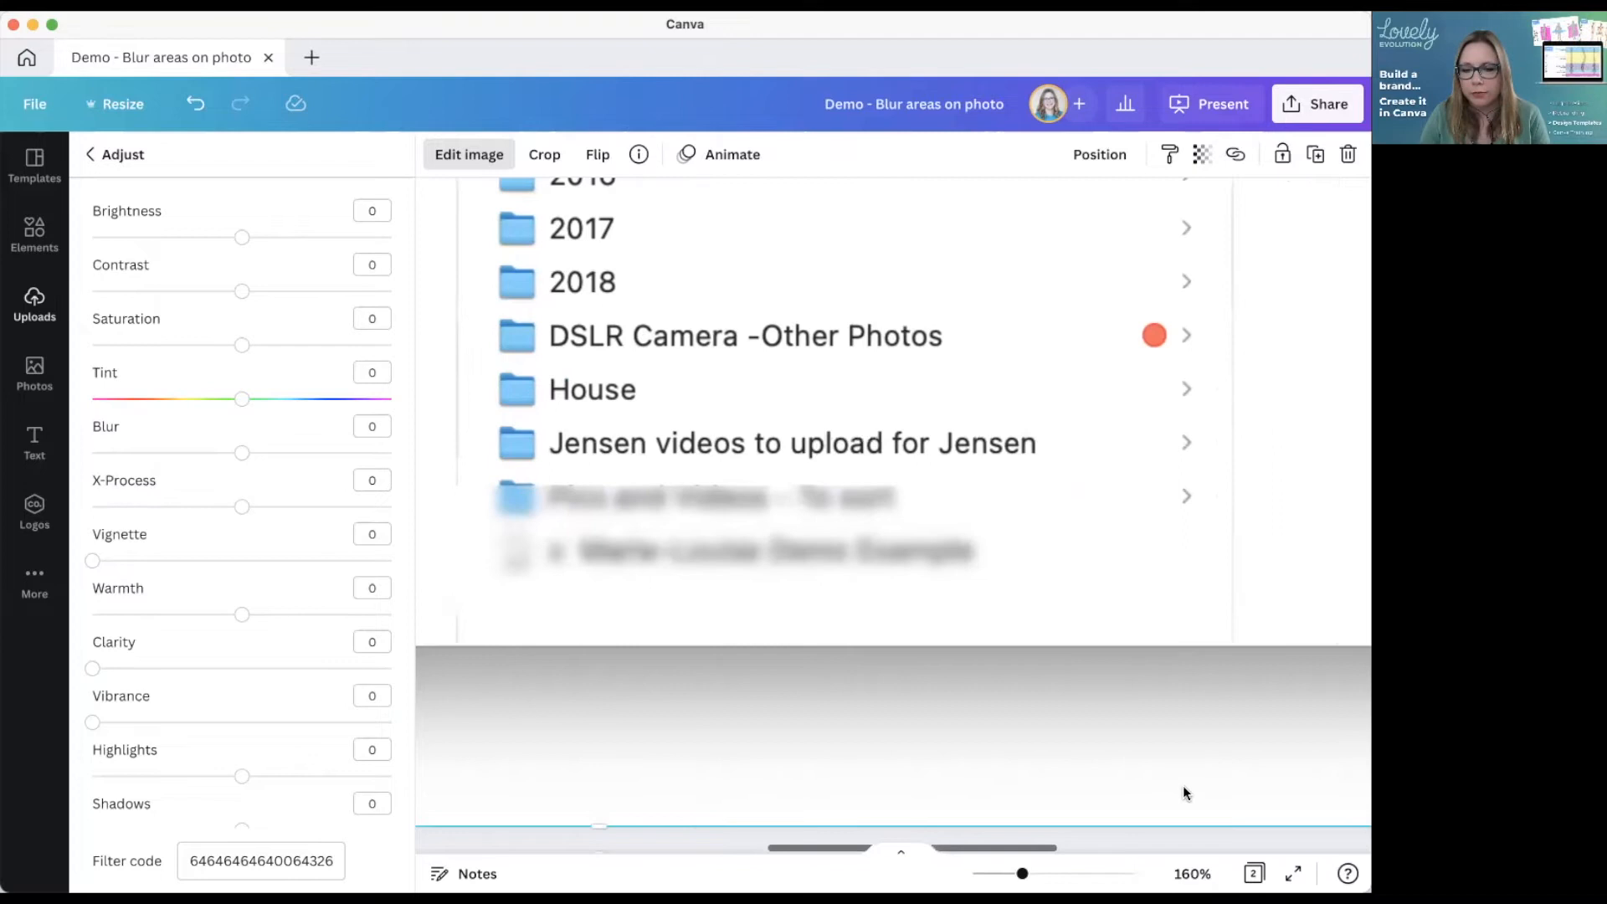
{"action": "left_click", "coordinate": [1317, 844]}
{"action": "scroll", "coordinate": [876, 611], "scroll_direction": "left", "scroll_amount": 12}
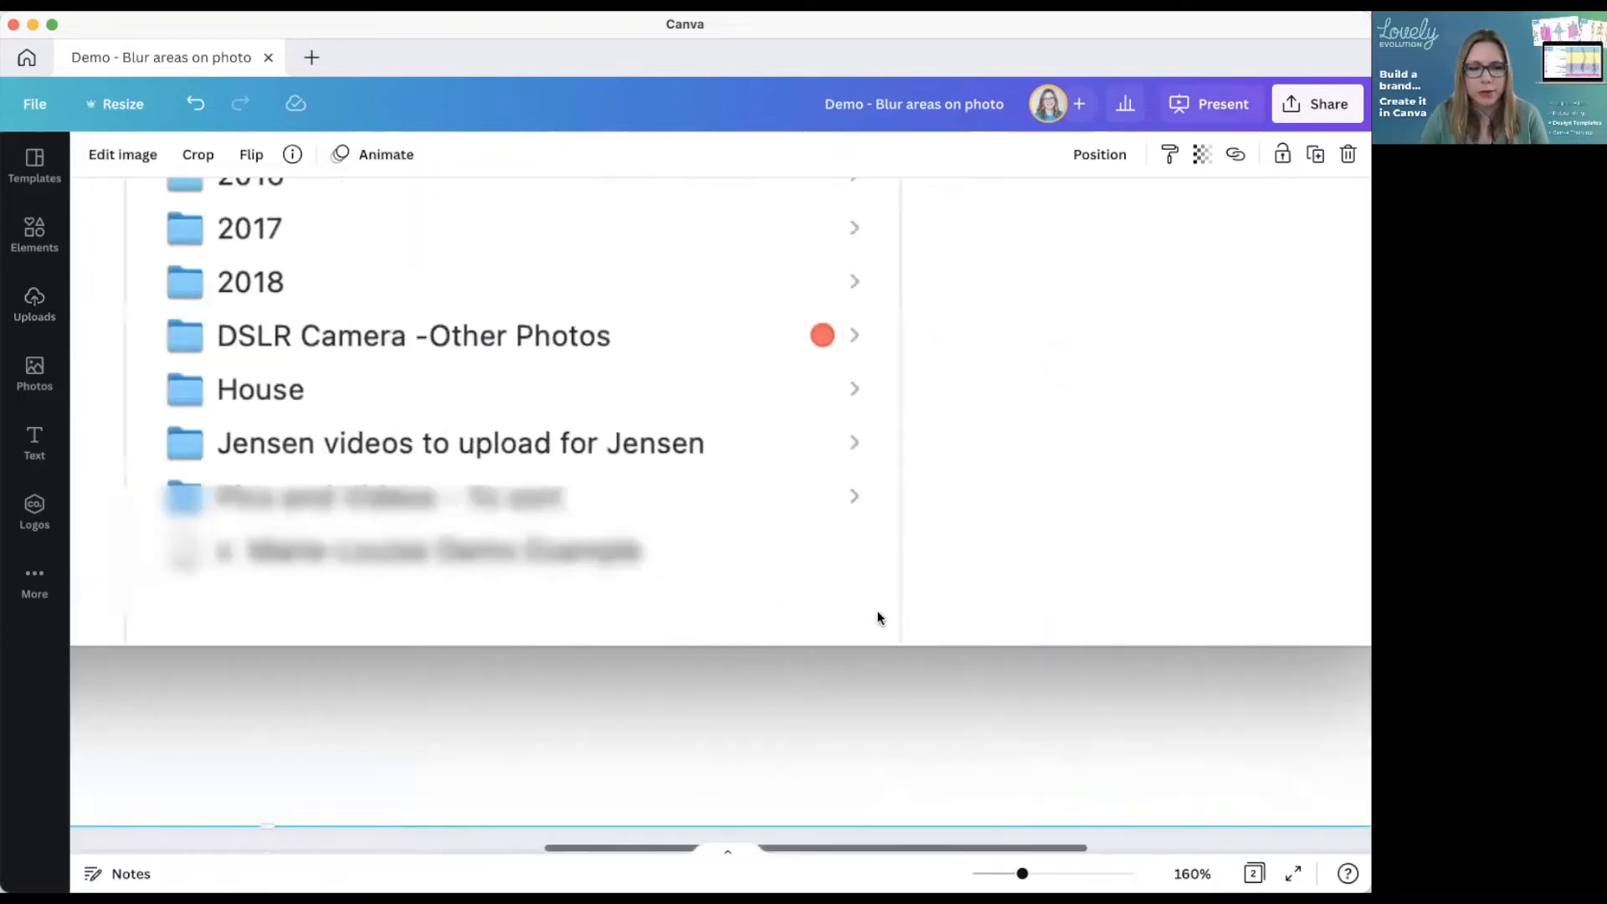
- Crop the blurred strip on all four sides so it covers only the person's name in the last file name
{"action": "left_click", "coordinate": [713, 499]}
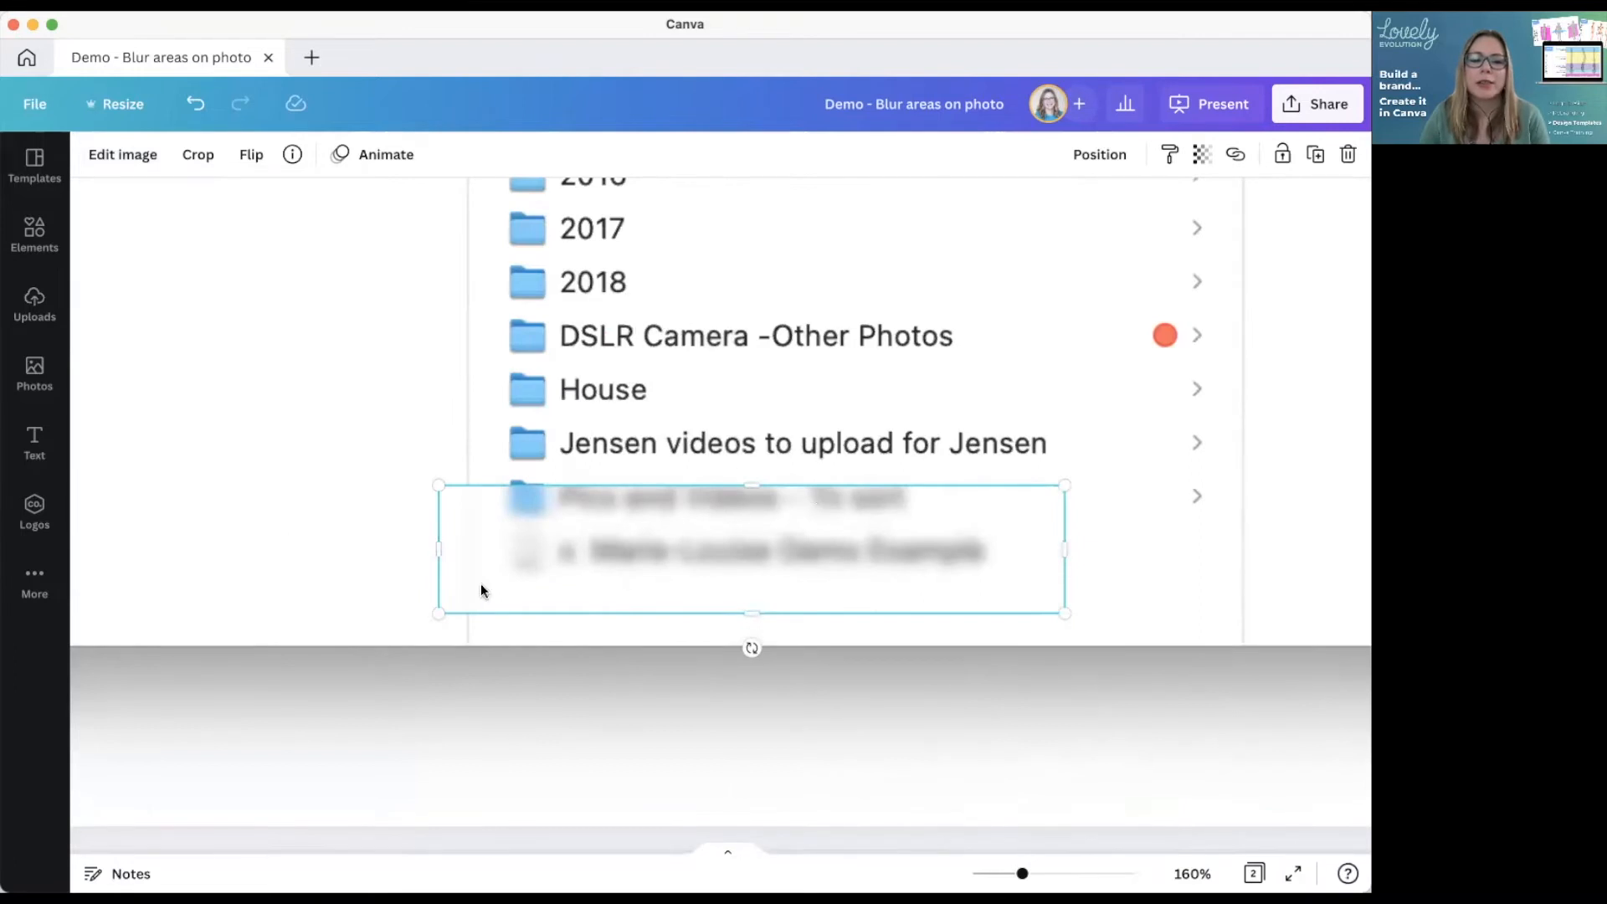
{"action": "left_click_drag", "start_coordinate": [751, 484], "coordinate": [750, 521]}
{"action": "left_click_drag", "start_coordinate": [1064, 566], "coordinate": [775, 558]}
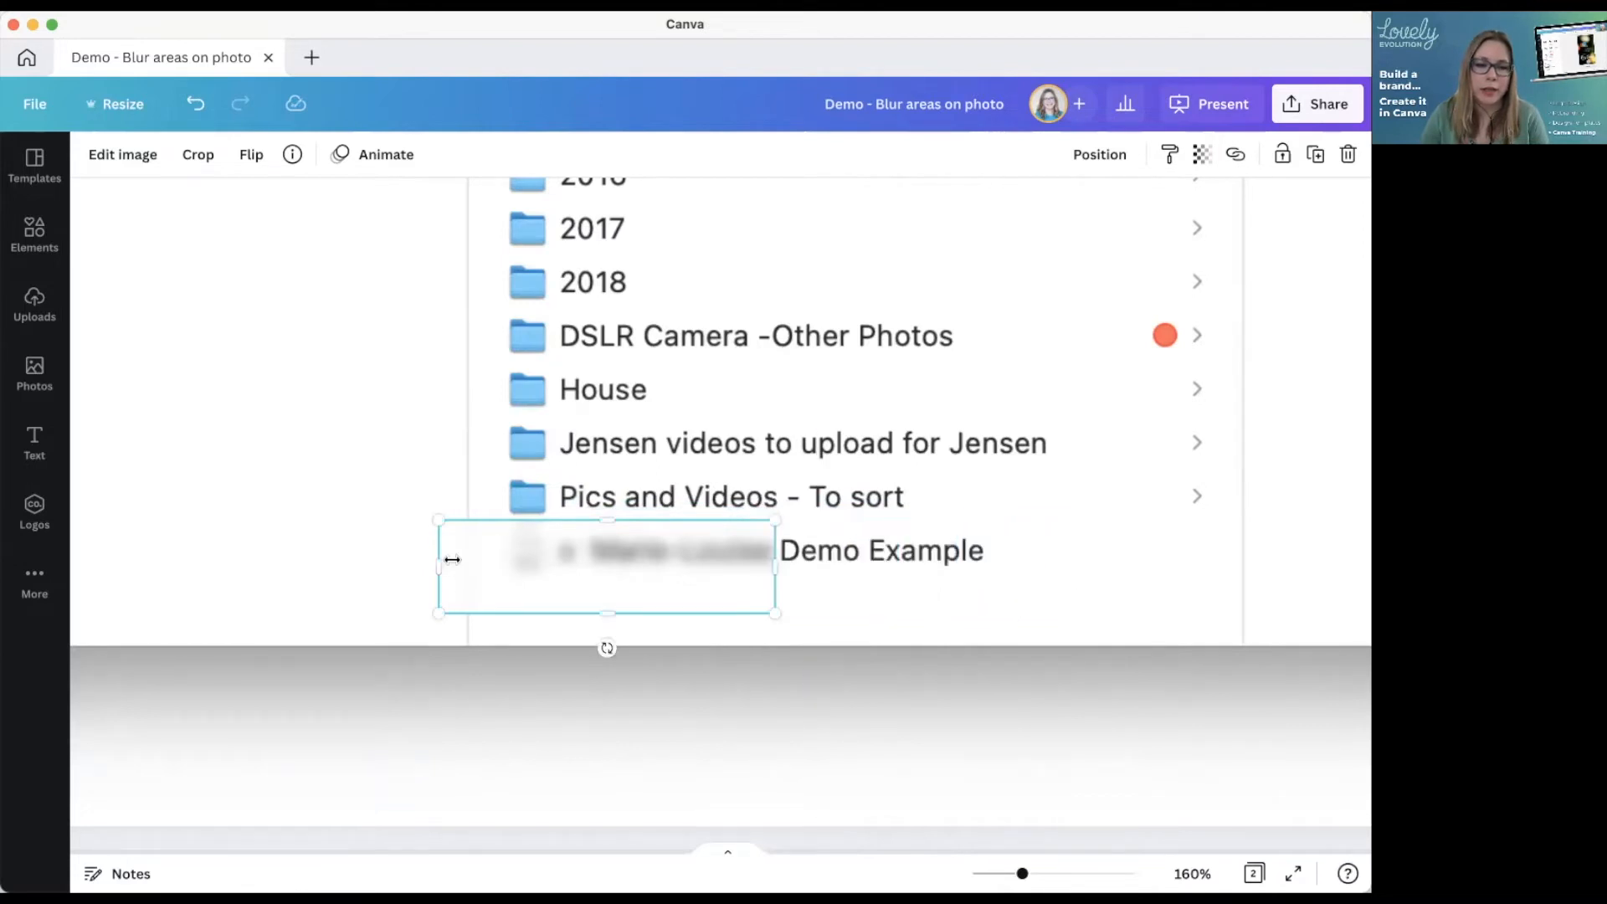
{"action": "left_click_drag", "start_coordinate": [438, 556], "coordinate": [582, 559]}
{"action": "left_click_drag", "start_coordinate": [689, 614], "coordinate": [689, 589]}
{"action": "left_click", "coordinate": [854, 672]}
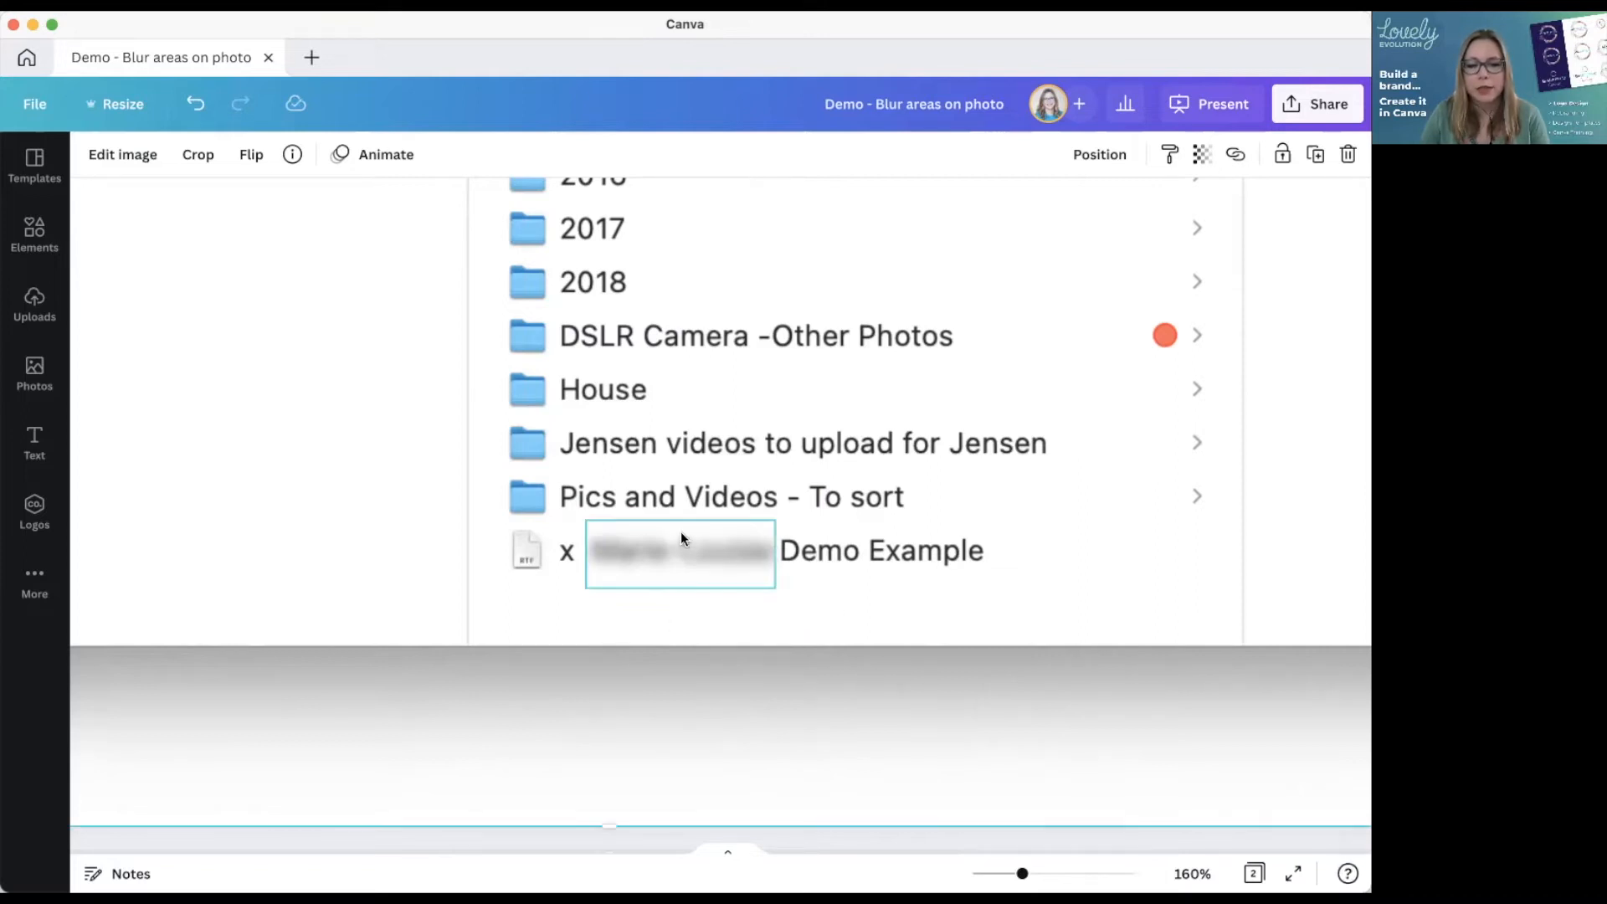
- Fine-tune the width of the blurred strip so it ends just before the word Demo
{"action": "left_click", "coordinate": [648, 576]}
{"action": "left_click", "coordinate": [839, 620]}
{"action": "left_click", "coordinate": [737, 564]}
{"action": "left_click_drag", "start_coordinate": [785, 550], "coordinate": [779, 552]}
{"action": "left_click", "coordinate": [877, 651]}
{"action": "left_click", "coordinate": [756, 563]}
{"action": "left_click", "coordinate": [839, 689]}
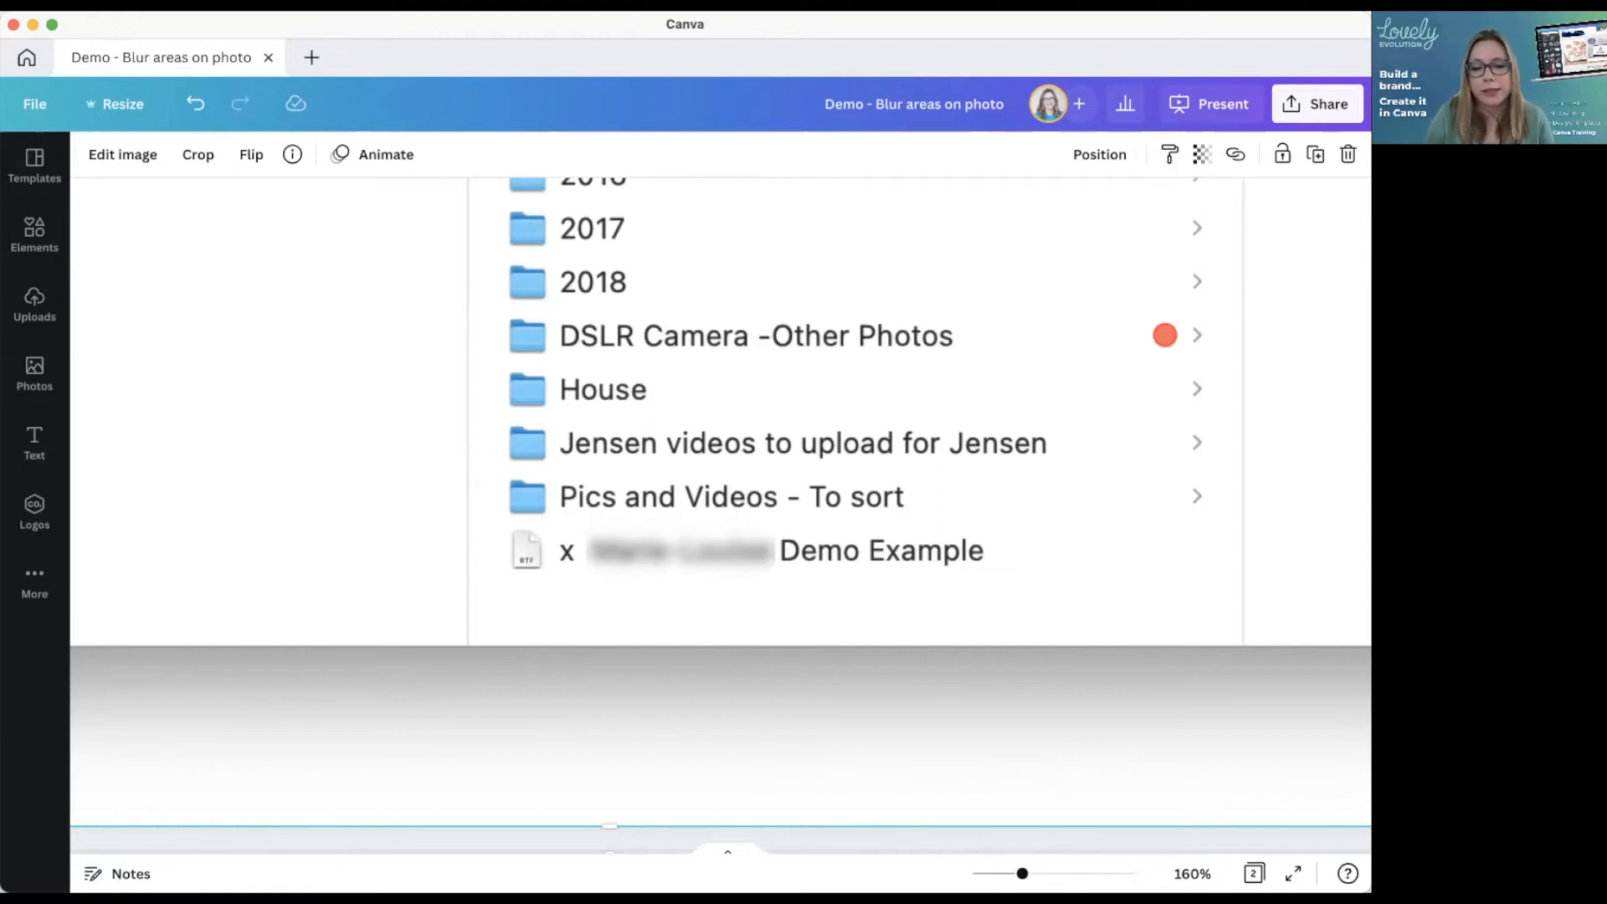
{"action": "left_click_drag", "start_coordinate": [1022, 873], "coordinate": [1000, 873]}
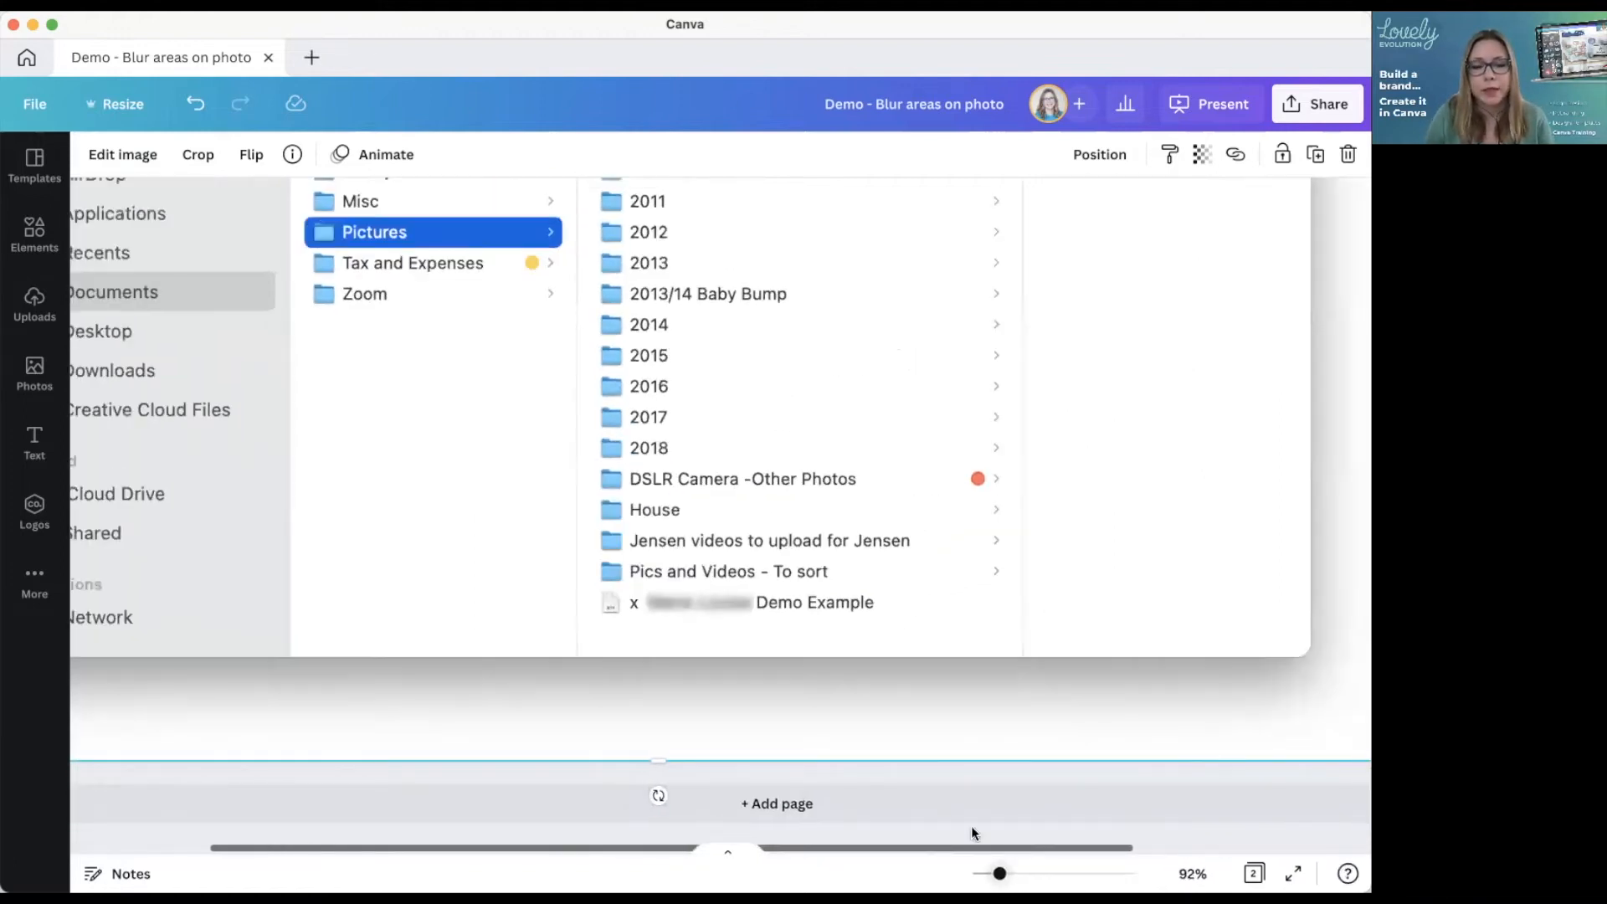
- Compare the blurred name on page 2 with the After example on page 1, and check the strip at 55% zoom
{"action": "scroll", "coordinate": [798, 570], "scroll_direction": "up", "scroll_amount": 1}
{"action": "scroll", "coordinate": [799, 572], "scroll_direction": "up", "scroll_amount": 2}
{"action": "scroll", "coordinate": [799, 571], "scroll_direction": "left", "scroll_amount": 3}
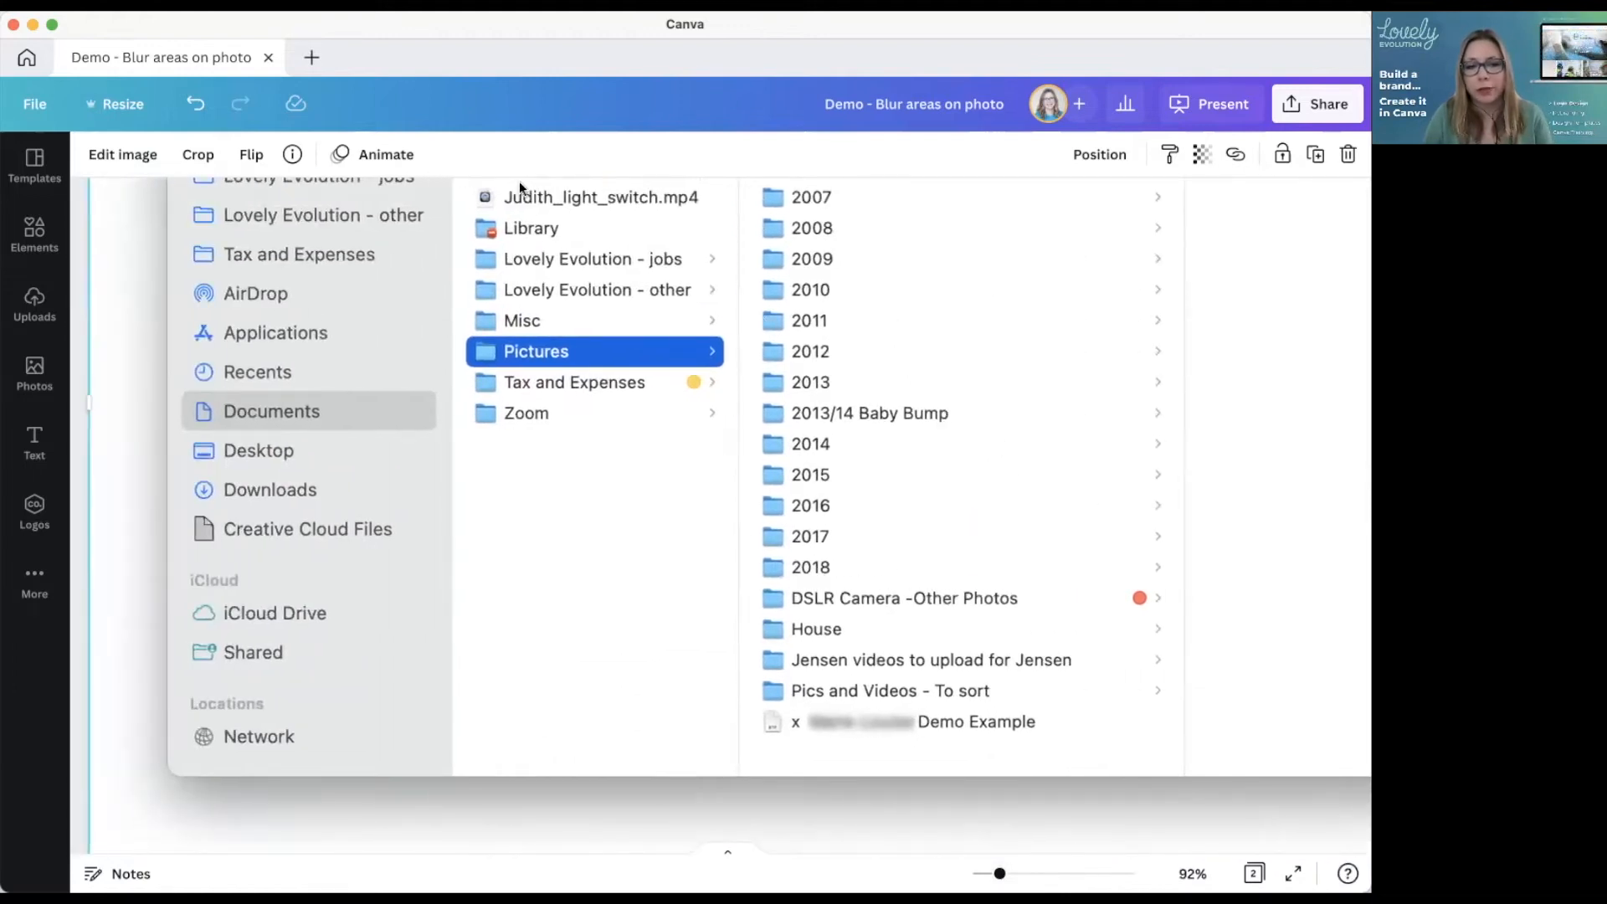
{"action": "scroll", "coordinate": [660, 464], "scroll_direction": "up", "scroll_amount": 10}
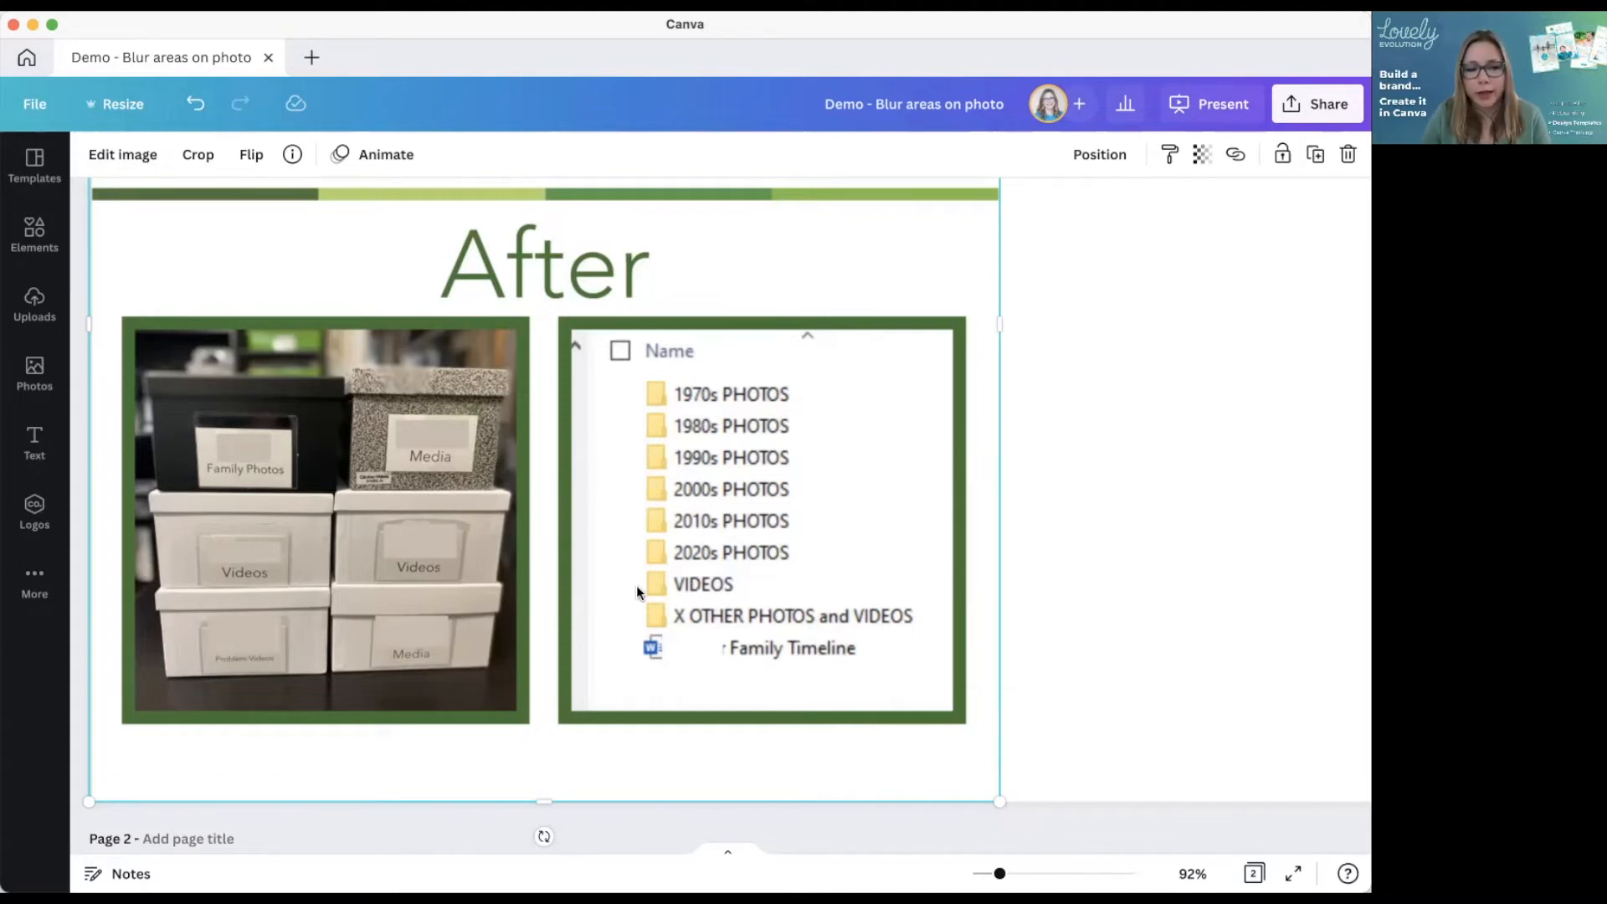
{"action": "scroll", "coordinate": [640, 585], "scroll_direction": "down", "scroll_amount": 10}
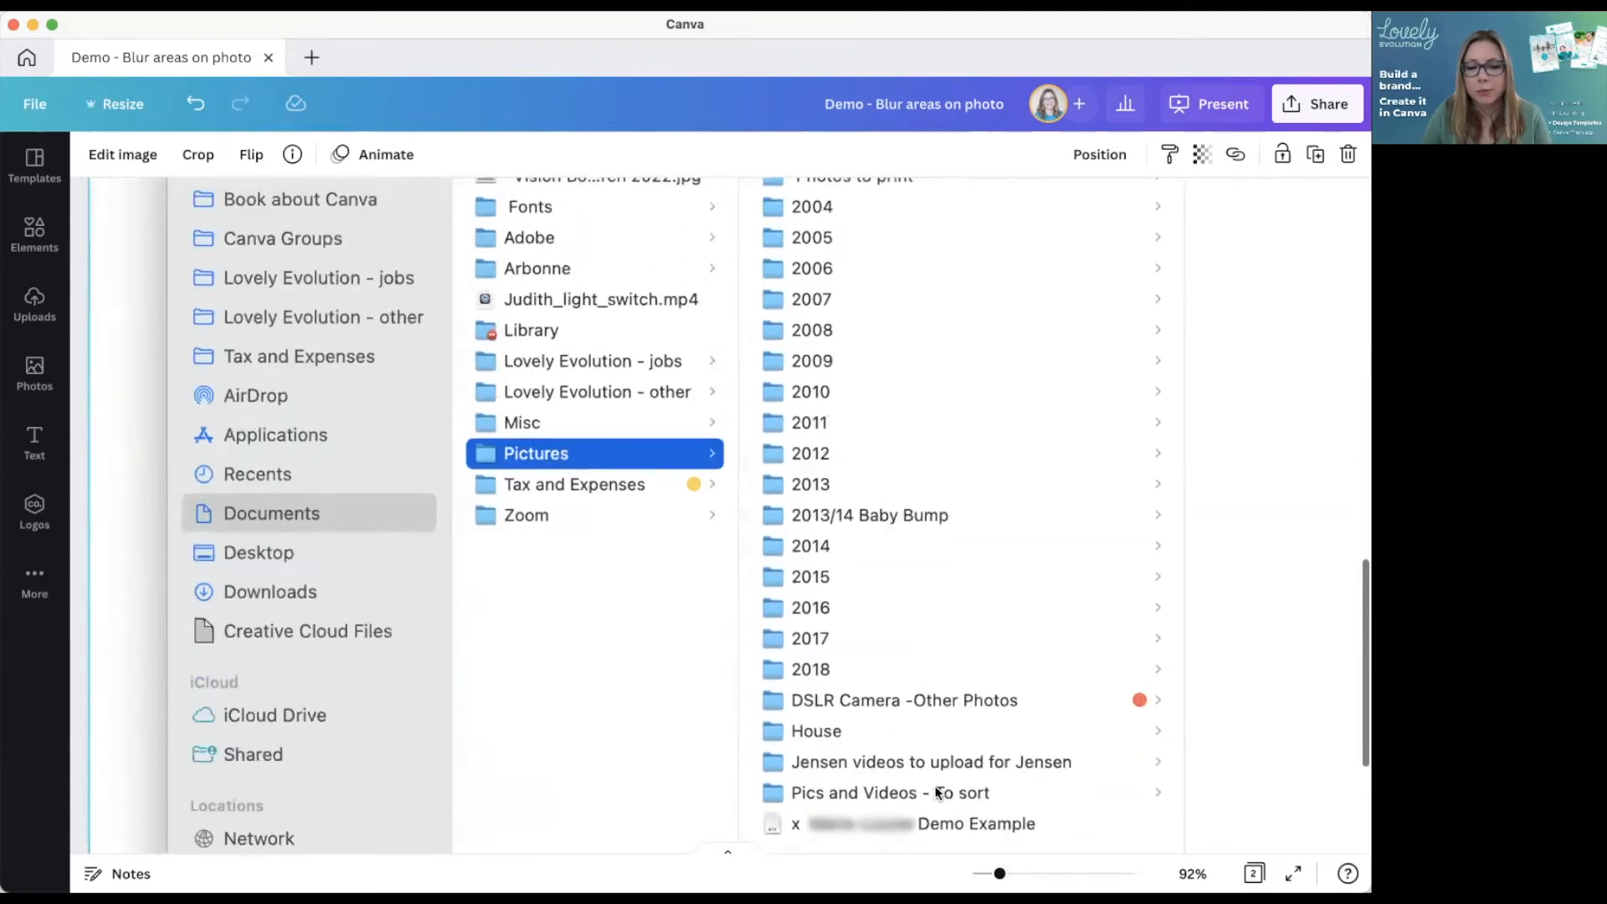
{"action": "scroll", "coordinate": [938, 793], "scroll_direction": "down", "scroll_amount": 1}
{"action": "left_click", "coordinate": [890, 782]}
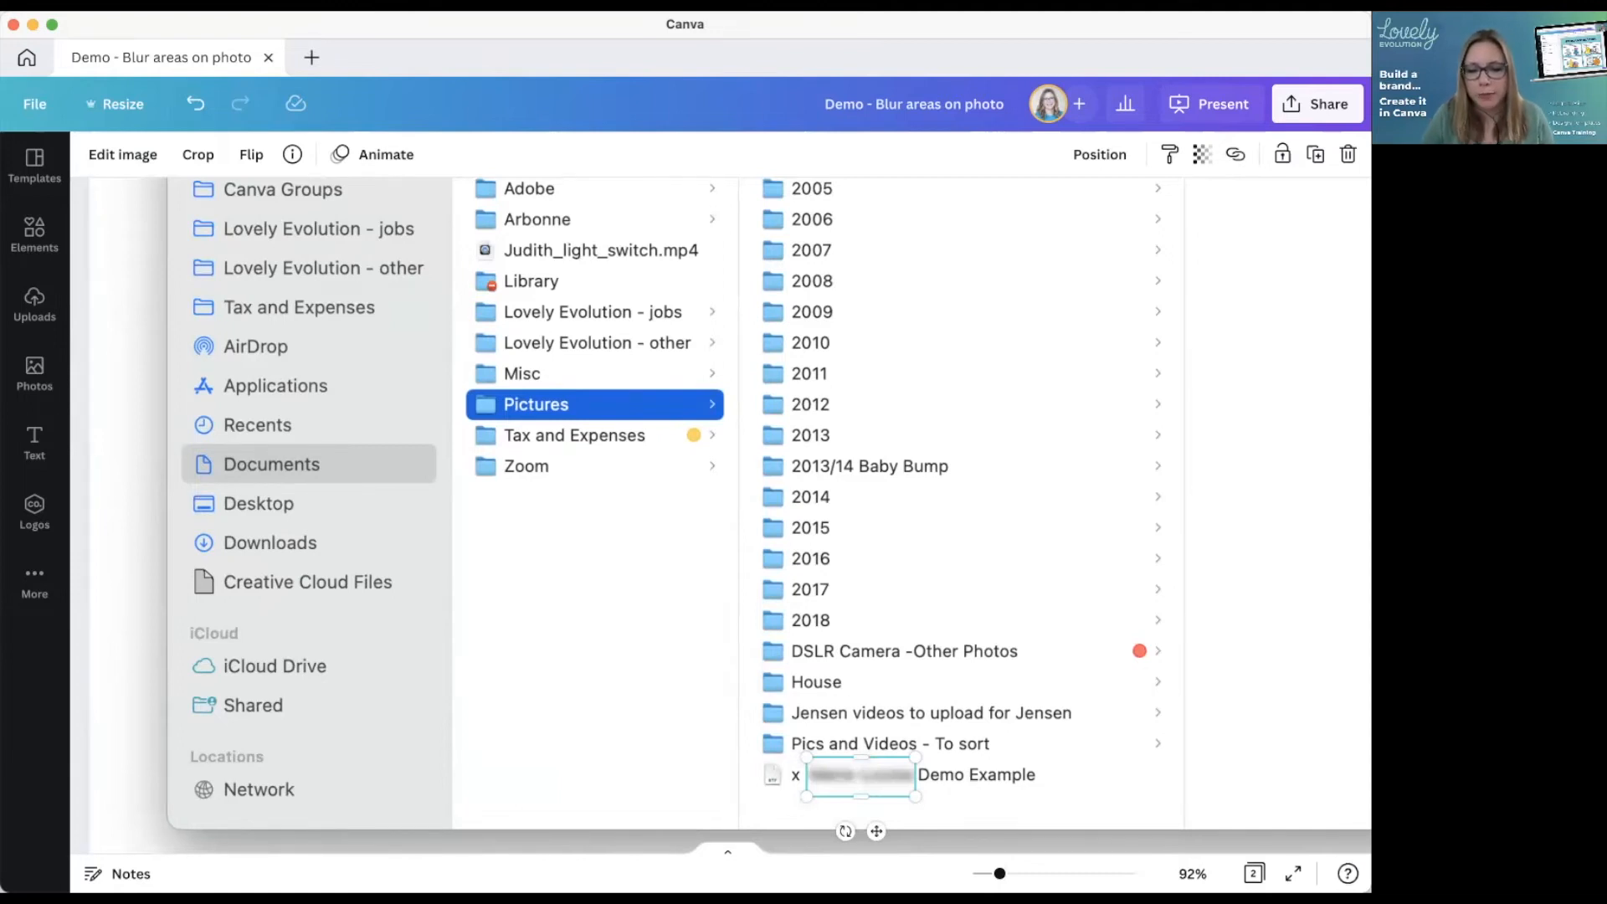
{"action": "scroll", "coordinate": [1001, 355], "scroll_direction": "down", "scroll_amount": 5}
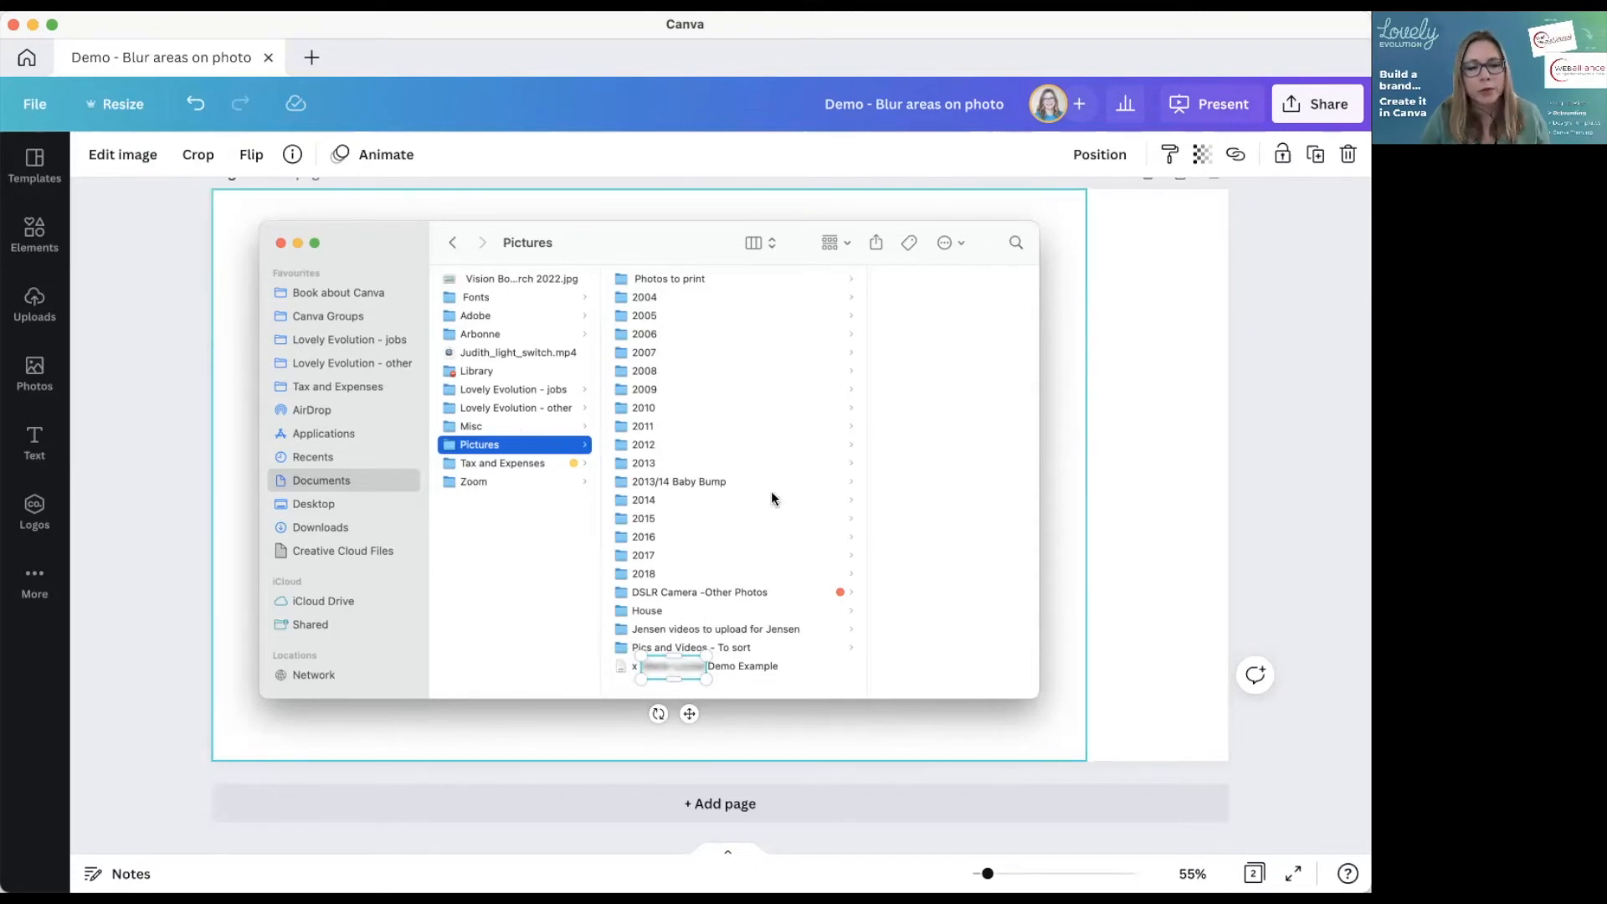
{"action": "left_click", "coordinate": [117, 340]}
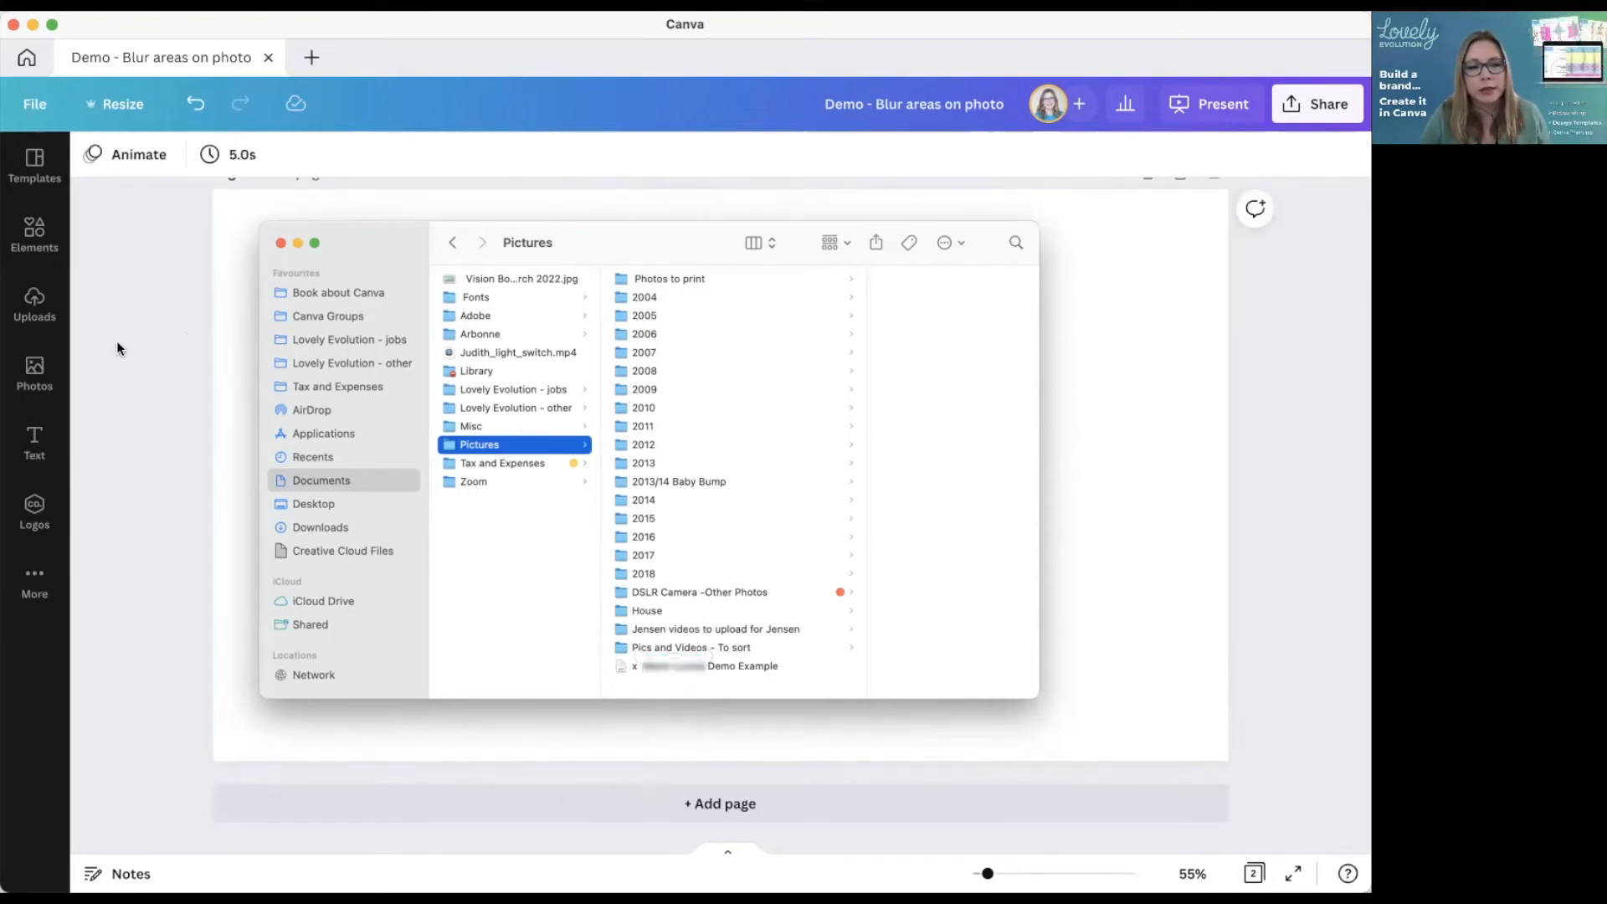
- Duplicate the folder screenshot in place and crop the copy on all sides to a small strip over the Zoom folder name
{"action": "left_click", "coordinate": [720, 505]}
{"action": "mouse_move", "coordinate": [723, 500]}
{"action": "left_mouse_down"}
{"action": "mouse_move", "coordinate": [740, 516]}
{"action": "mouse_move", "coordinate": [723, 501]}
{"action": "left_mouse_up"}
{"action": "left_click_drag", "start_coordinate": [652, 757], "coordinate": [652, 507]}
{"action": "left_click_drag", "start_coordinate": [1094, 346], "coordinate": [543, 346]}
{"action": "left_click_drag", "start_coordinate": [376, 195], "coordinate": [373, 469]}
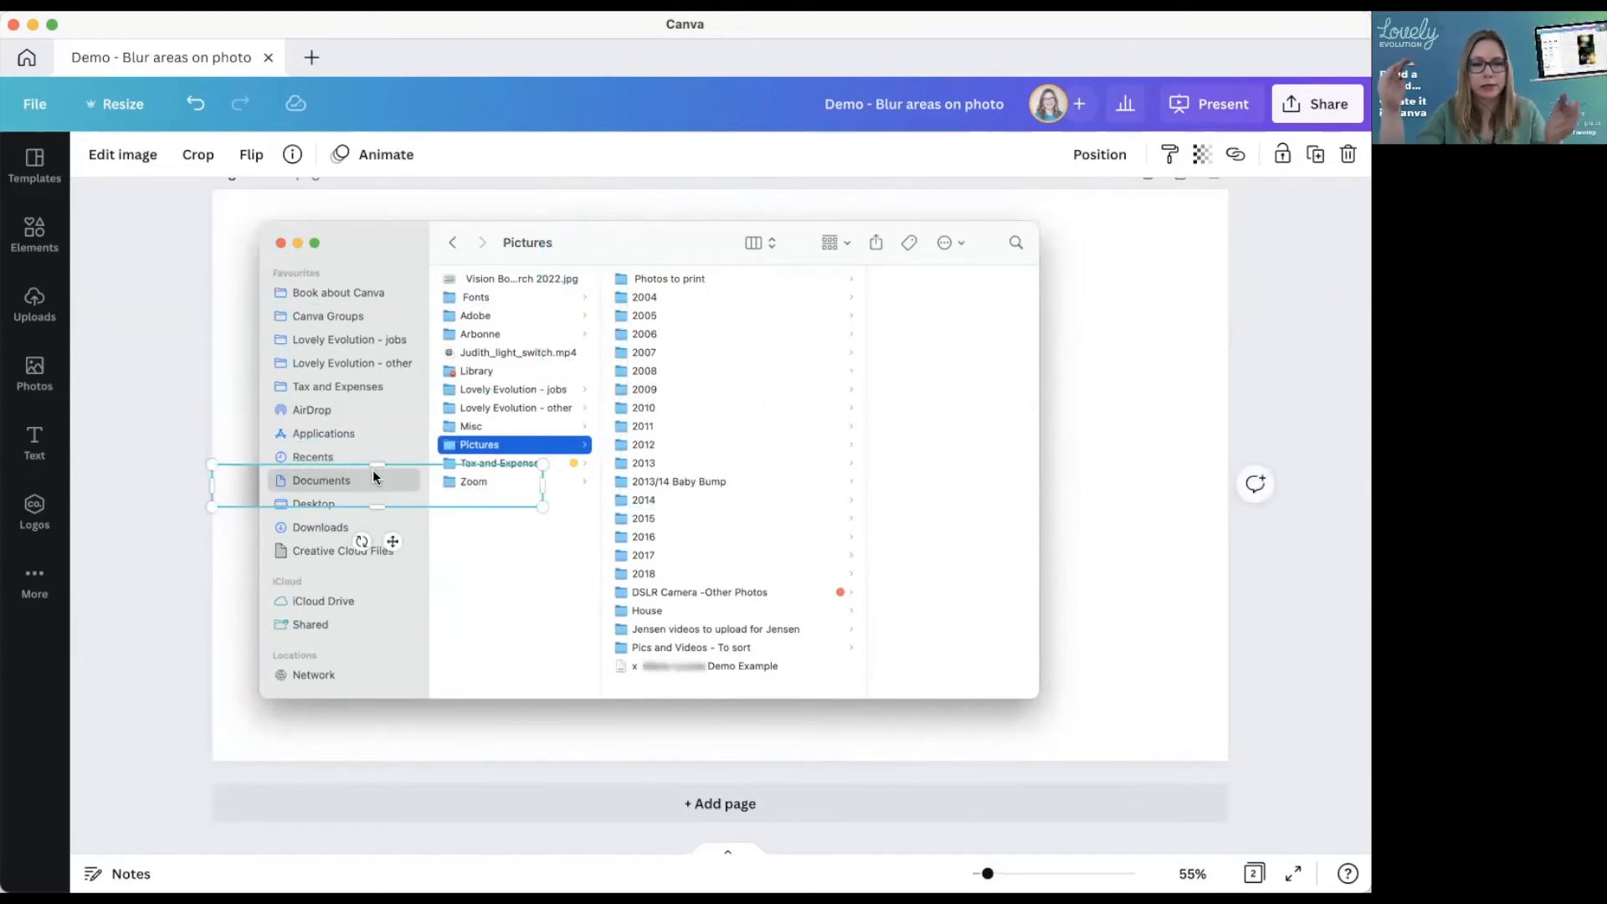
{"action": "left_click_drag", "start_coordinate": [224, 482], "coordinate": [458, 442]}
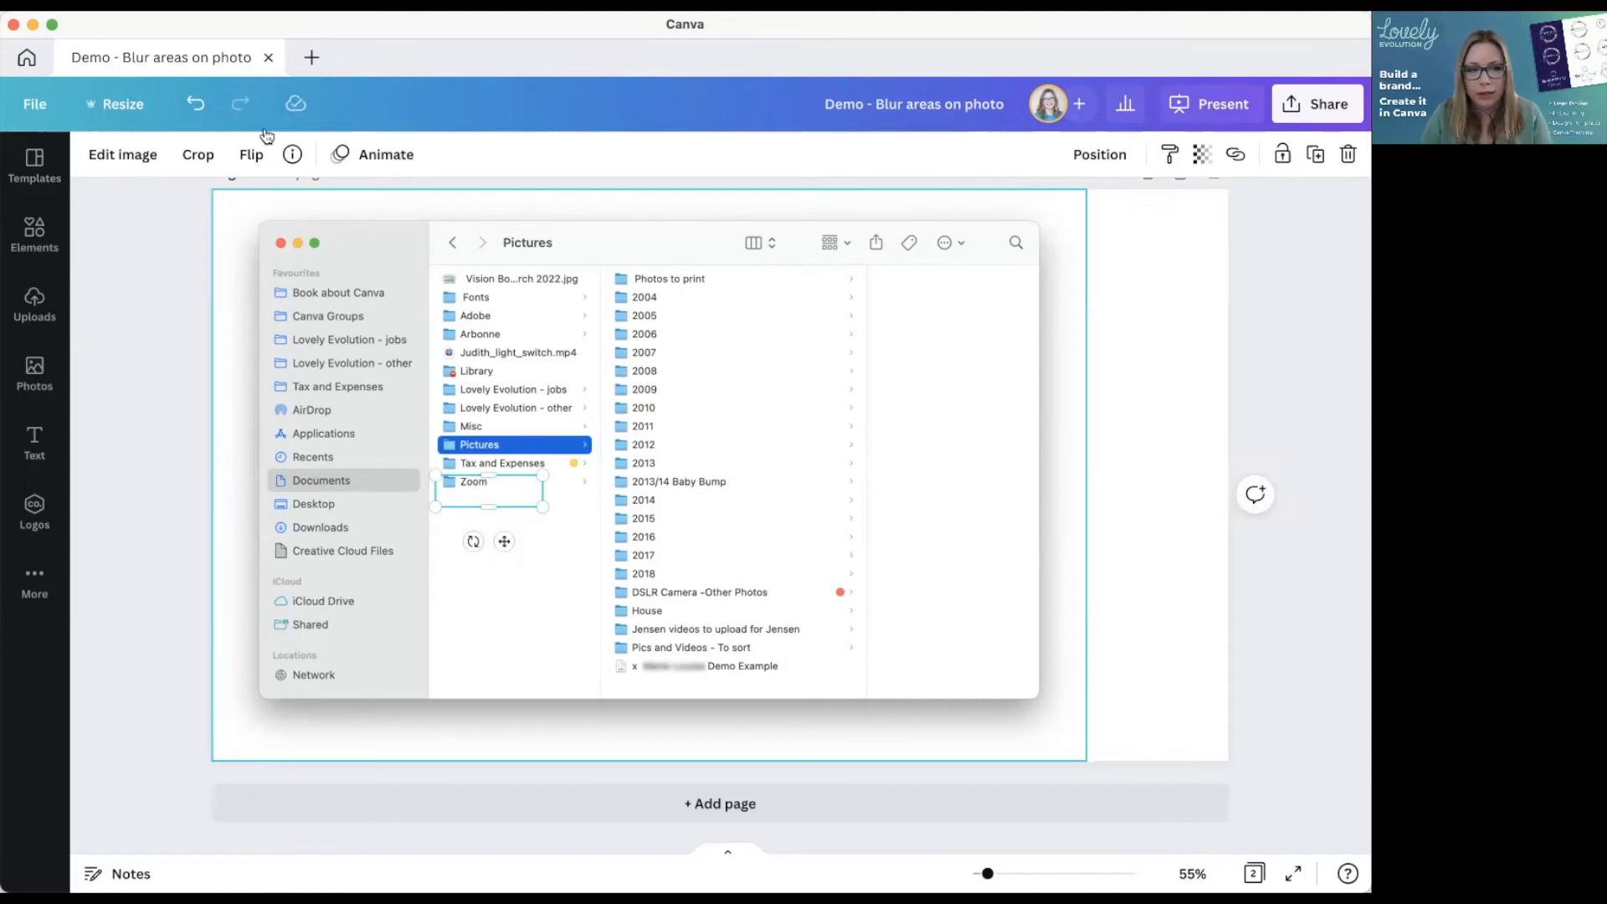
- Set the Blur of the strip over the Zoom folder to 5
{"action": "left_click", "coordinate": [134, 155]}
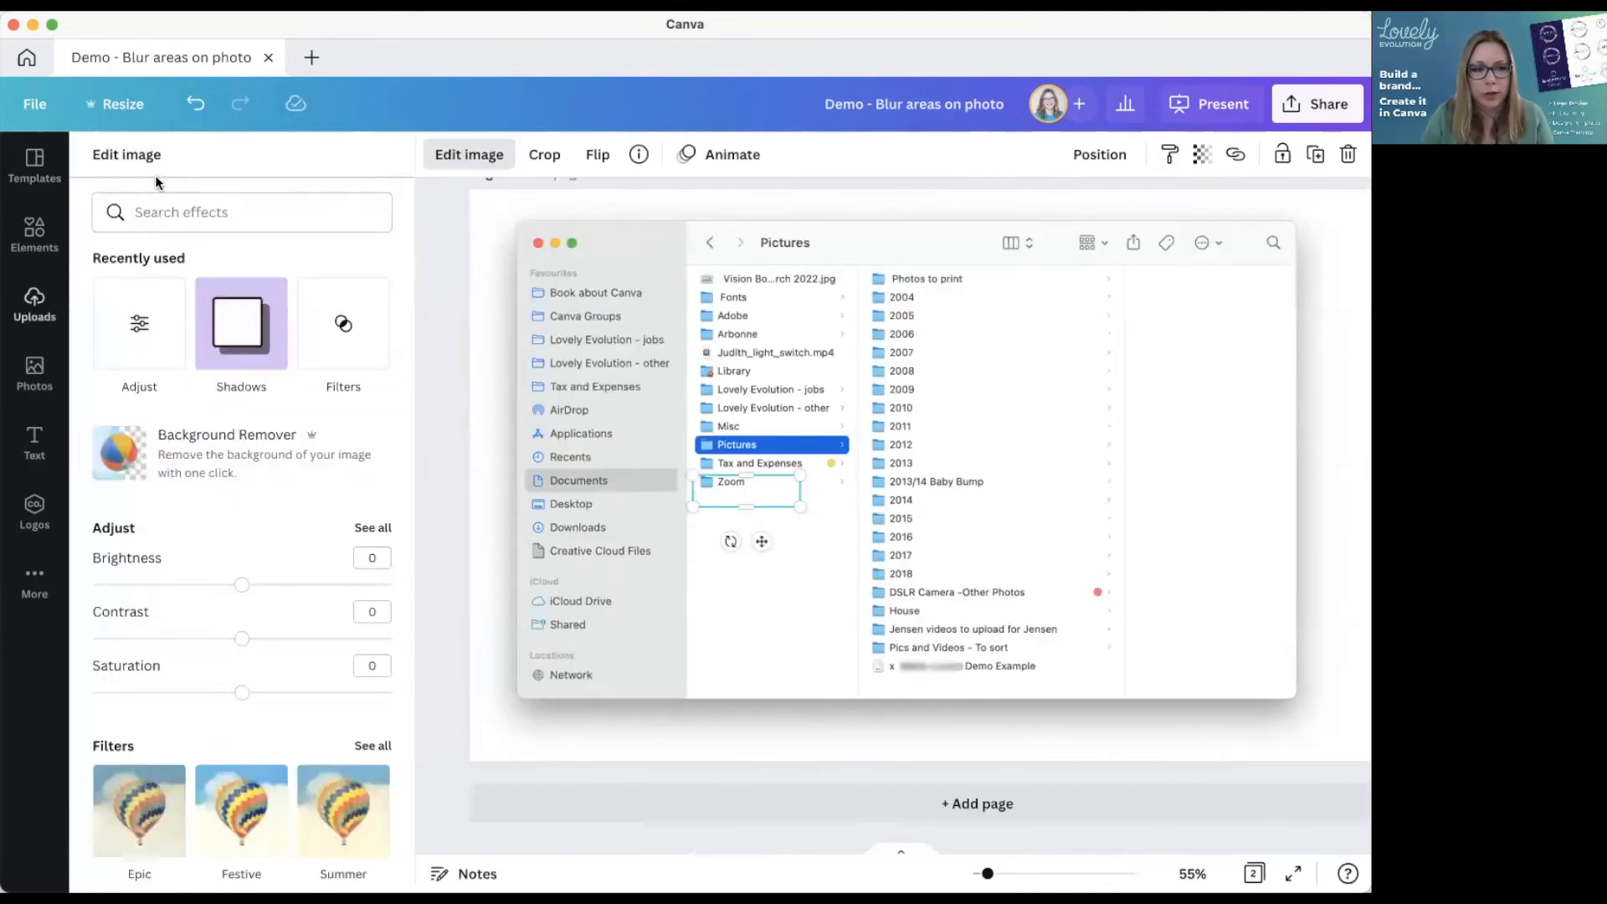
{"action": "left_click", "coordinate": [371, 528]}
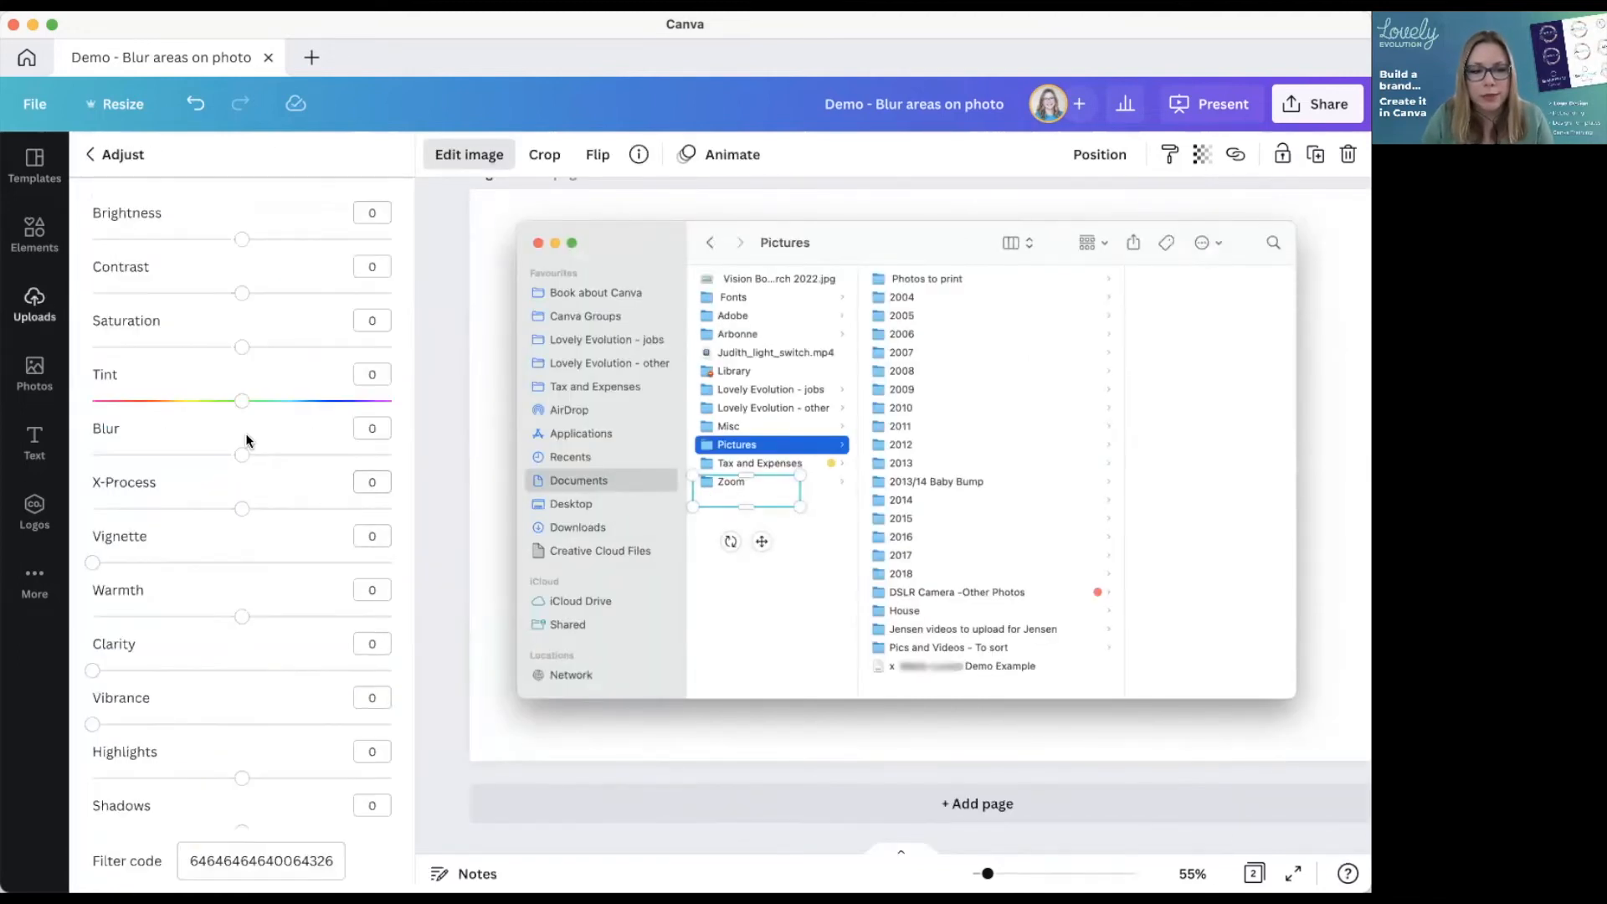
{"action": "left_click", "coordinate": [362, 428]}
{"action": "type", "text": "5"}
{"action": "key", "text": "Return"}
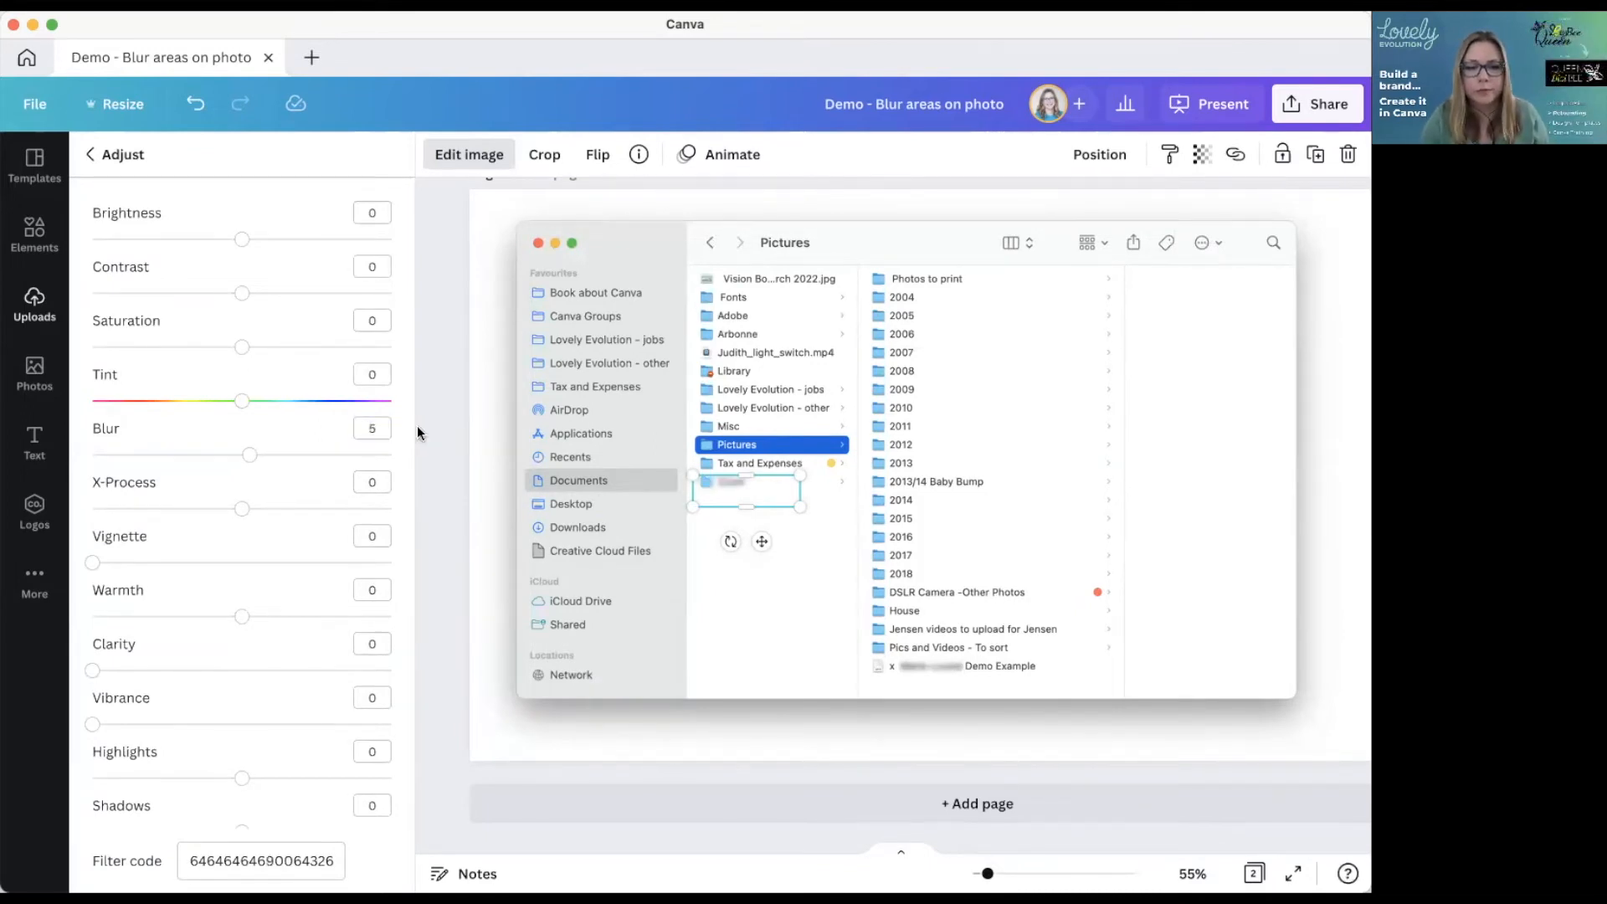
- Crop the near side of the Zoom strip so it covers only the folder name and not its icon
{"action": "left_click", "coordinate": [713, 484]}
{"action": "left_click_drag", "start_coordinate": [694, 487], "coordinate": [713, 484]}
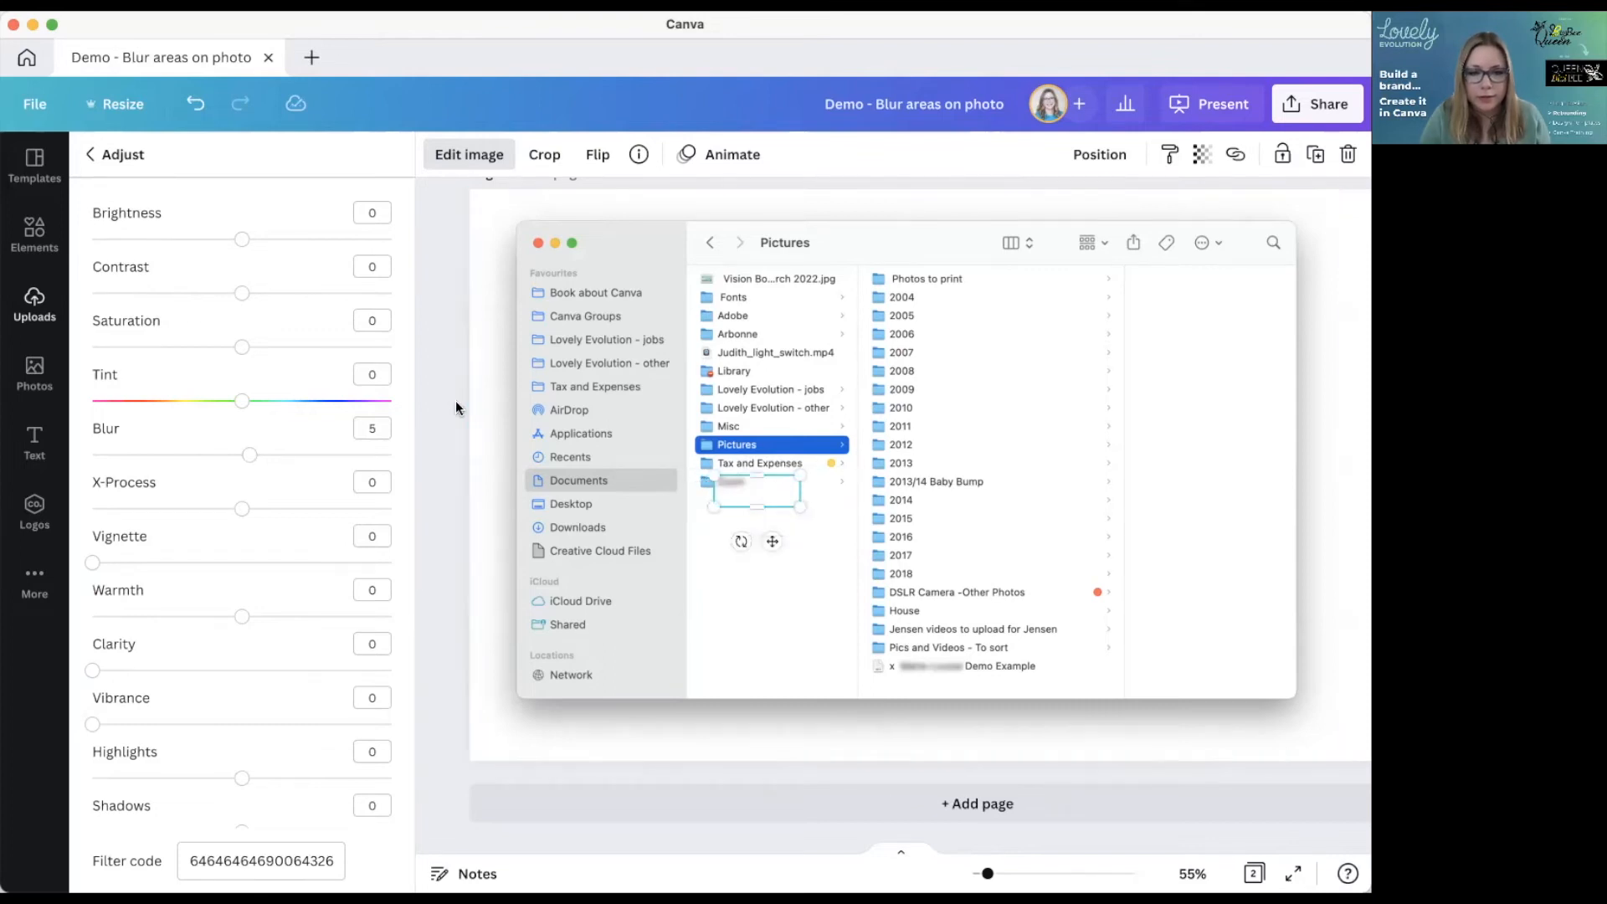
{"action": "left_click", "coordinate": [455, 401]}
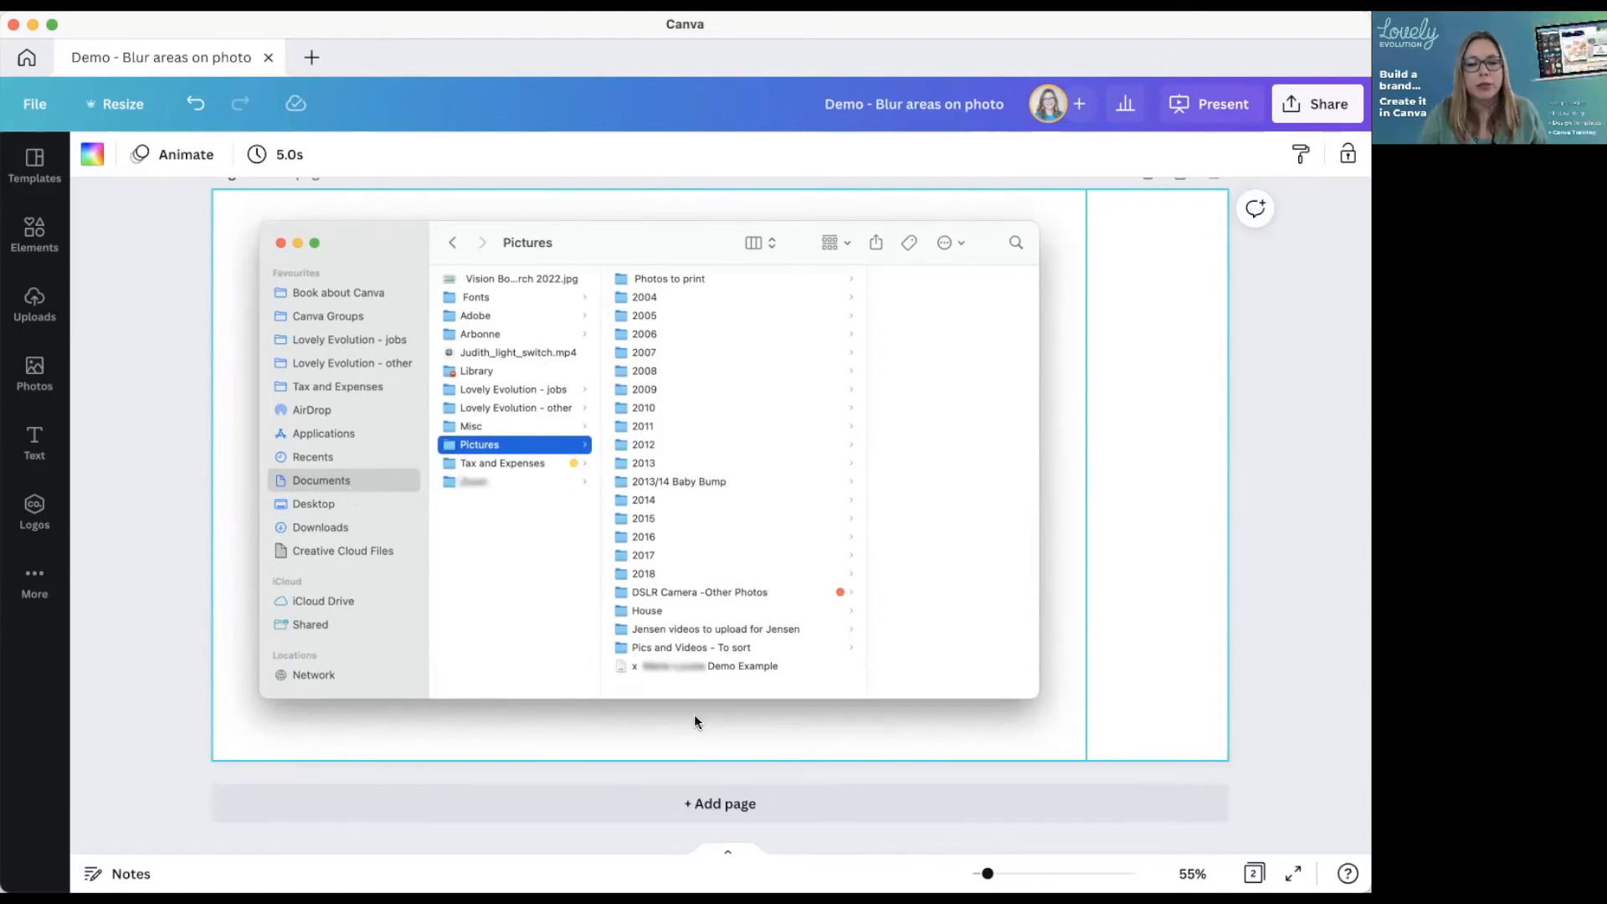
- Duplicate the blurred strip from the last file name and widen the copy to cover the Photos to print folder name
{"action": "left_click", "coordinate": [672, 661]}
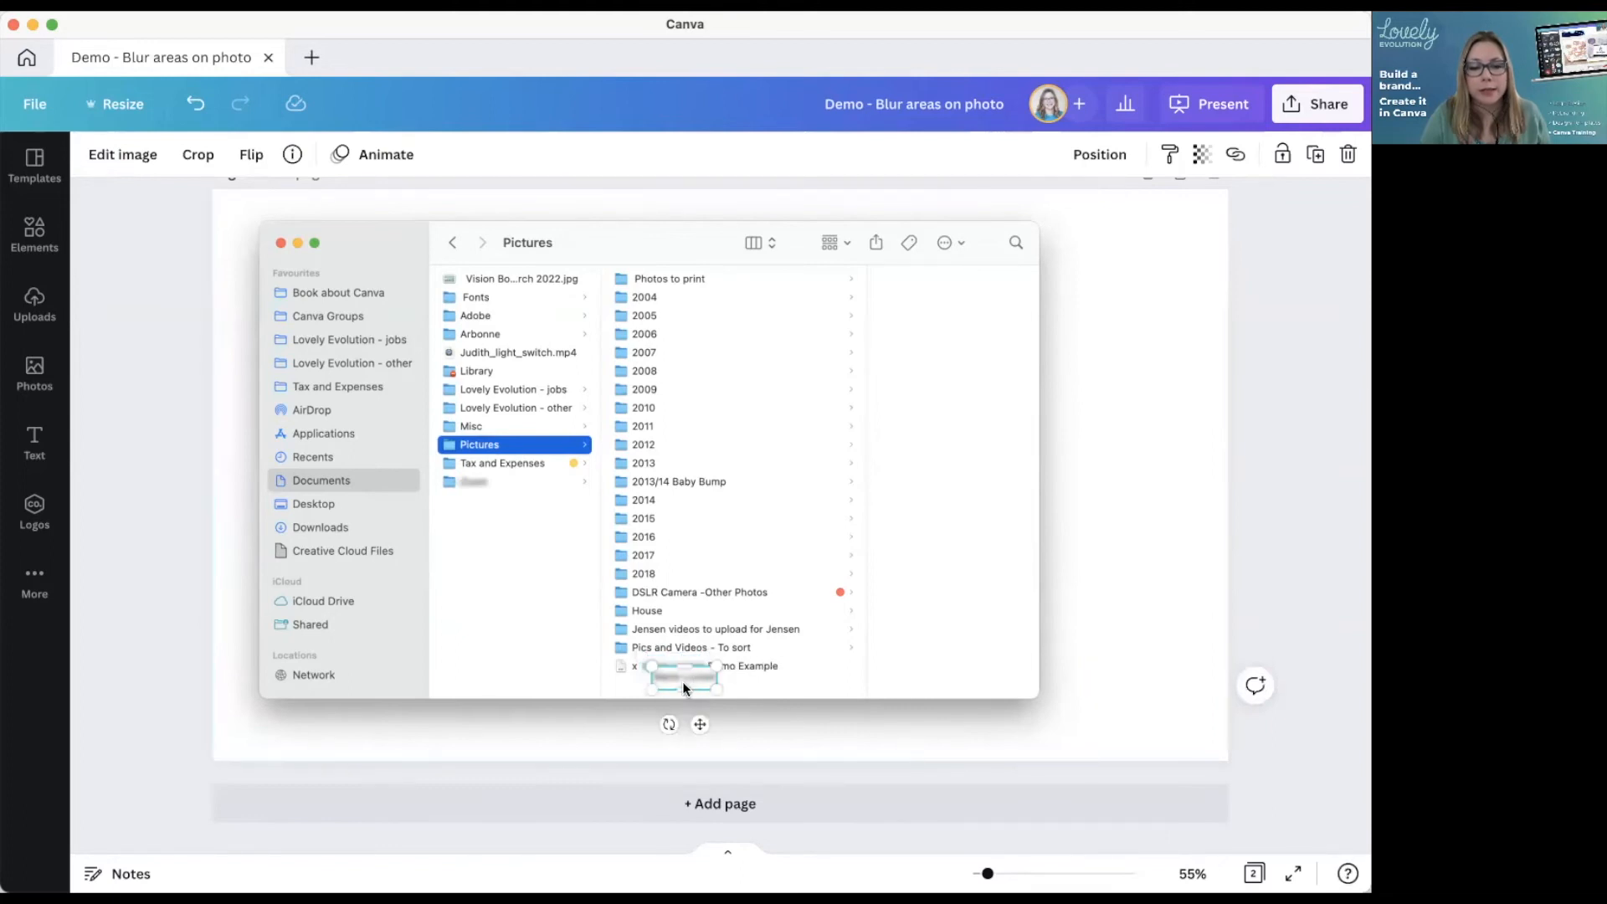
{"action": "left_click_drag", "start_coordinate": [702, 676], "coordinate": [720, 282]}
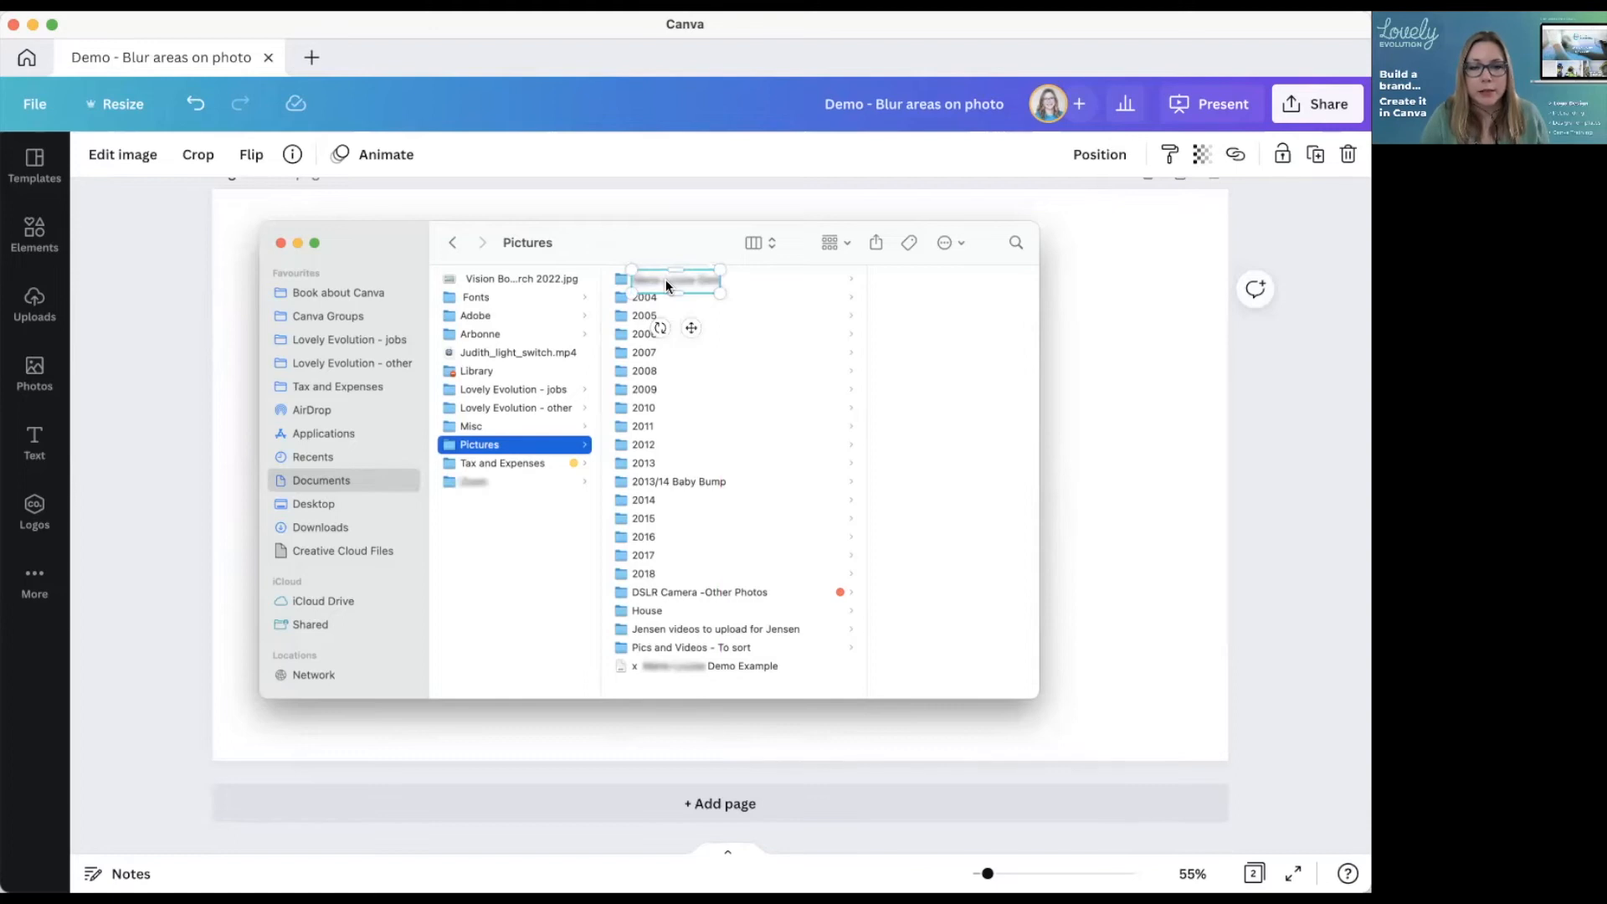
- Realign the copied strip's image with the screenshot underneath so it shows Photos to print, and trim the strip to 168 by 35
{"action": "double_click", "coordinate": [667, 281]}
{"action": "left_click_drag", "start_coordinate": [388, 248], "coordinate": [402, 650]}
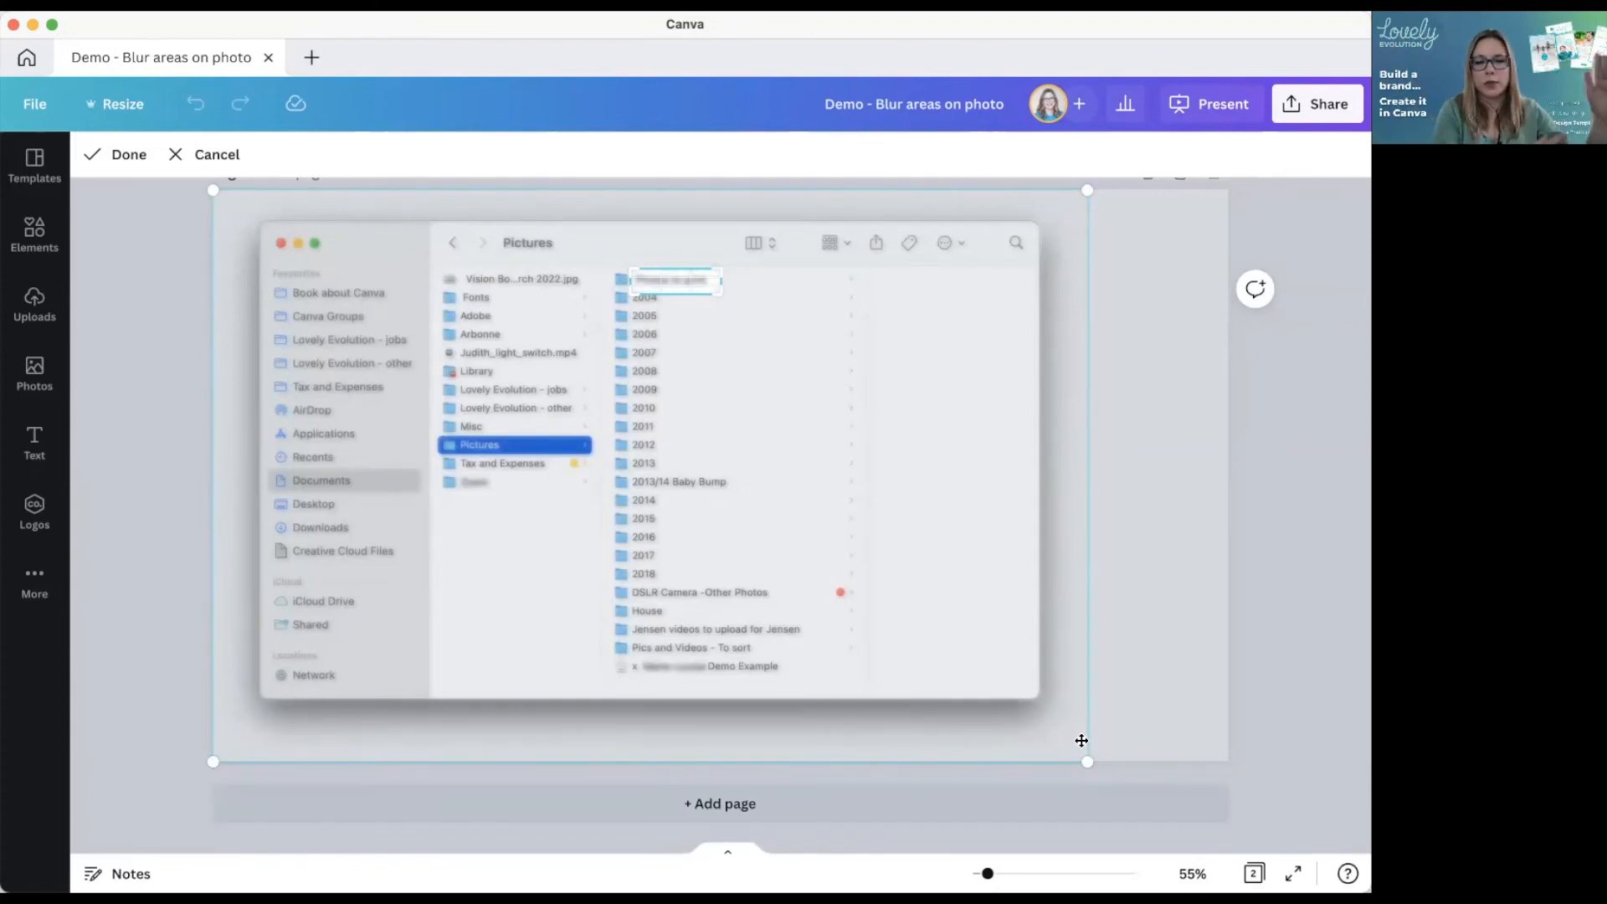
{"action": "left_click", "coordinate": [152, 280]}
{"action": "left_click", "coordinate": [1163, 471]}
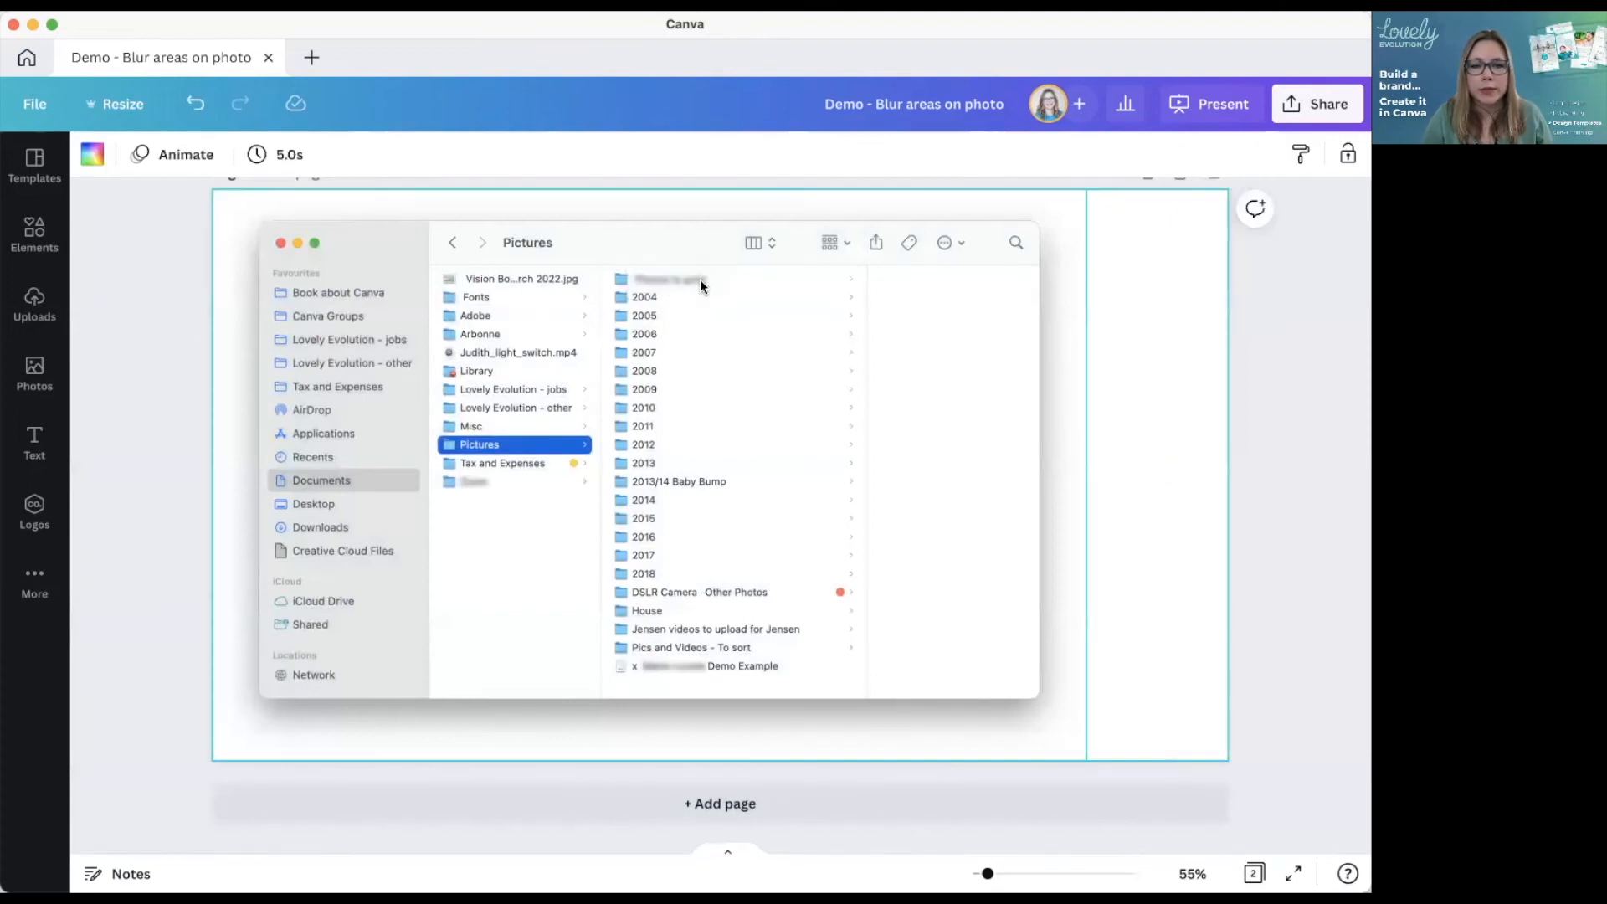
{"action": "left_click", "coordinate": [680, 288]}
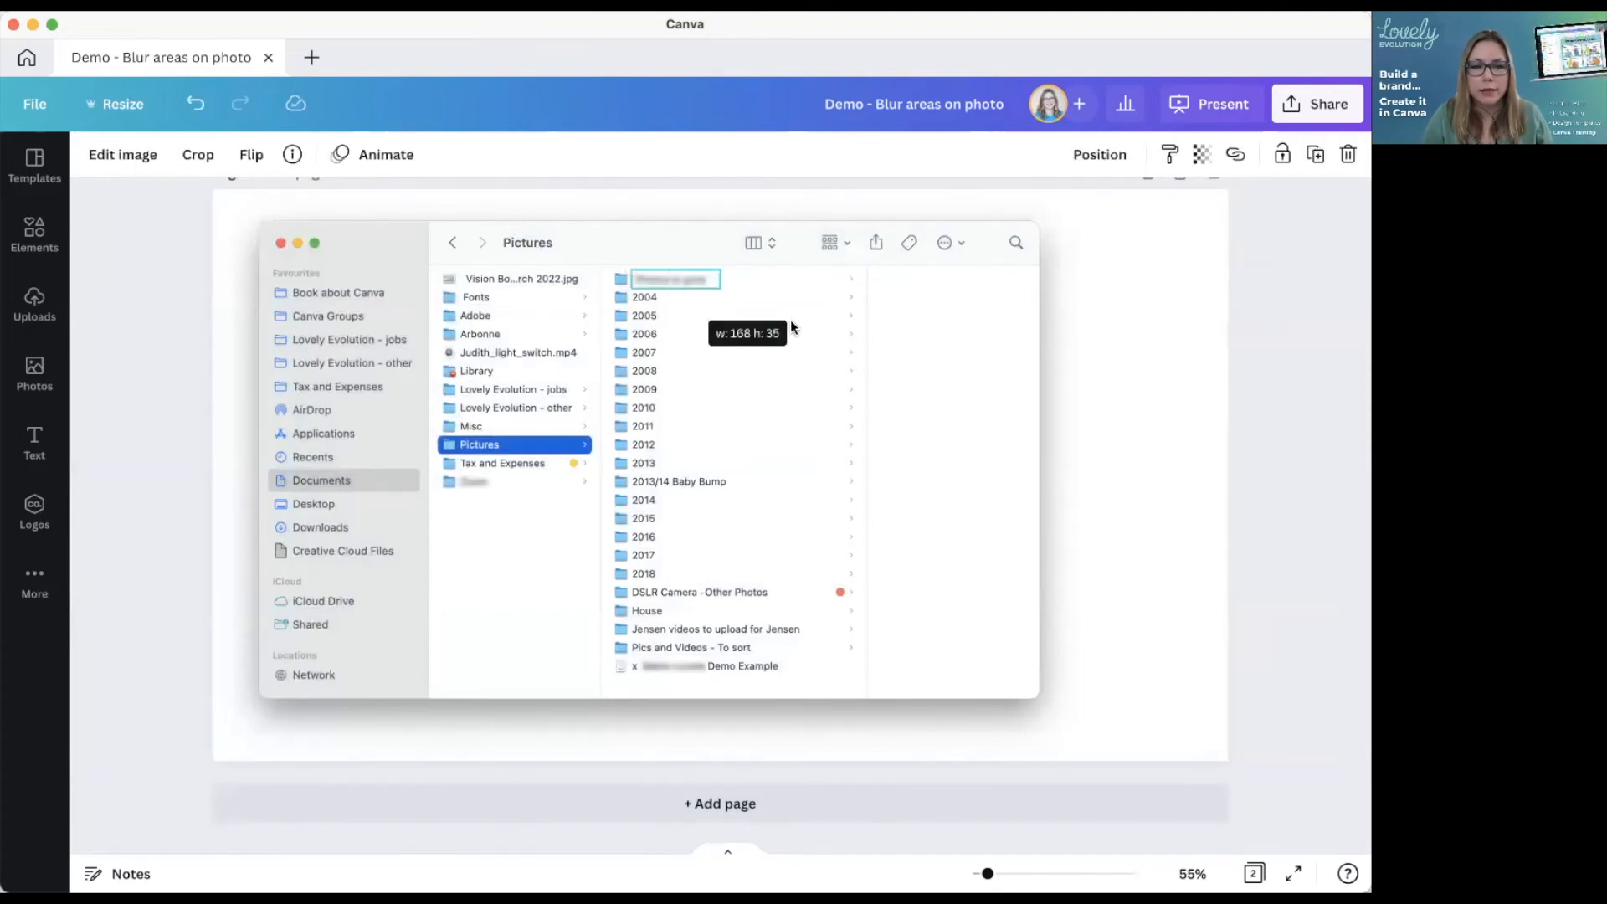
{"action": "left_click", "coordinate": [1135, 442]}
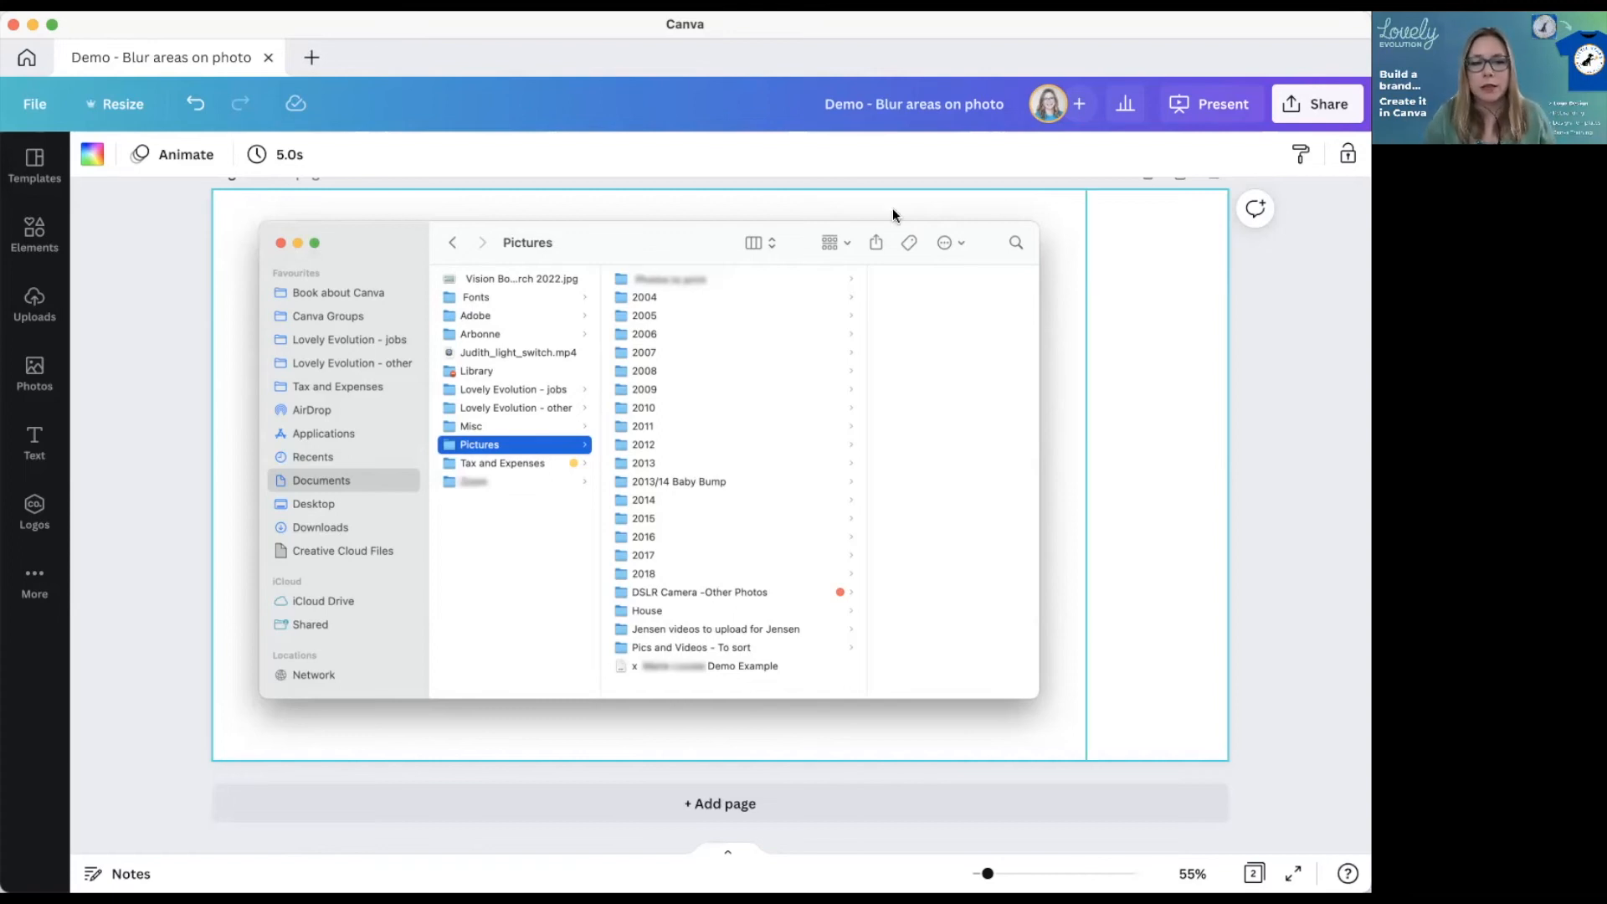
- Duplicate the Photos to print strip over the 2013/14 Baby Bump folder name and realign its image with the screenshot underneath
{"action": "left_click_drag", "start_coordinate": [686, 280], "coordinate": [736, 479]}
{"action": "double_click", "coordinate": [692, 485]}
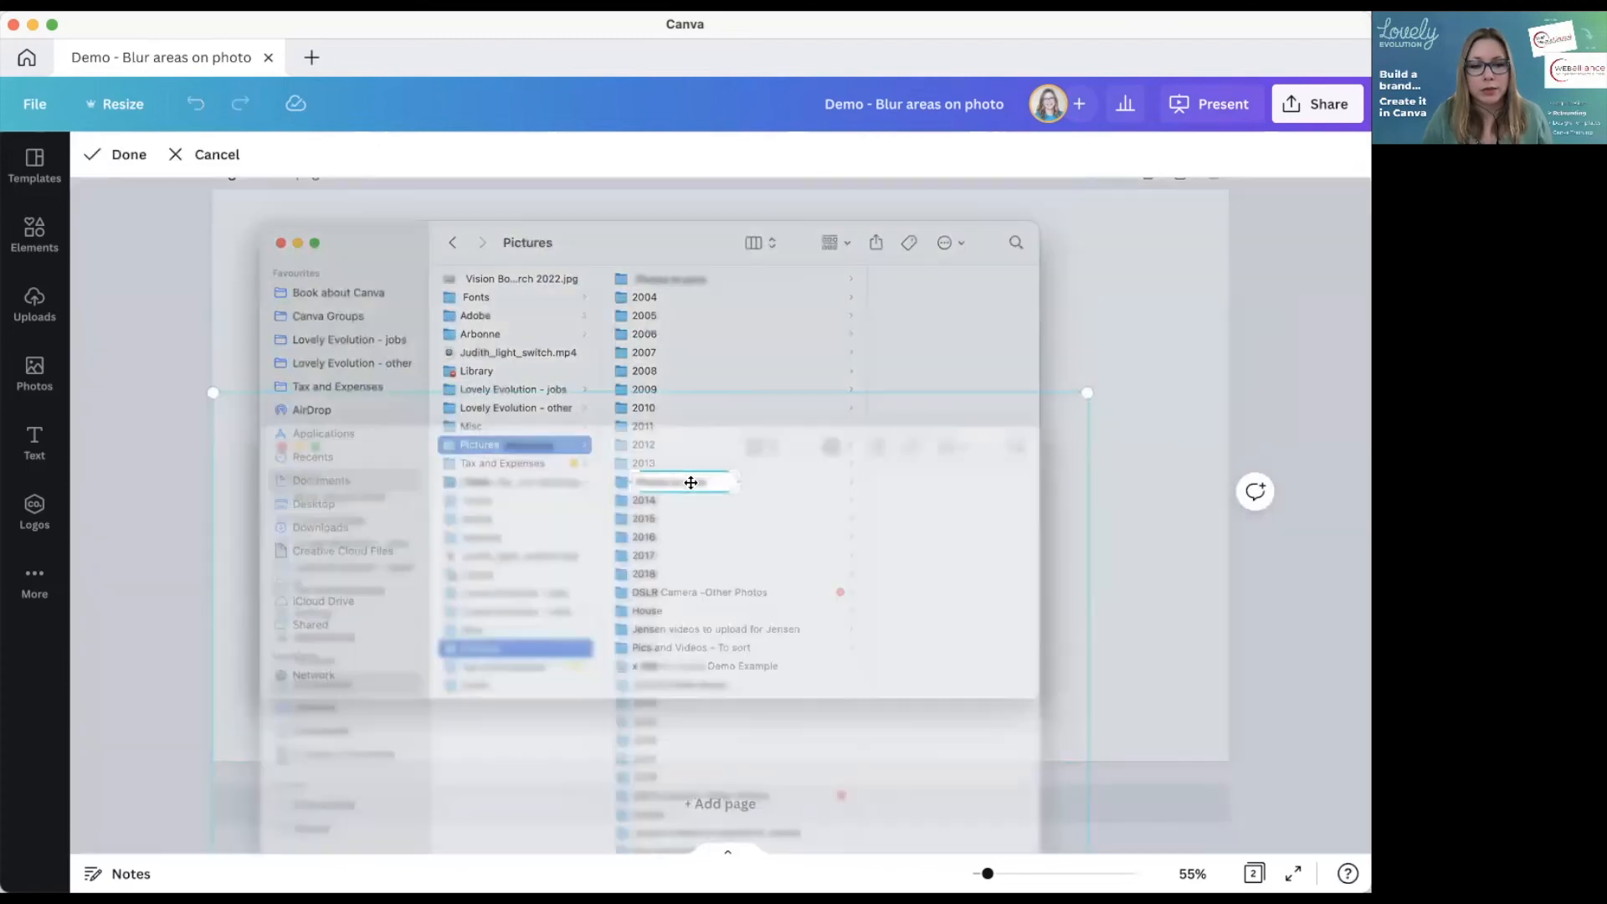
{"action": "left_click_drag", "start_coordinate": [393, 429], "coordinate": [394, 303]}
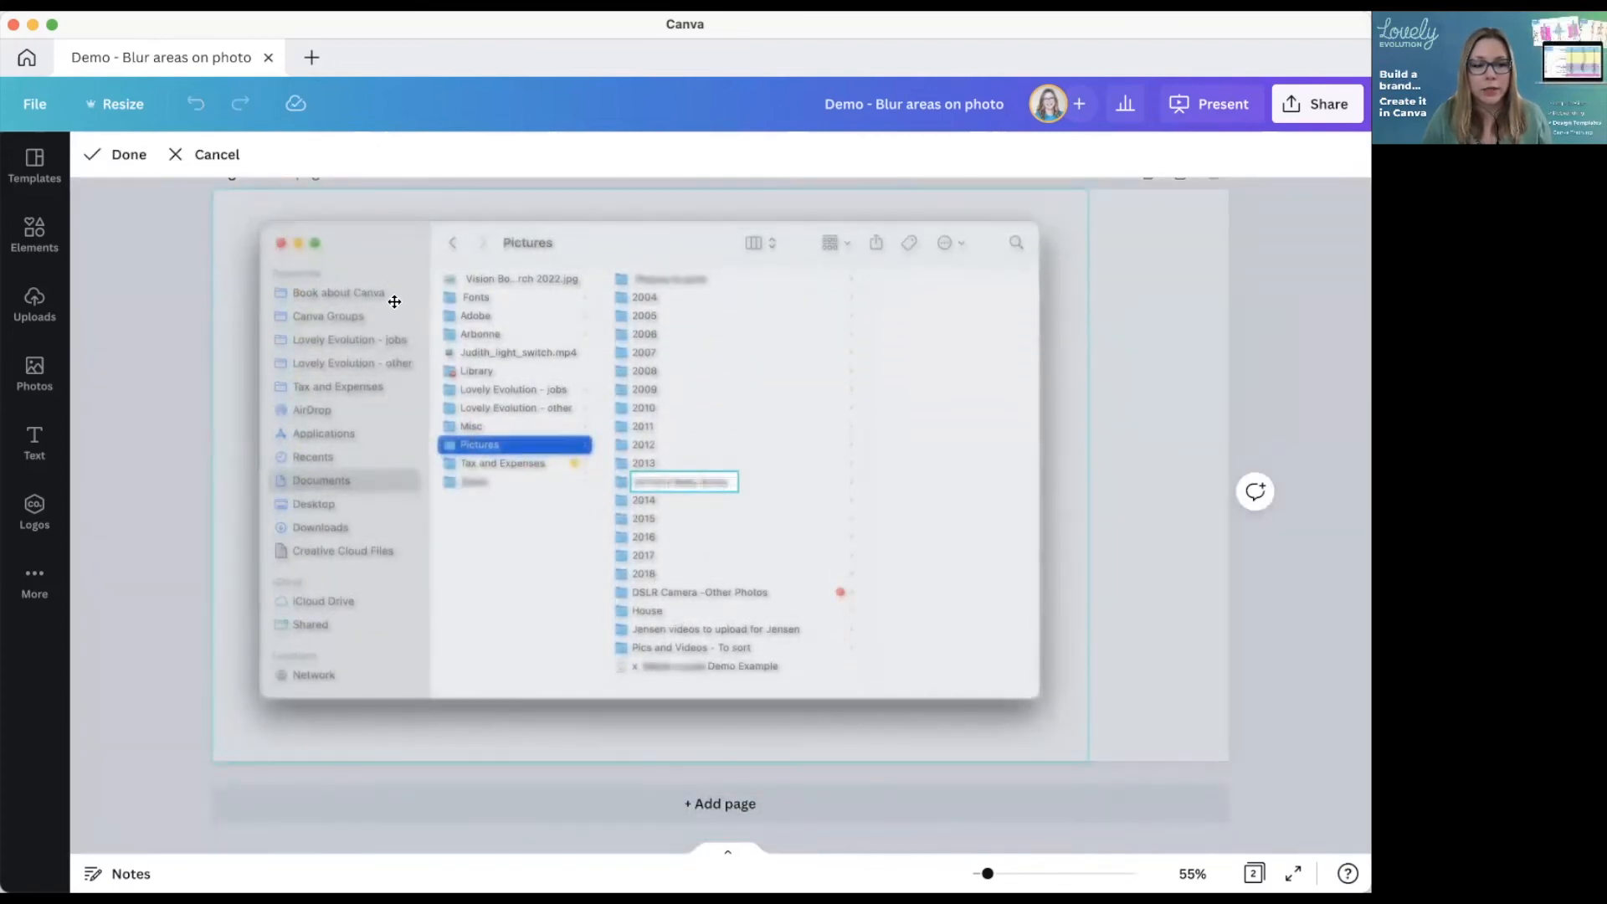
{"action": "left_click", "coordinate": [162, 375]}
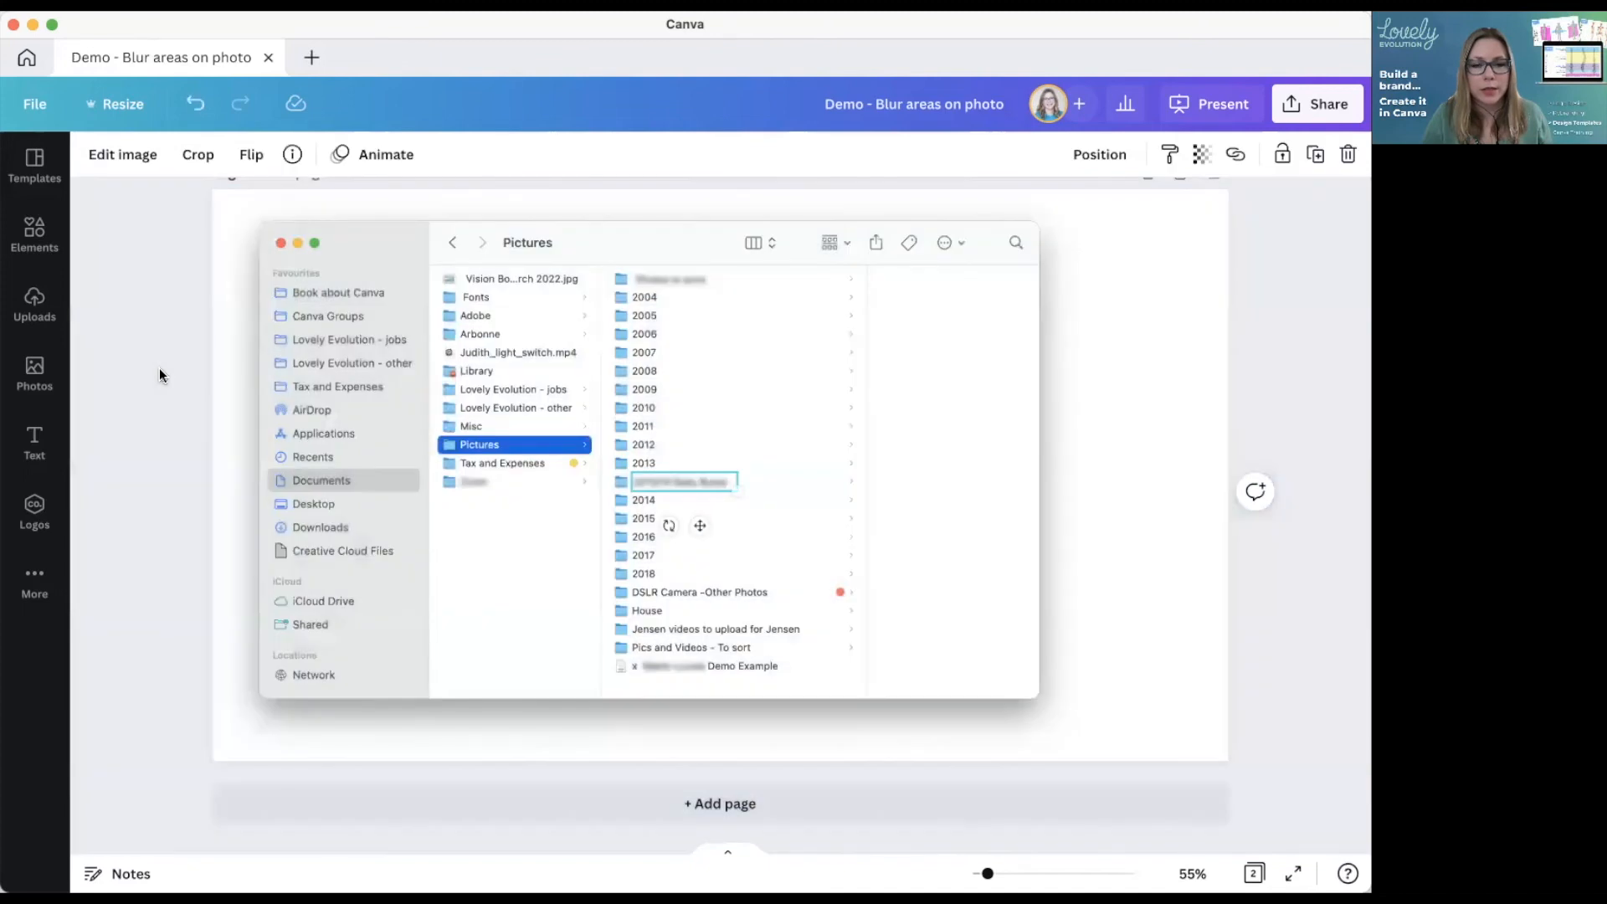
{"action": "left_click", "coordinate": [1147, 540]}
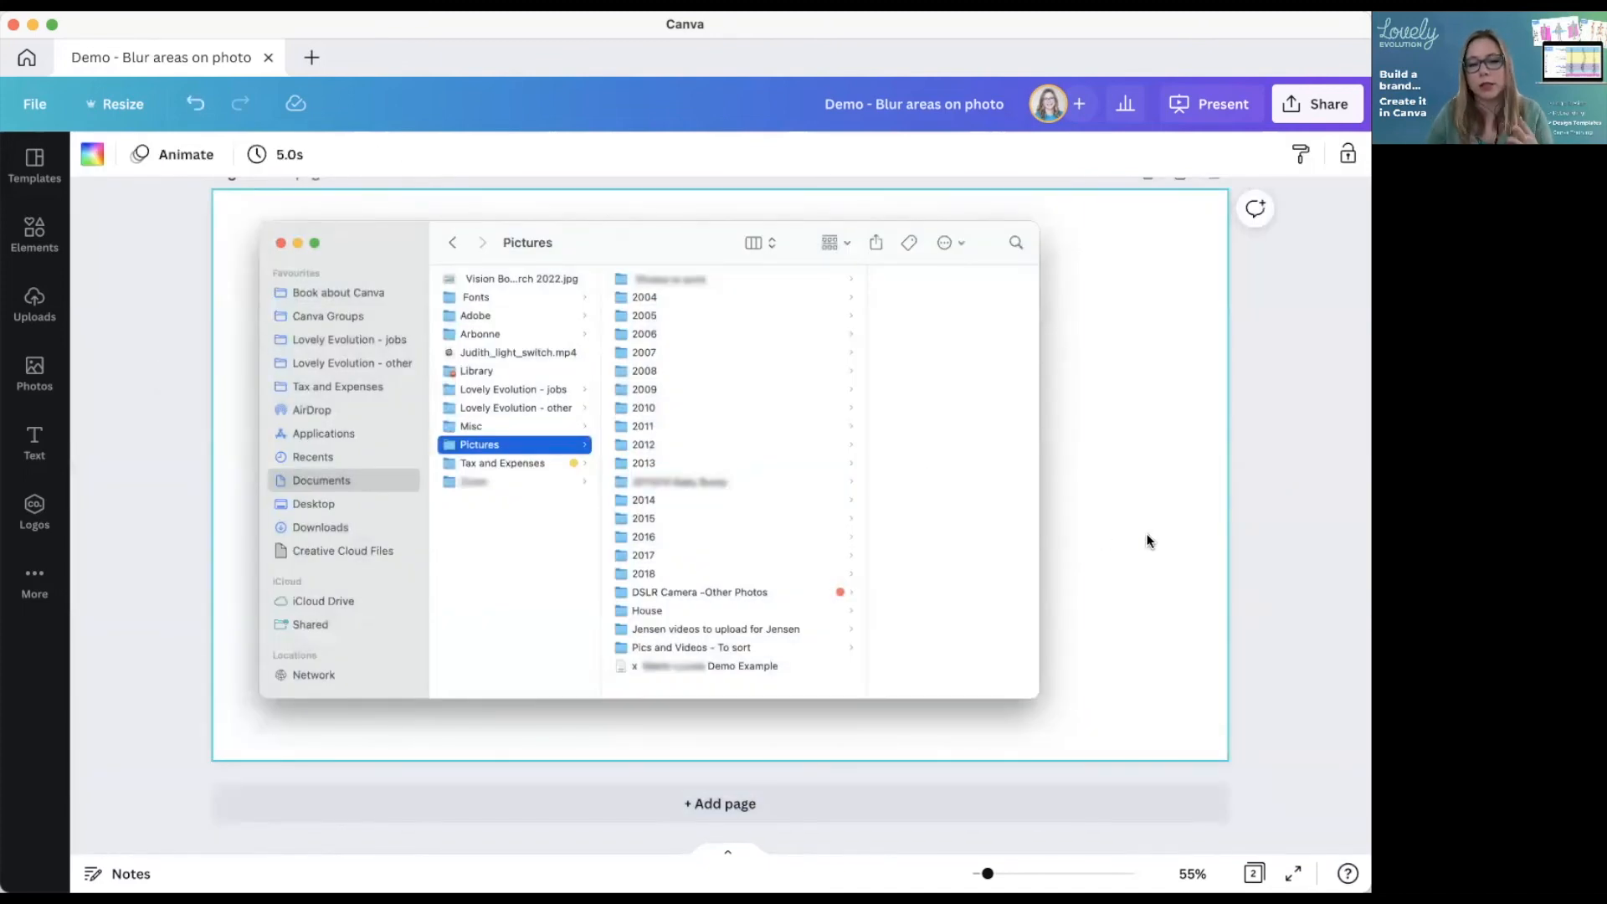
- Copy the original folder screenshot, add a new page after page 2, and paste the screenshot there
{"action": "left_click", "coordinate": [911, 652]}
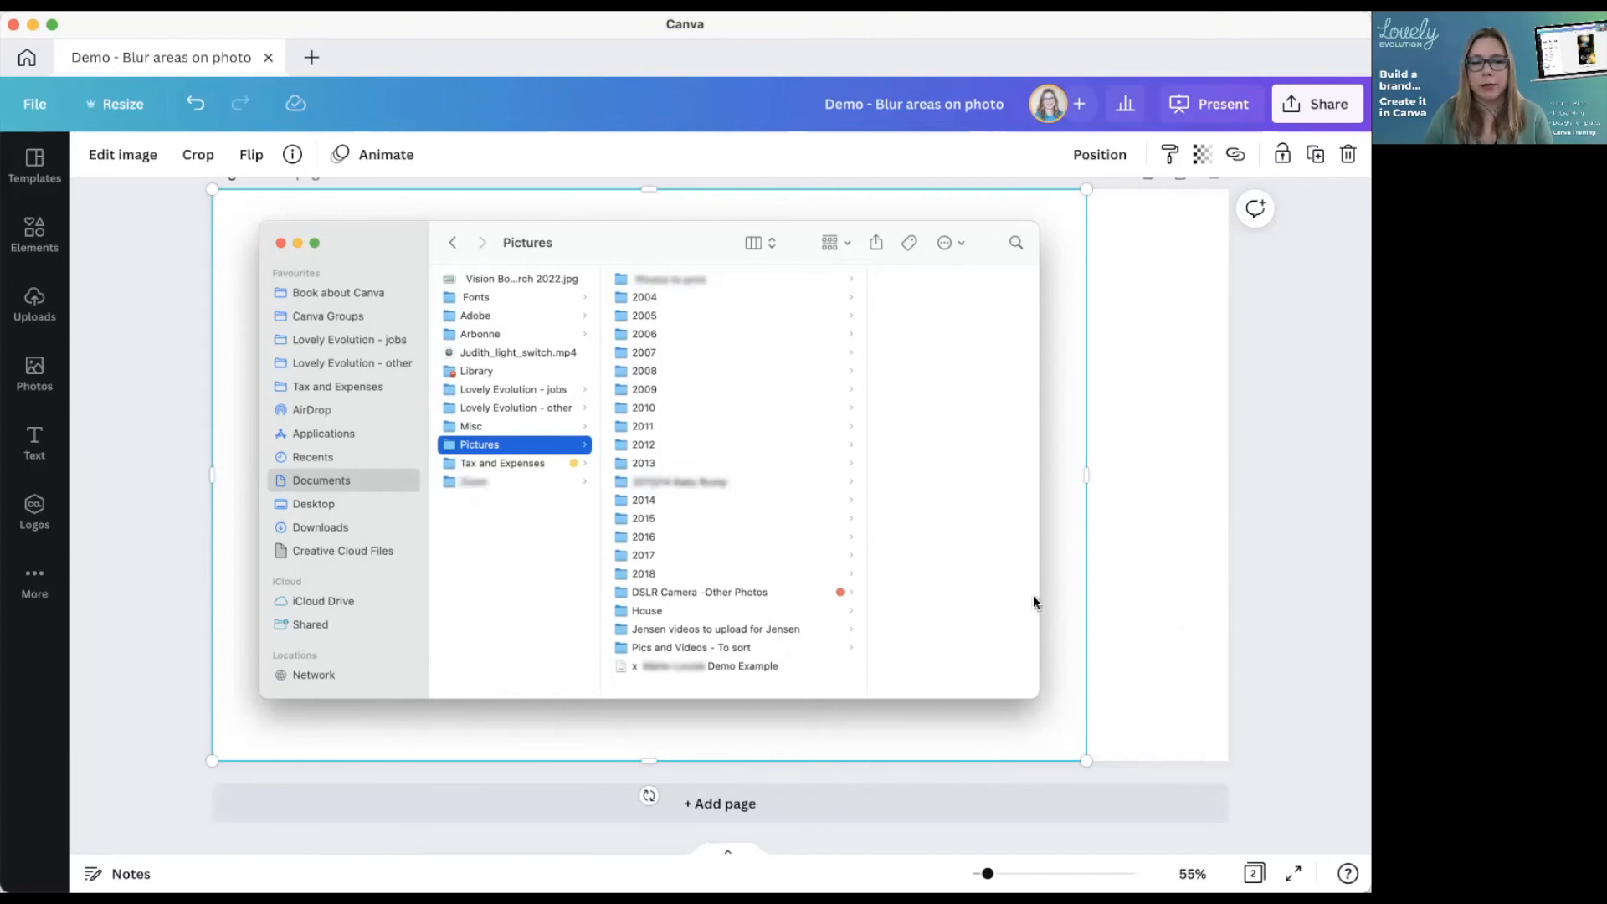
{"action": "left_click", "coordinate": [892, 799]}
{"action": "key", "text": "ctrl+v"}
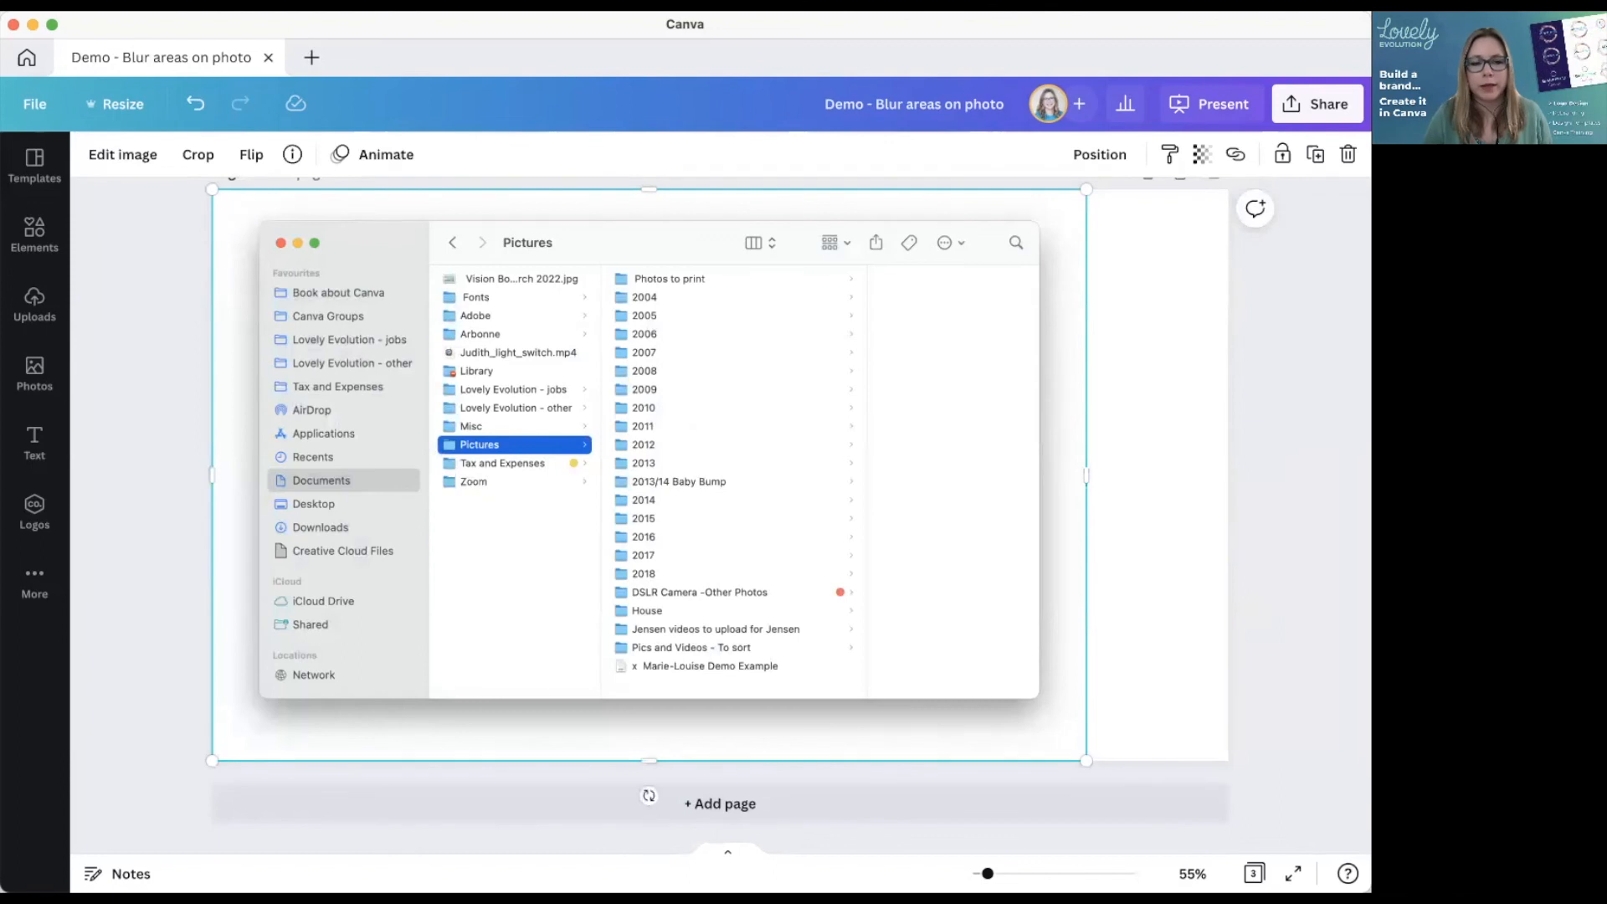
{"action": "left_click", "coordinate": [1270, 587]}
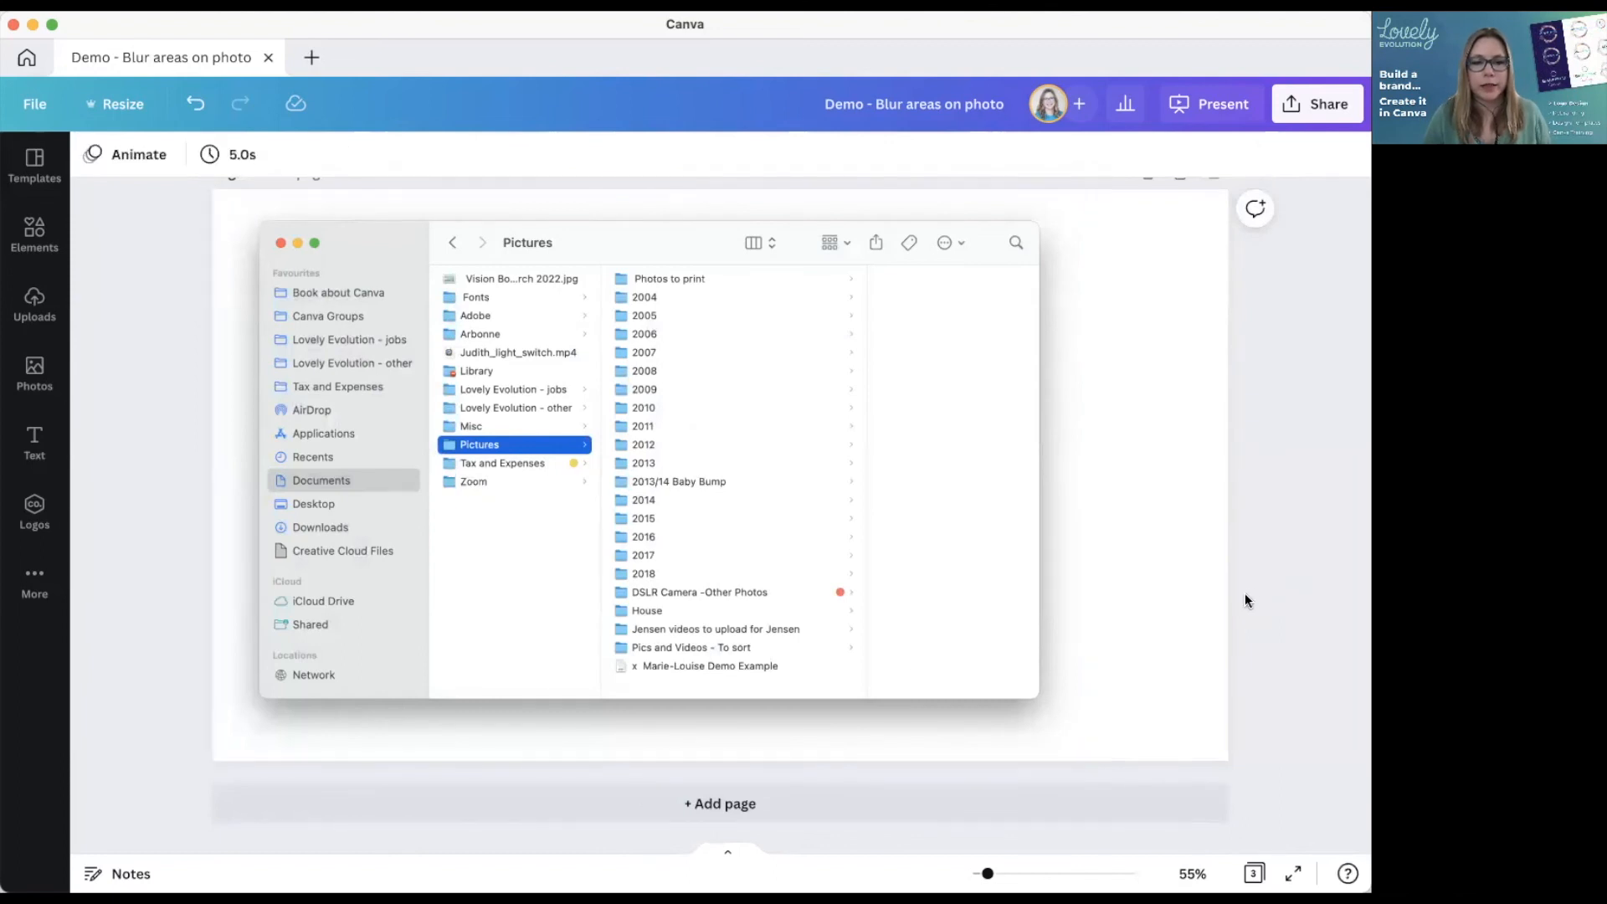
- Review the blurred folder names on page 2 against the original question and After example on page 1
{"action": "scroll", "coordinate": [1244, 593], "scroll_direction": "up", "scroll_amount": 8}
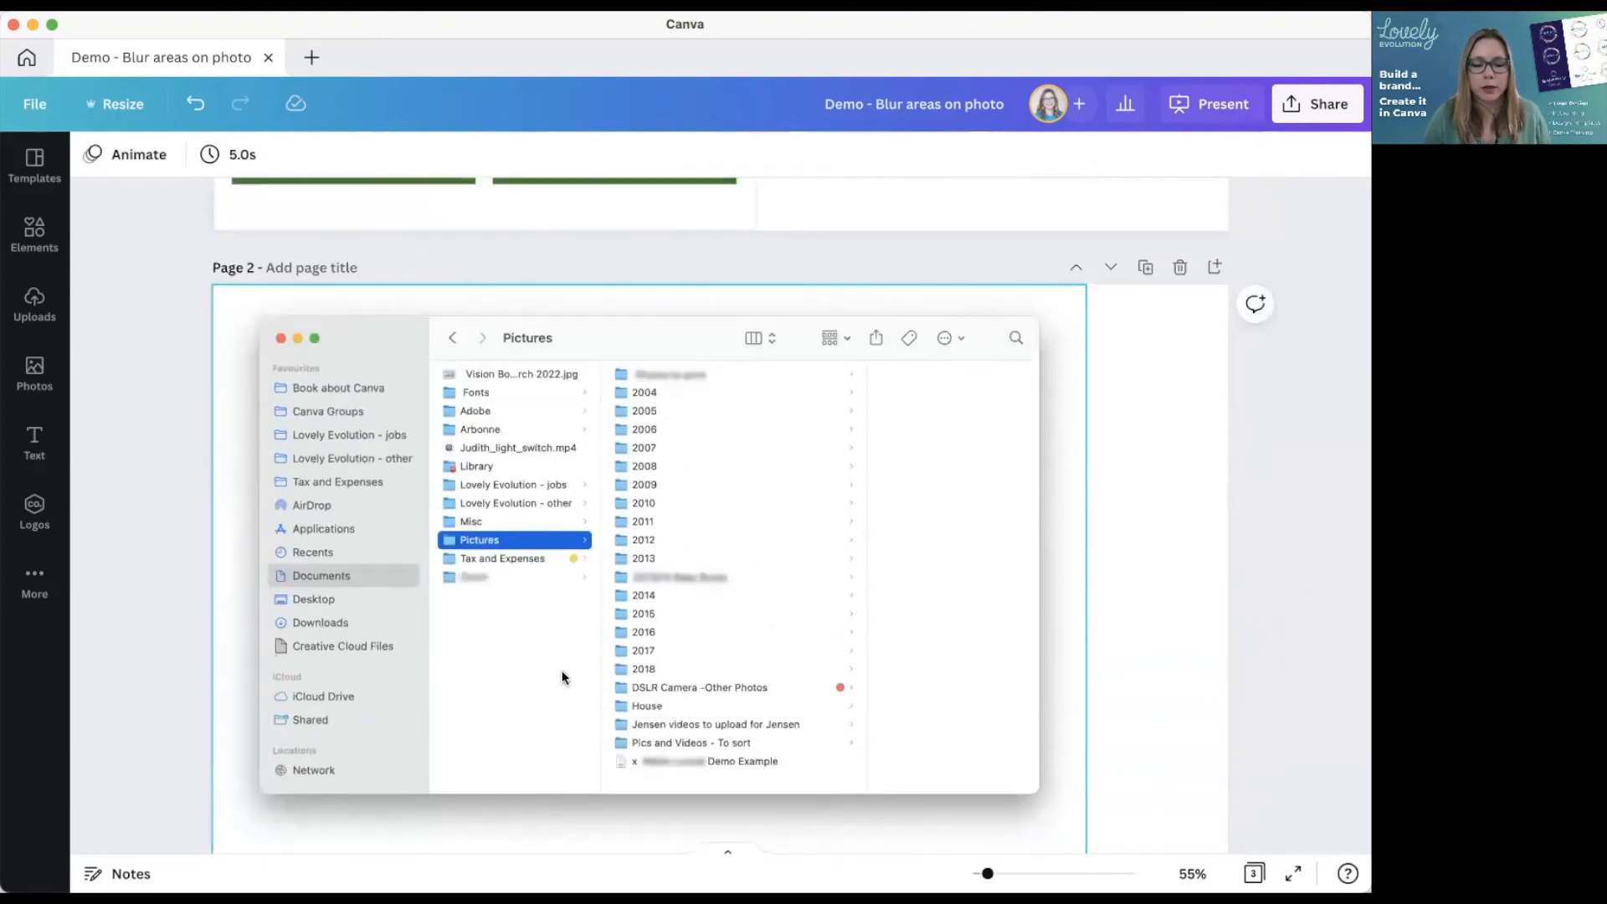
{"action": "scroll", "coordinate": [666, 661], "scroll_direction": "down", "scroll_amount": 1}
{"action": "left_click", "coordinate": [836, 575]}
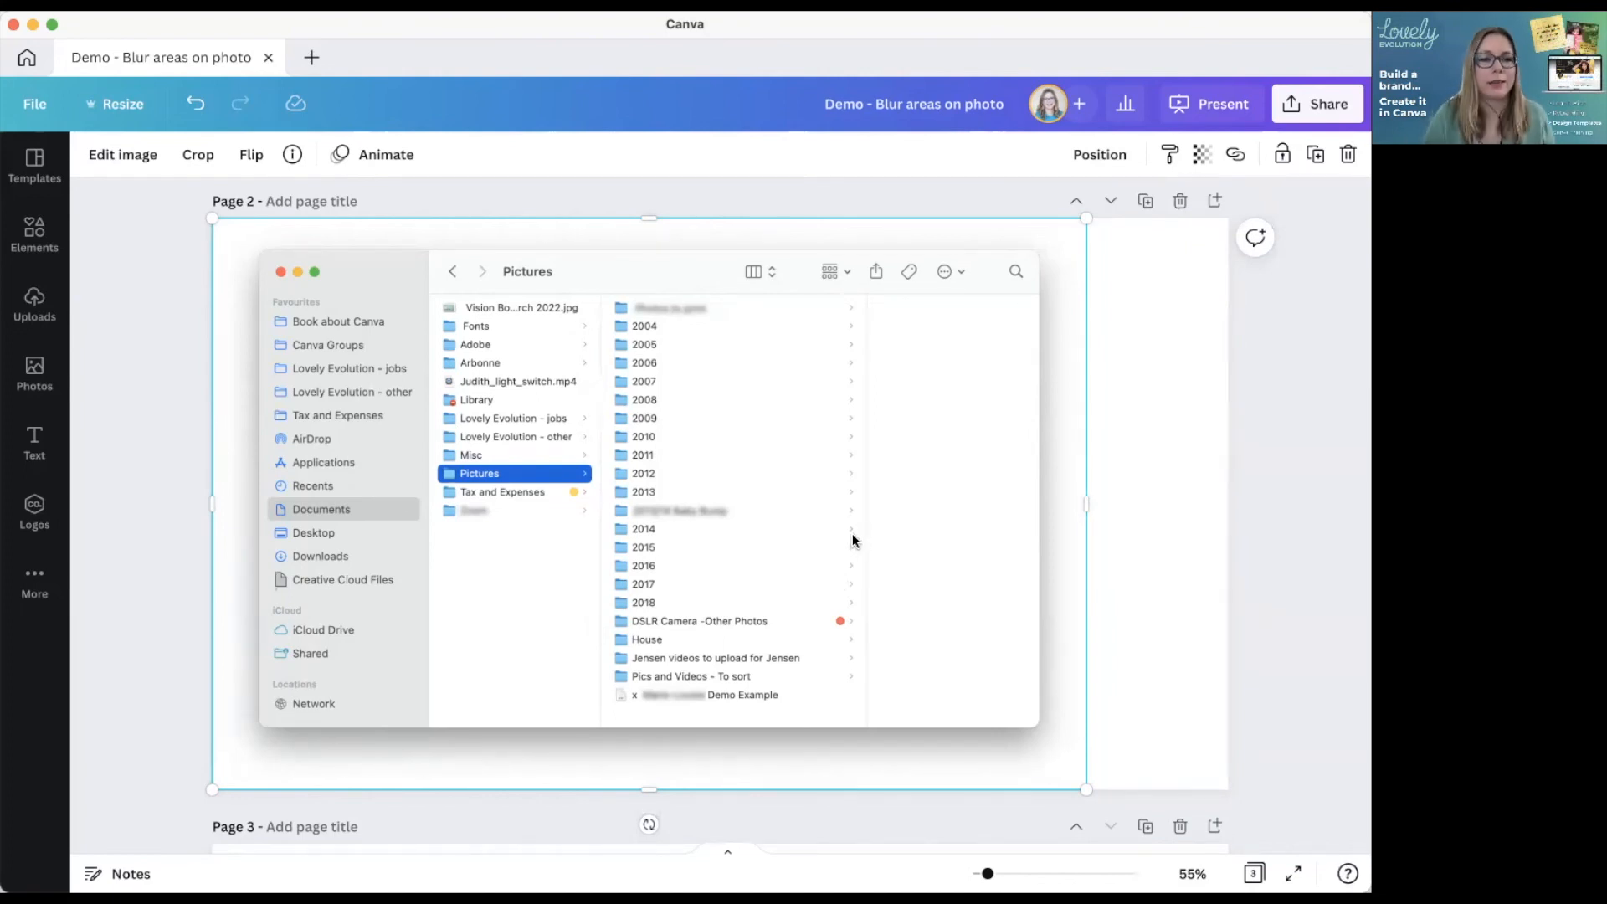
{"action": "scroll", "coordinate": [848, 567], "scroll_direction": "up", "scroll_amount": 2}
{"action": "scroll", "coordinate": [848, 567], "scroll_direction": "up", "scroll_amount": 10}
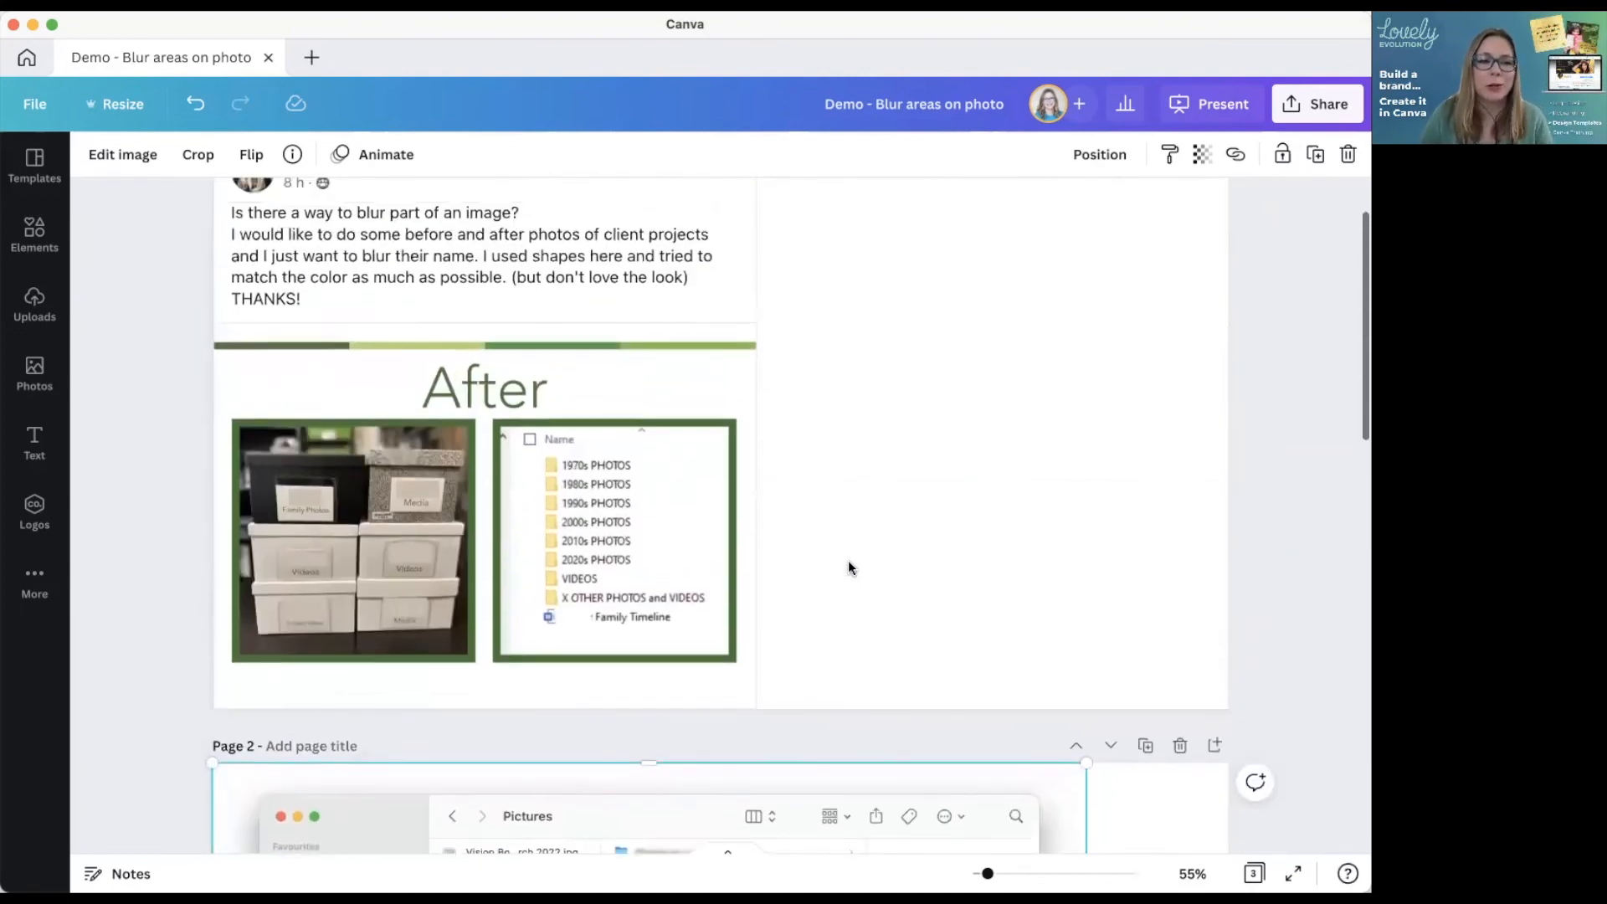